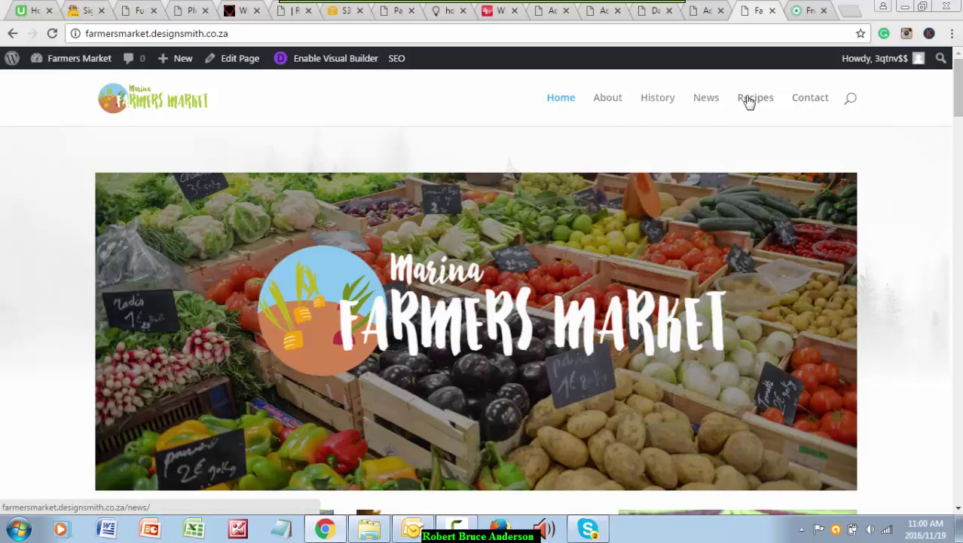
Step: Examine the home page's market banner, the three captioned feature images and the introductory heading below them
scroll(692, 189, "down", 4)
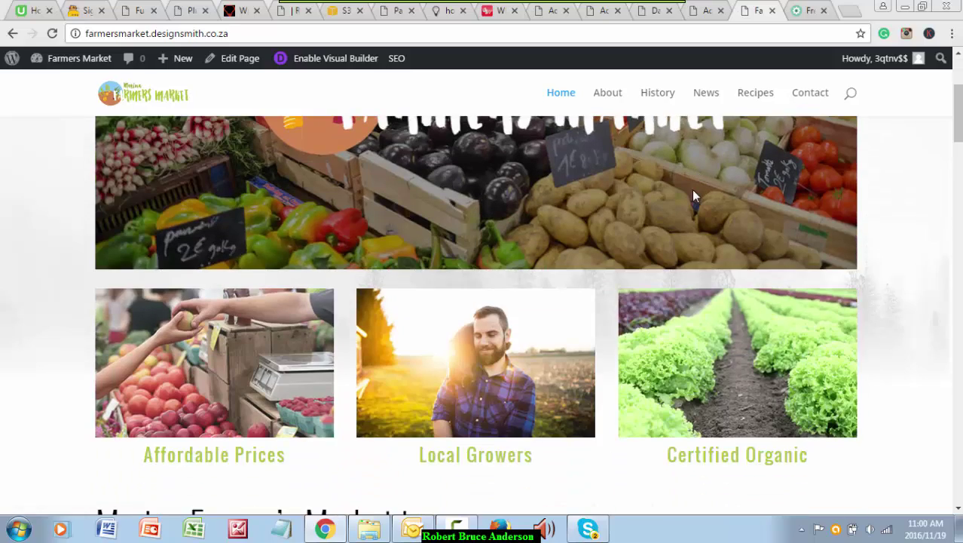
scroll(454, 277, "down", 4)
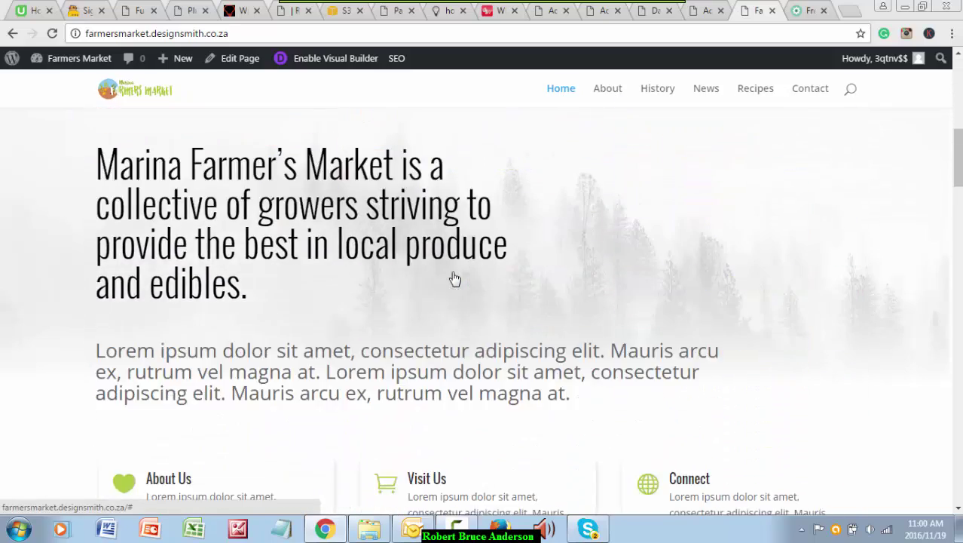
scroll(455, 279, "up", 6)
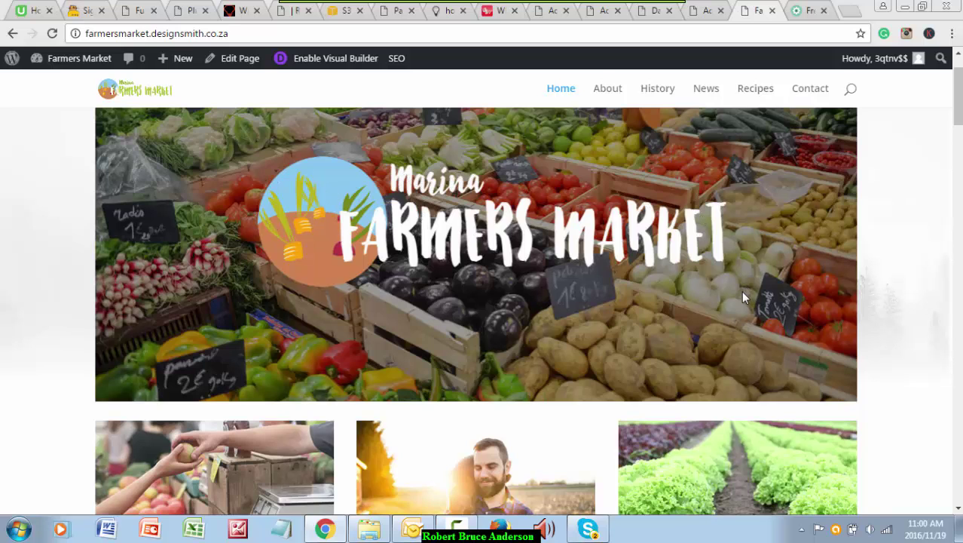
scroll(741, 292, "down", 4)
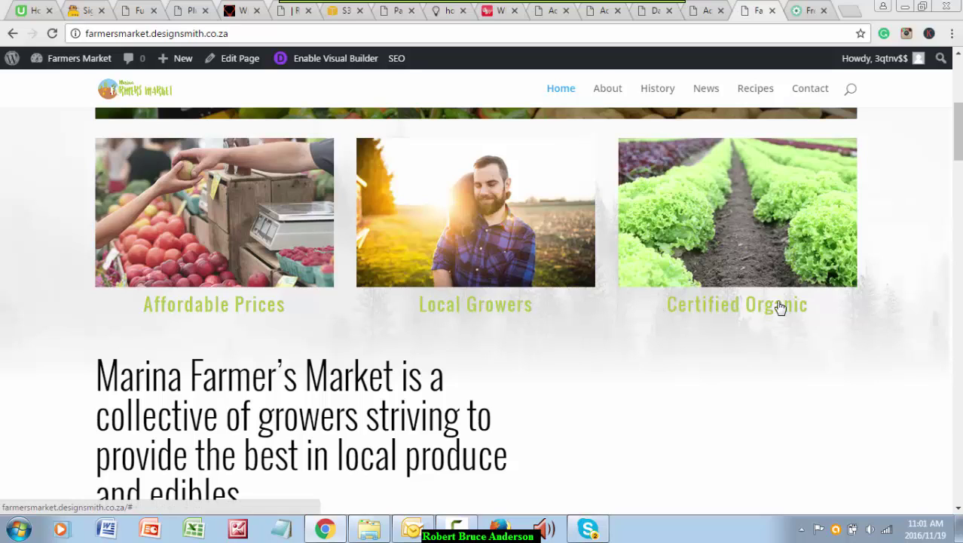
scroll(301, 303, "down", 3)
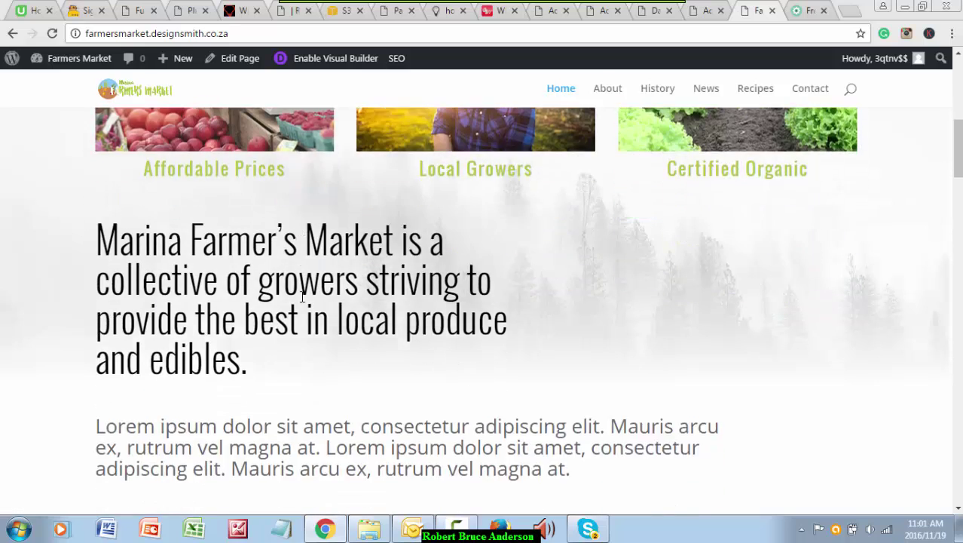
scroll(300, 295, "up", 3)
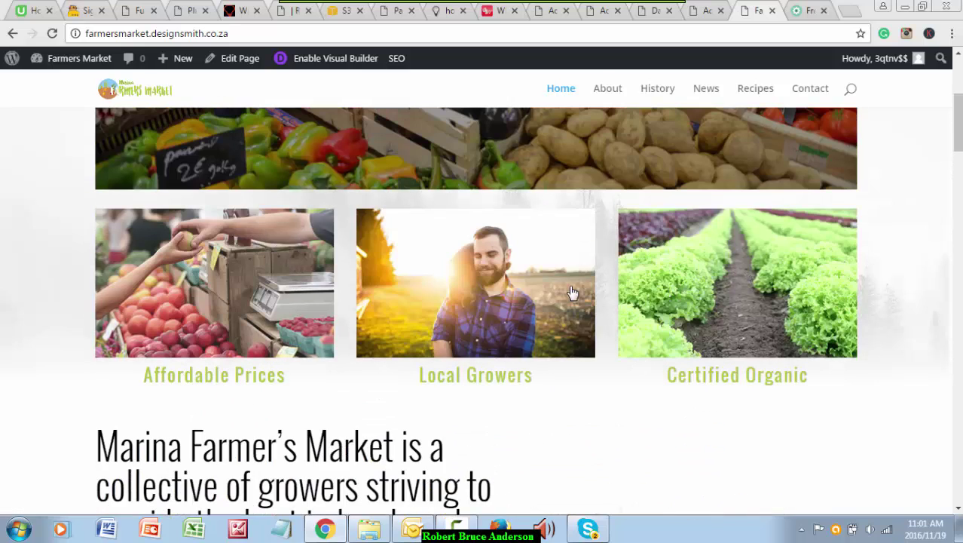
scroll(474, 317, "down", 3)
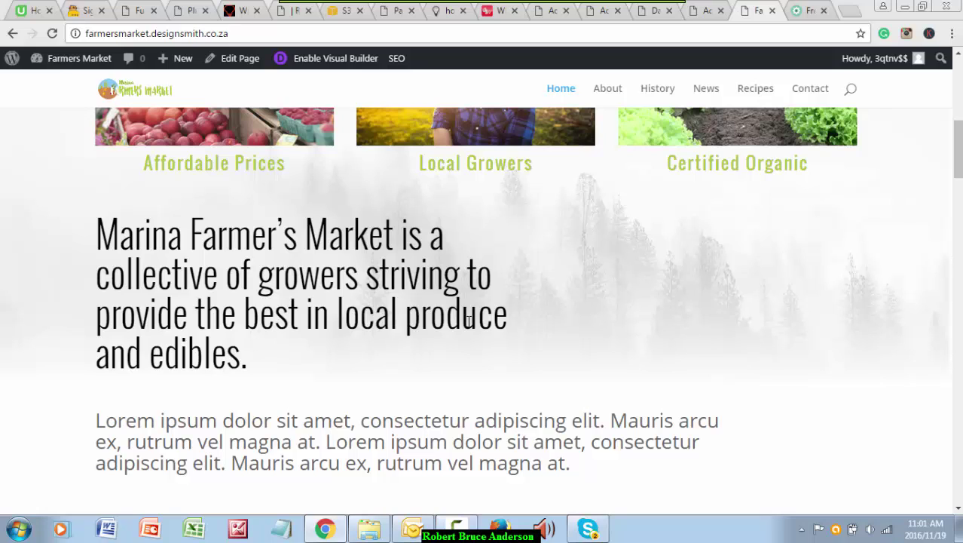
scroll(392, 308, "down", 3)
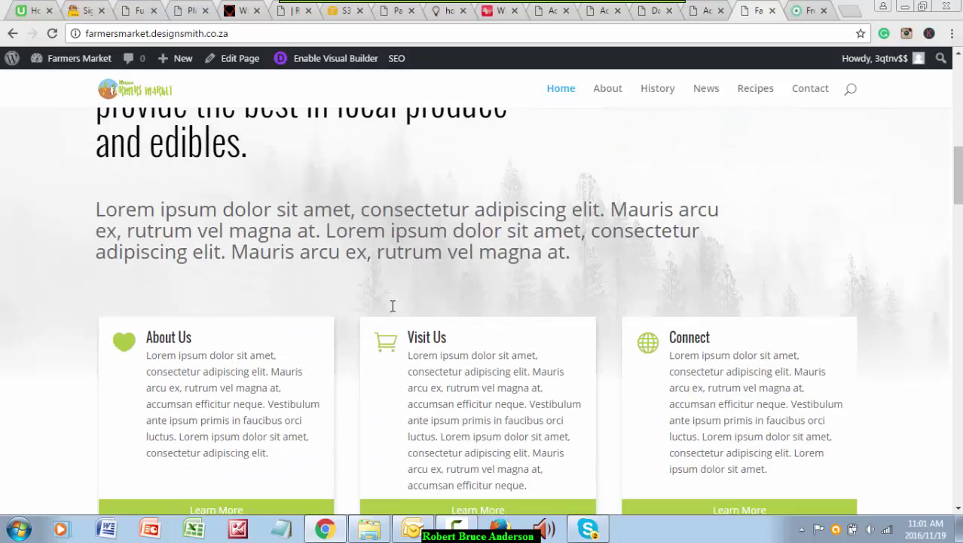
scroll(391, 310, "up", 6)
scroll(630, 316, "down", 4)
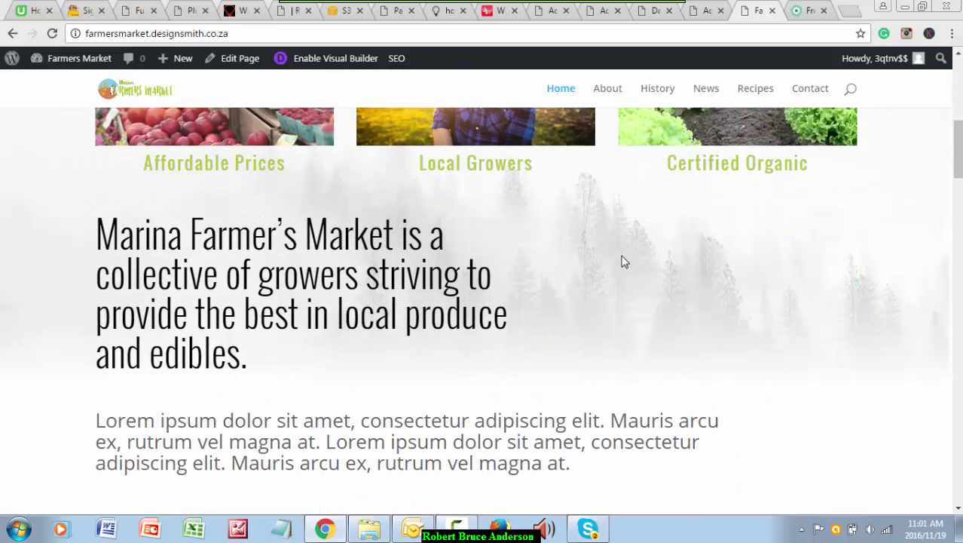
Step: Examine the home page's About Us, Visit Us and Connect boxes and the start of the Local Sustainability section
scroll(628, 335, "down", 4)
scroll(630, 335, "down", 2)
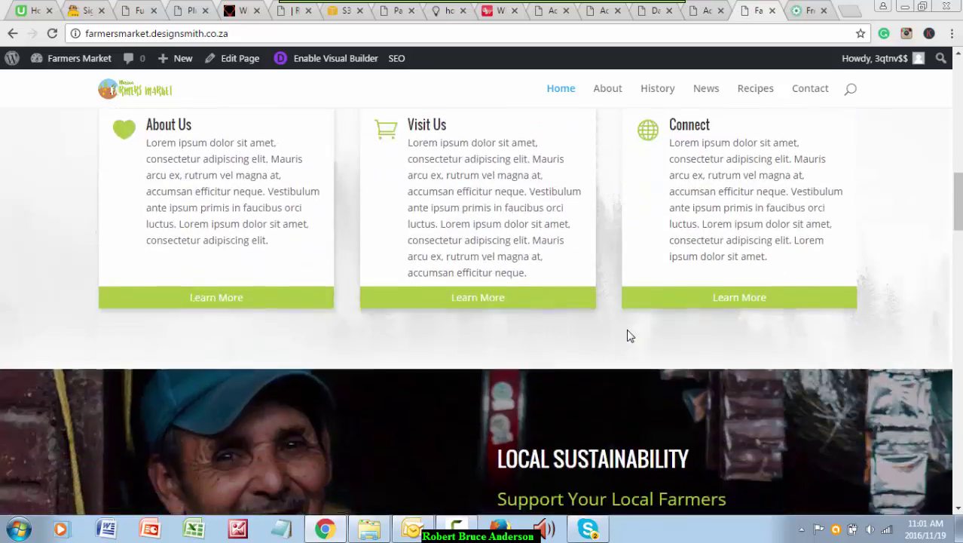
scroll(629, 334, "up", 9)
scroll(629, 334, "down", 5)
scroll(630, 334, "down", 2)
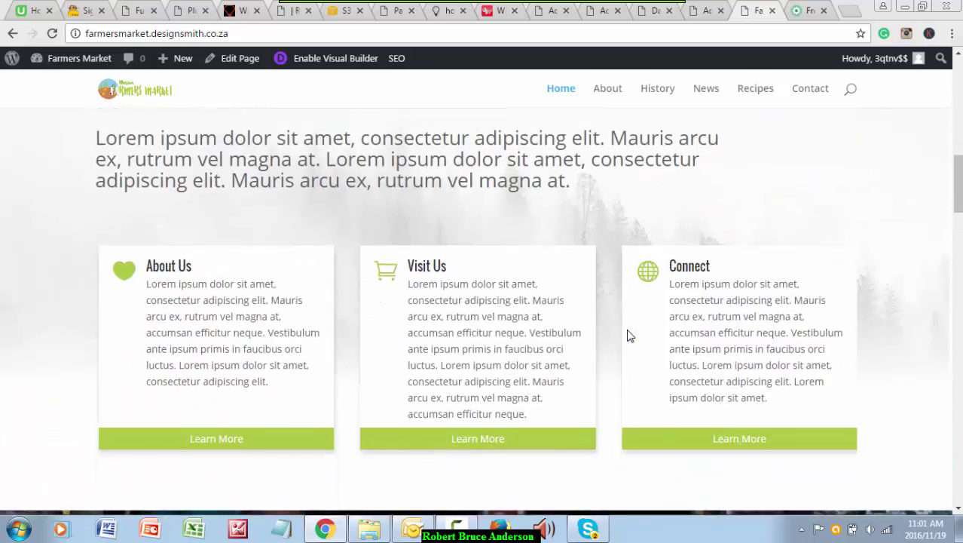
scroll(628, 338, "up", 3)
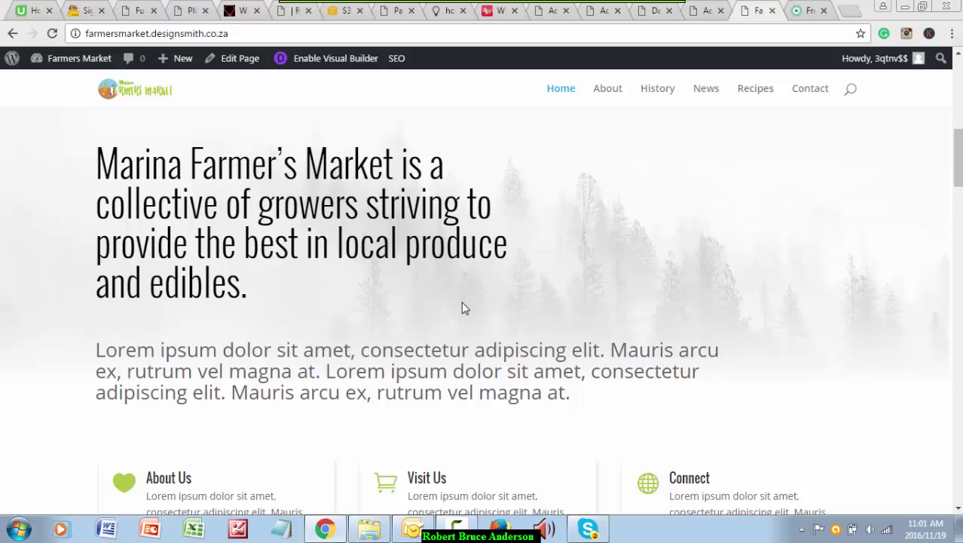
scroll(464, 308, "down", 1)
scroll(464, 307, "down", 6)
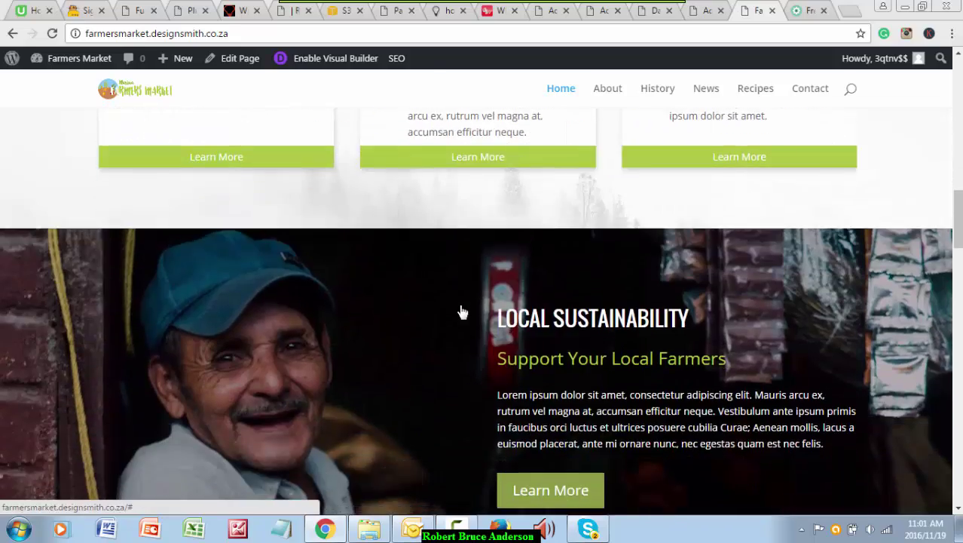
scroll(460, 309, "up", 6)
scroll(461, 304, "up", 5)
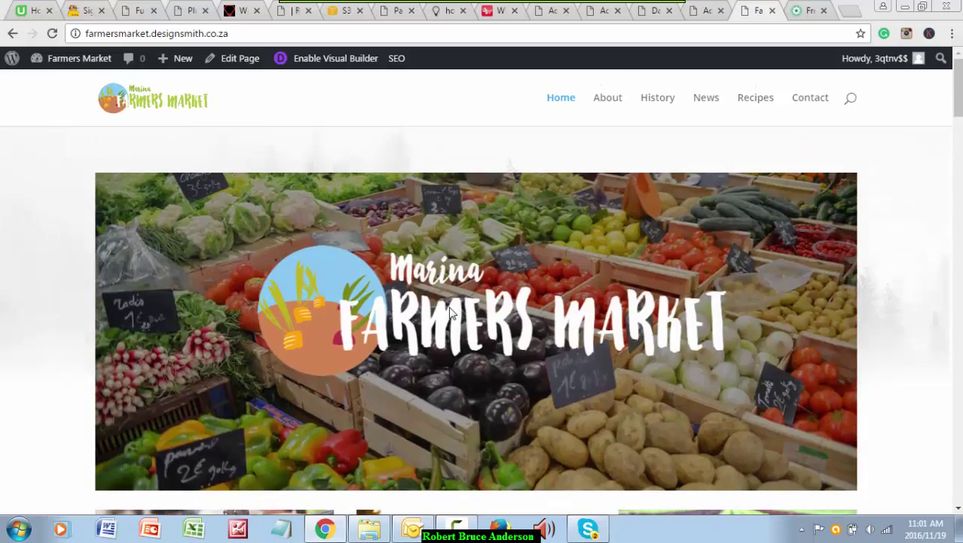
Step: Examine the home page's introductory text over the misty forest background, briefly highlighting the Marina Farmer's Market heading
scroll(451, 314, "down", 6)
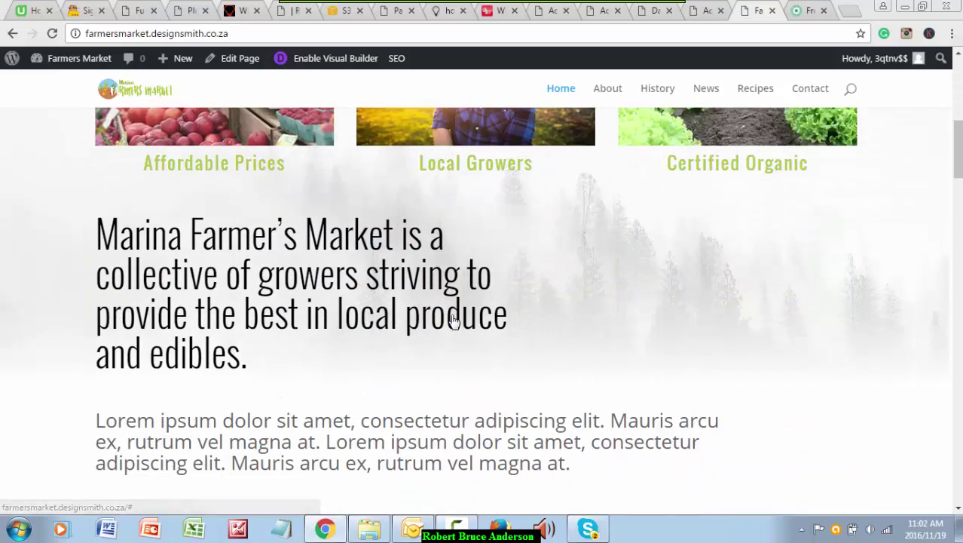
scroll(452, 315, "up", 5)
scroll(451, 314, "down", 4)
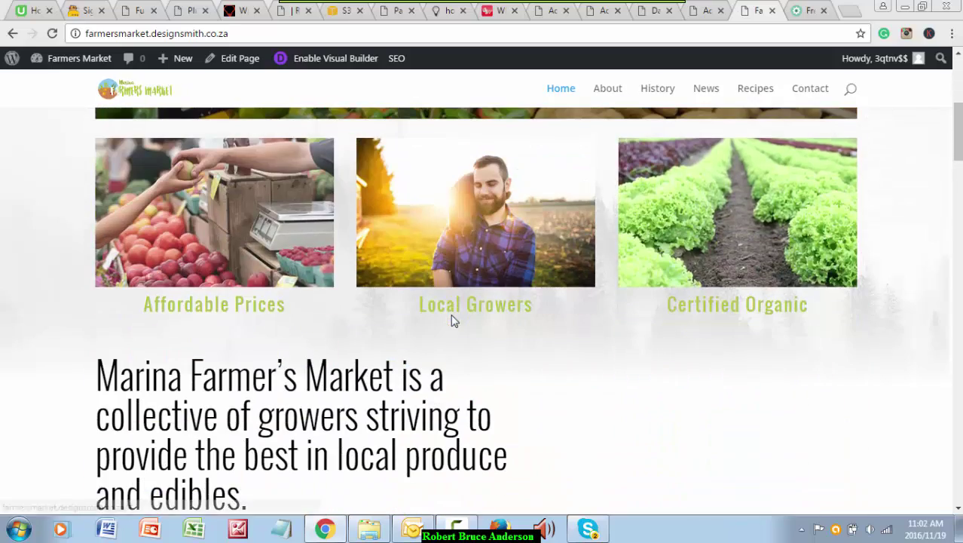
scroll(599, 351, "down", 6)
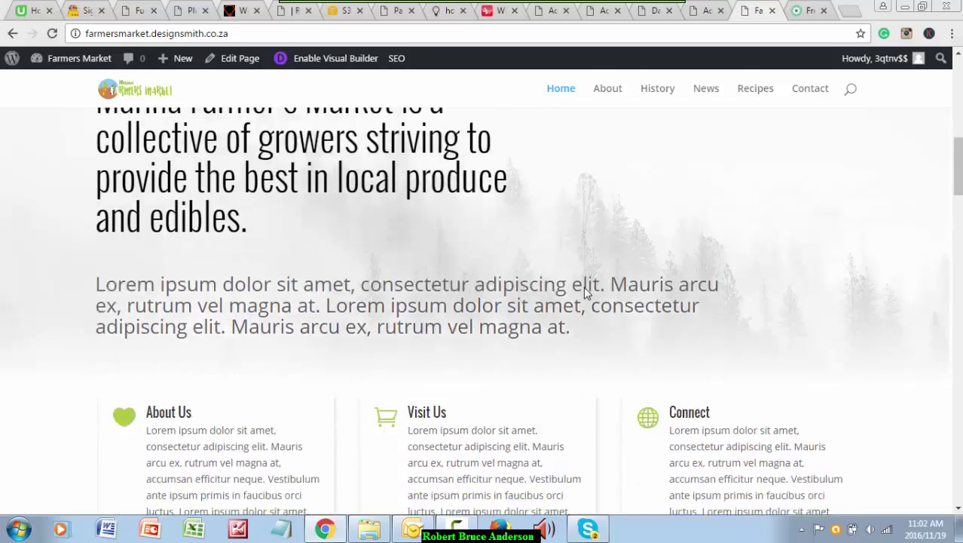
scroll(585, 289, "down", 4)
scroll(584, 289, "up", 8)
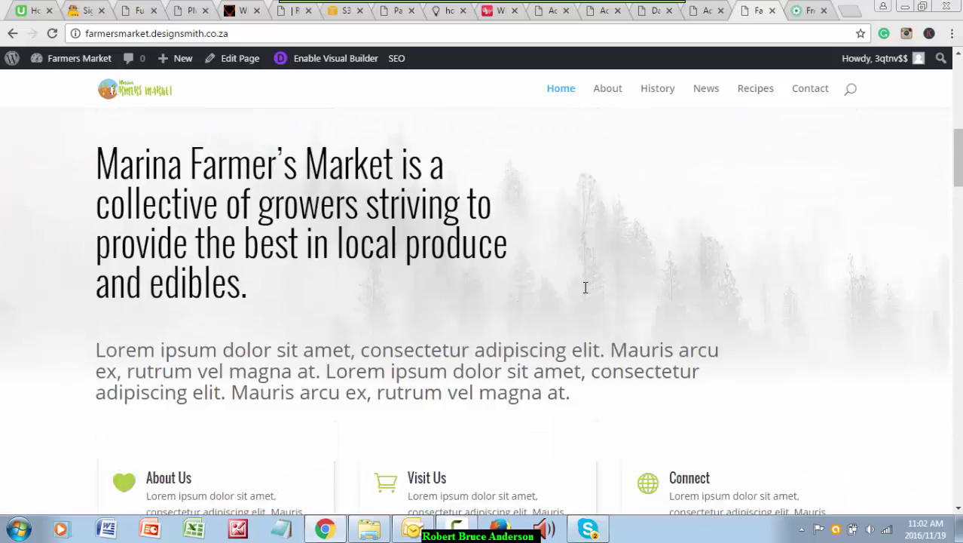
scroll(585, 288, "down", 3)
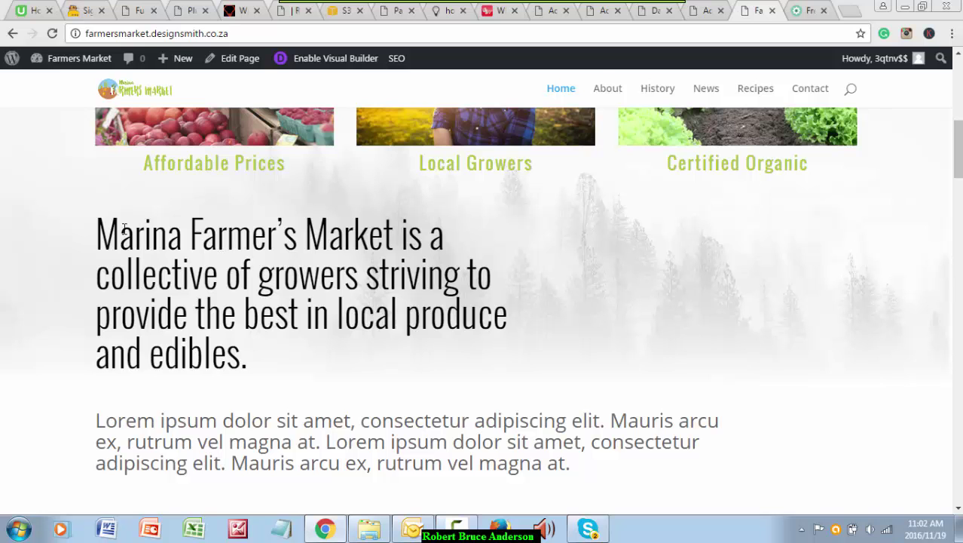
left_click_drag(98, 231, 299, 358)
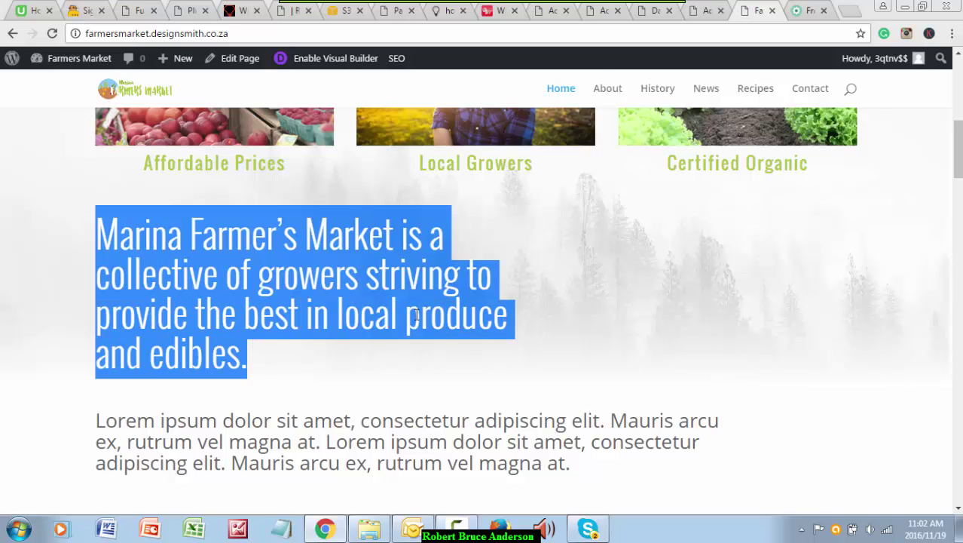
scroll(576, 246, "down", 2)
scroll(580, 246, "up", 1)
left_click(556, 298)
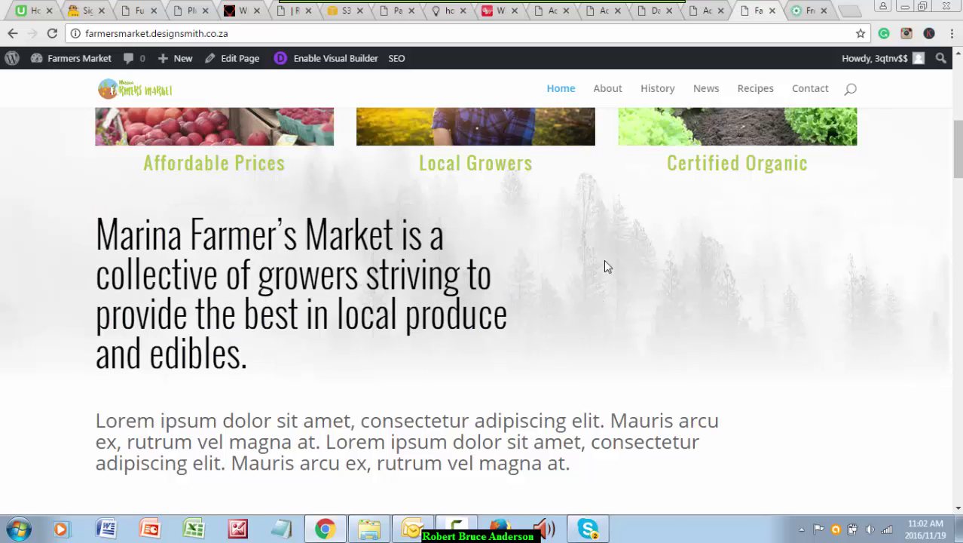
scroll(607, 265, "down", 2)
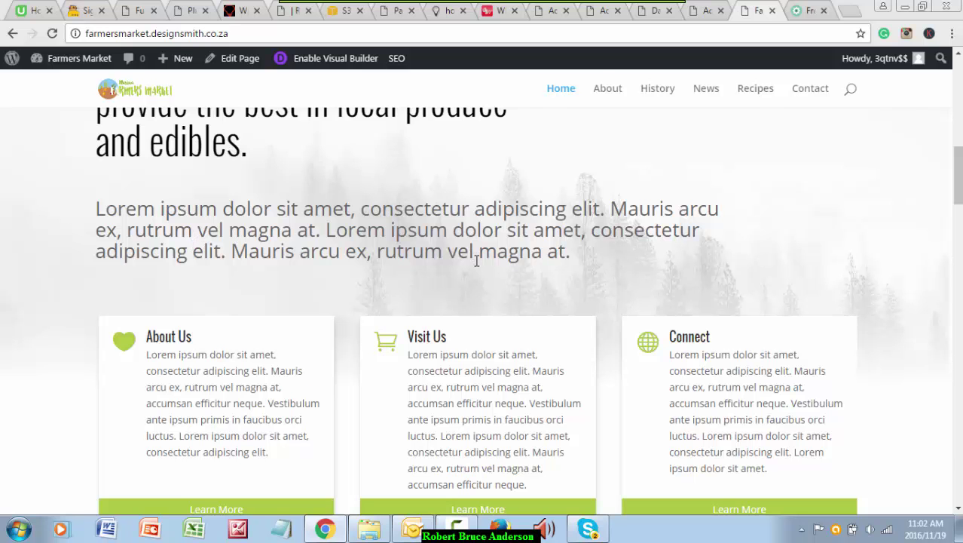
Step: Review the whole home page from the banner through the mission, vendors and map sections to the footer links
scroll(477, 260, "up", 6)
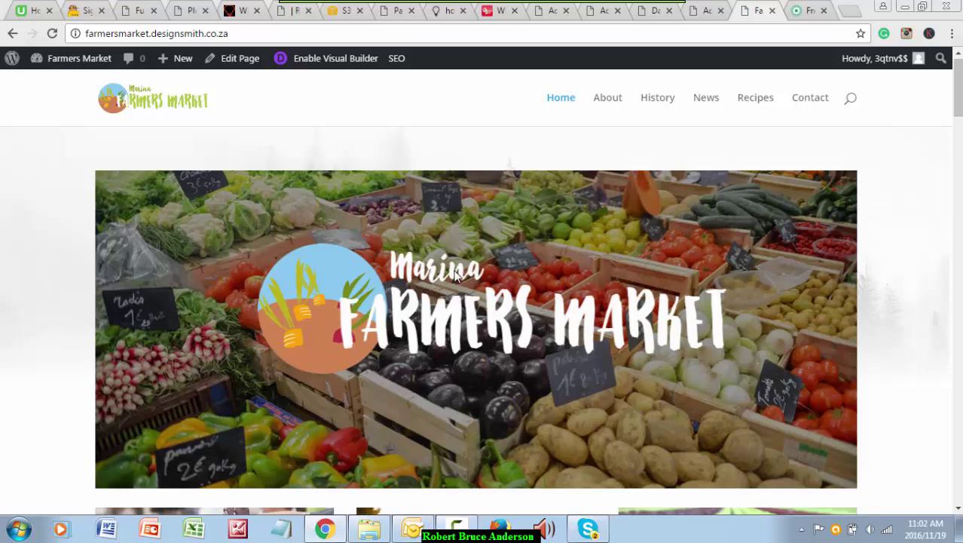
scroll(455, 273, "down", 3)
scroll(454, 276, "down", 5)
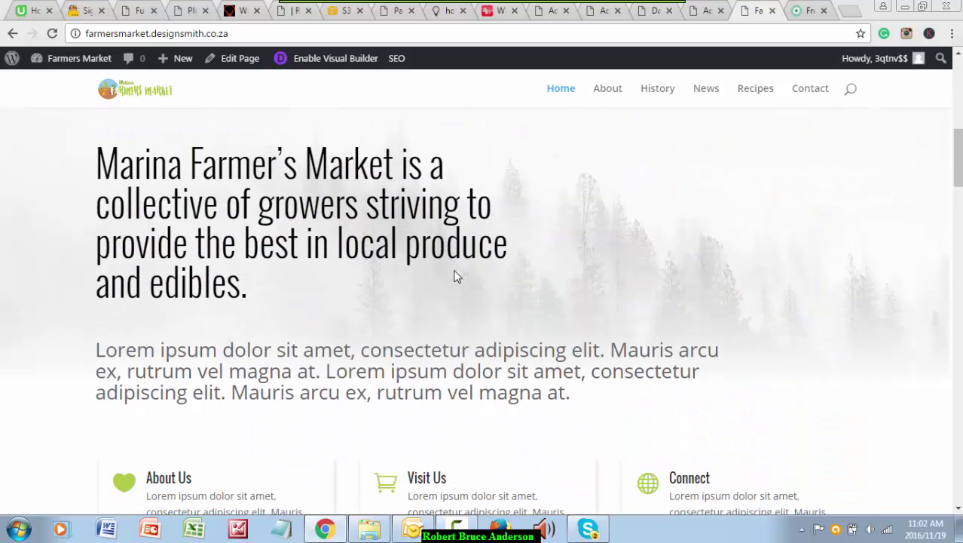
scroll(373, 241, "down", 3)
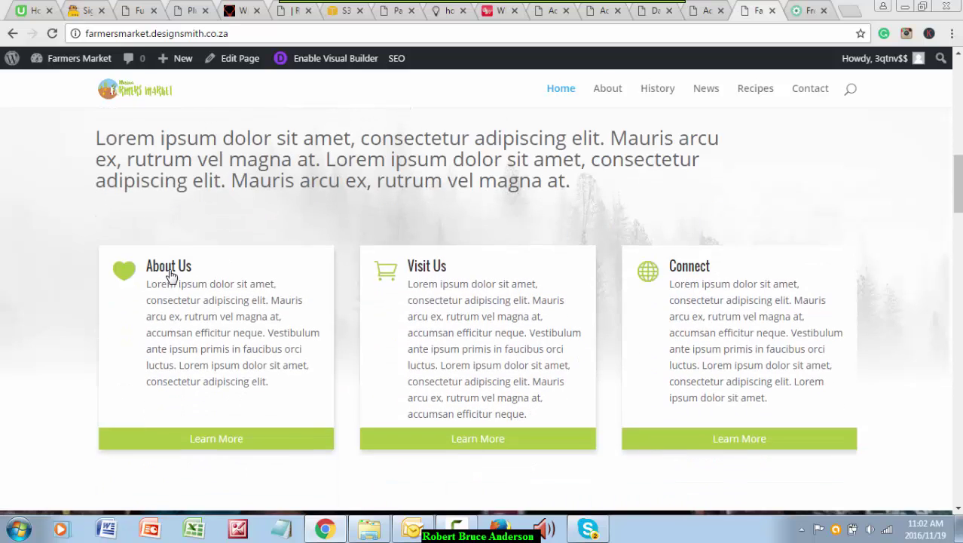
scroll(536, 314, "down", 1)
scroll(539, 310, "down", 1)
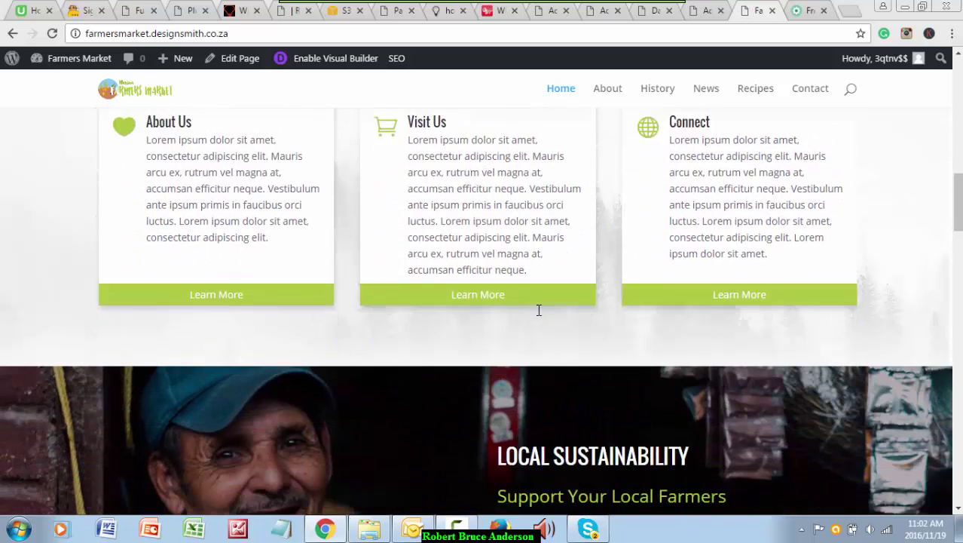
scroll(539, 309, "down", 6)
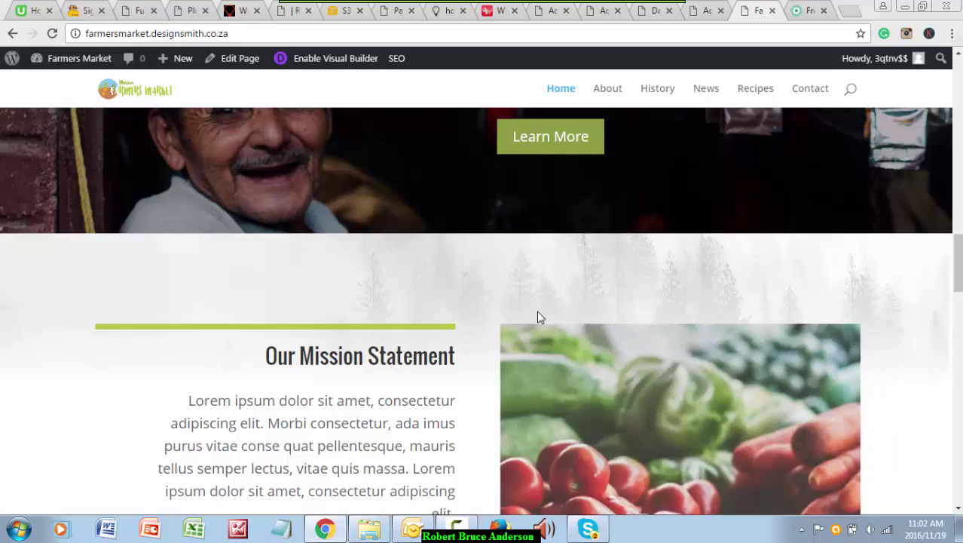
scroll(539, 316, "down", 7)
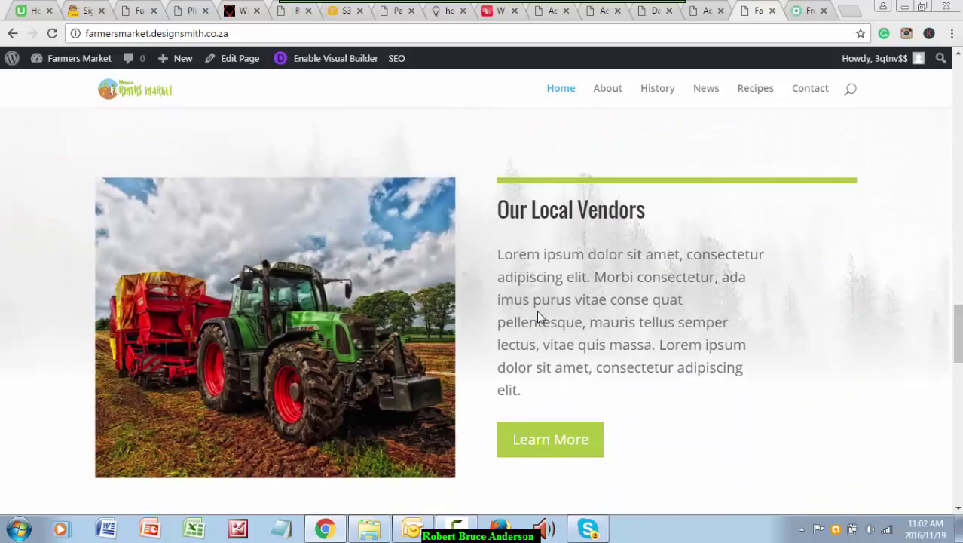
scroll(539, 316, "down", 8)
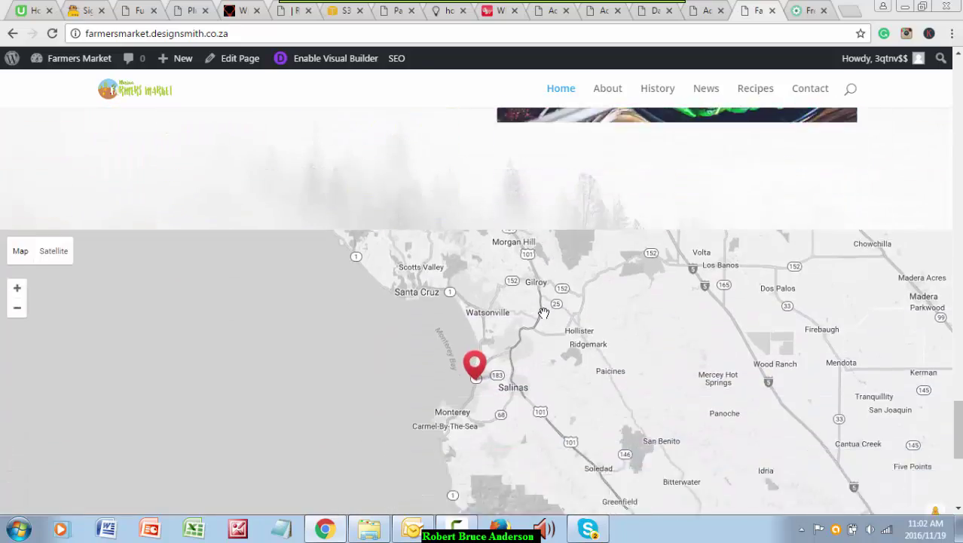
scroll(544, 313, "down", 4)
scroll(545, 313, "up", 5)
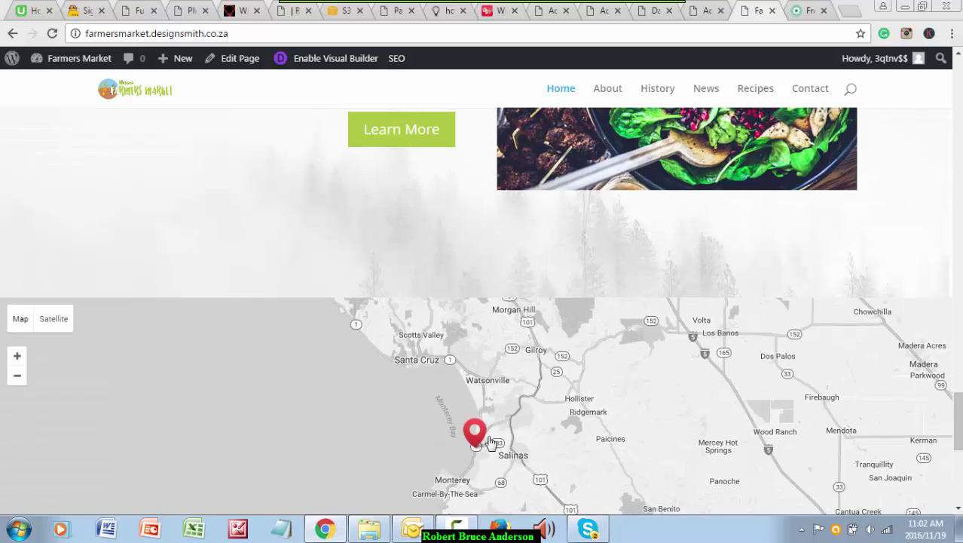
scroll(490, 443, "down", 5)
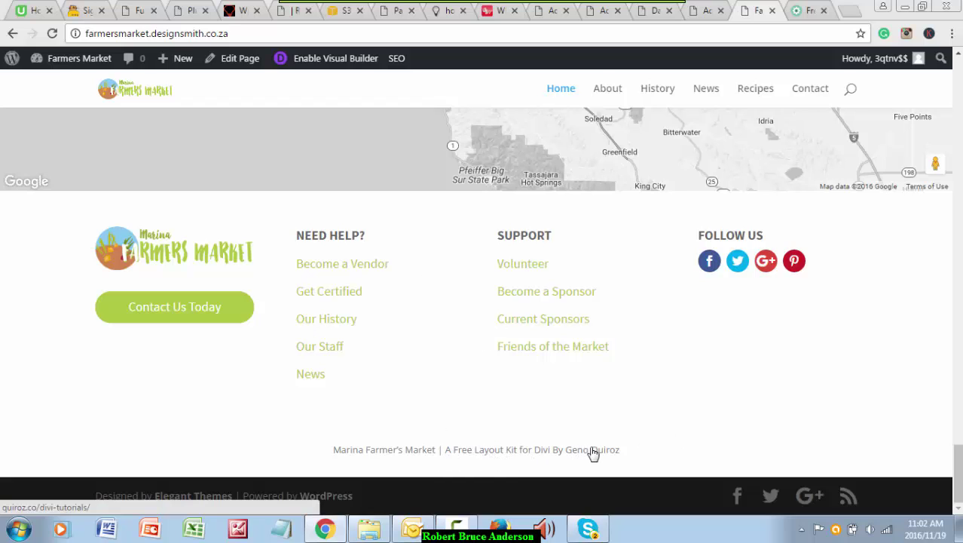
scroll(698, 428, "up", 10)
scroll(729, 220, "up", 10)
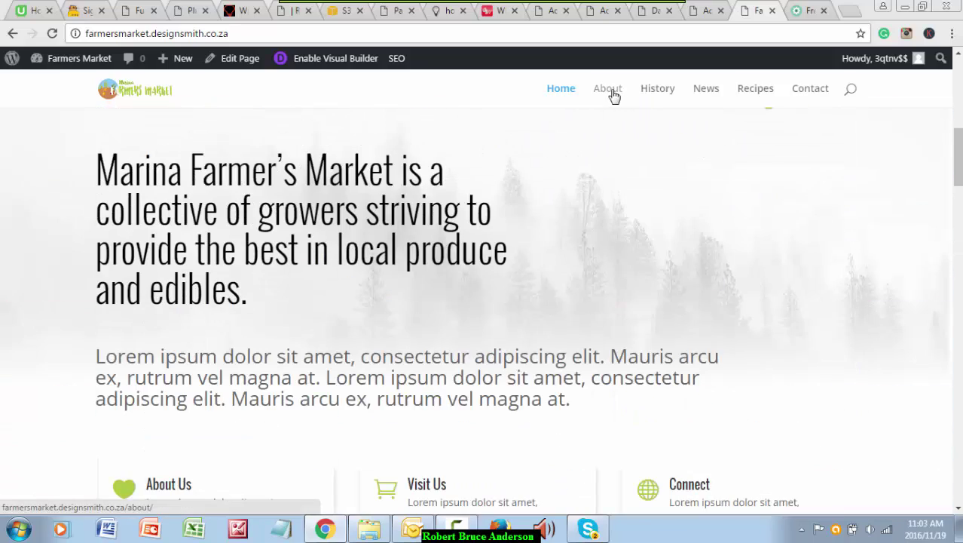
Step: Open the About page and look through its banner, introduction, Our Mission Statement and Sustainability sections
left_click(614, 95)
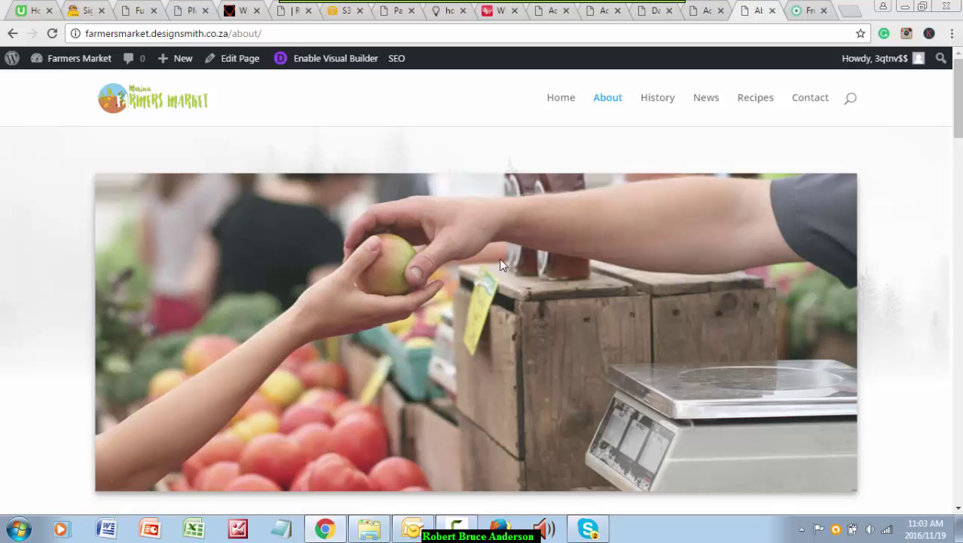
scroll(497, 279, "down", 6)
scroll(511, 345, "down", 8)
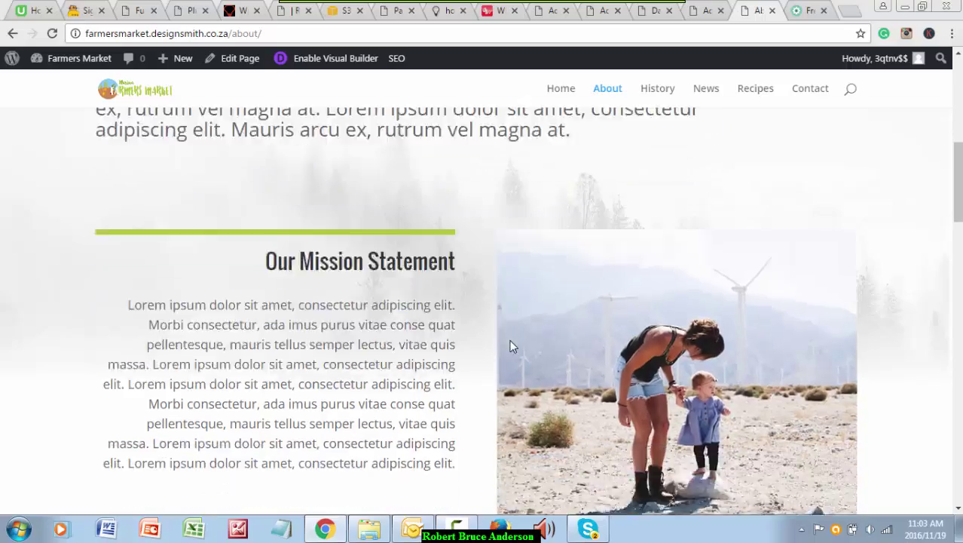
scroll(516, 339, "down", 6)
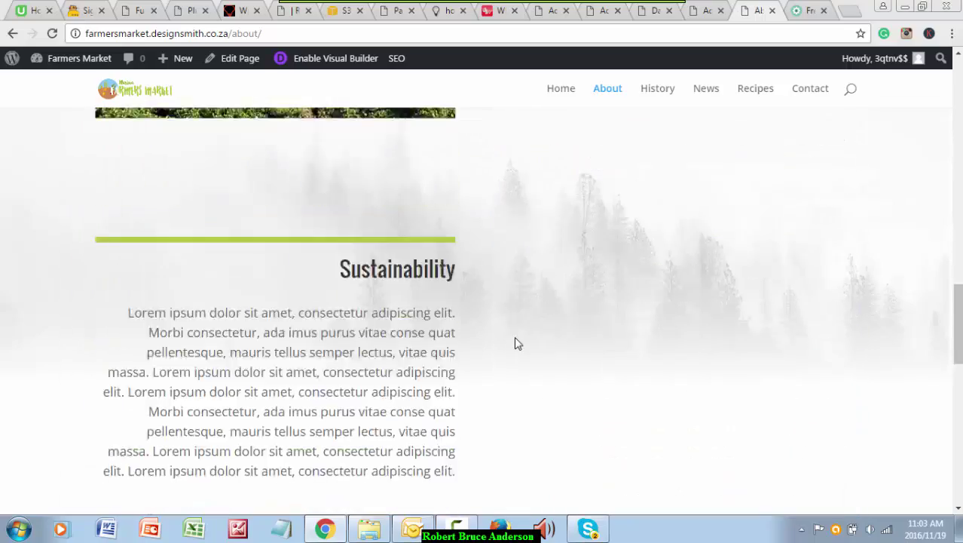
scroll(633, 182, "up", 10)
scroll(636, 182, "up", 5)
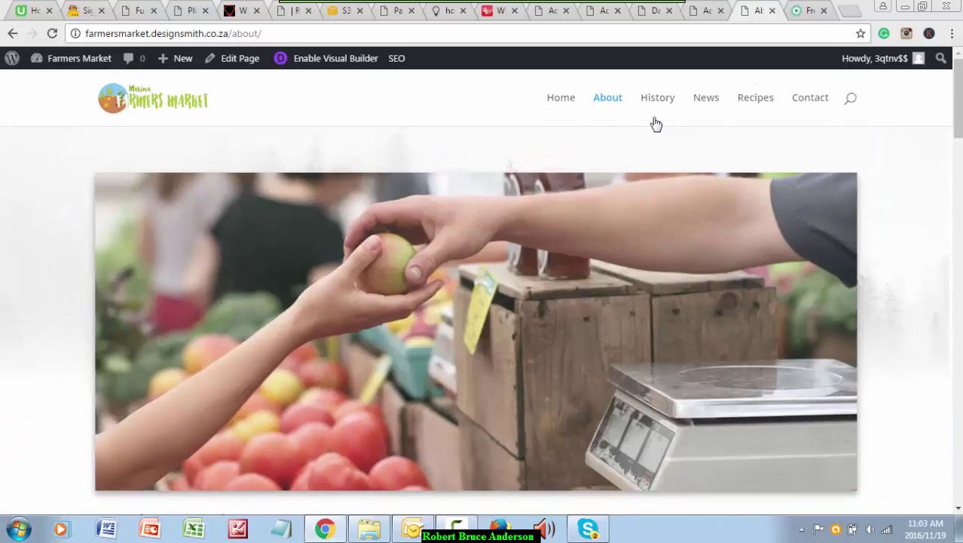
Step: Open the History page and skim from its produce banner down to the Summer of 2011 section and back
left_click(658, 104)
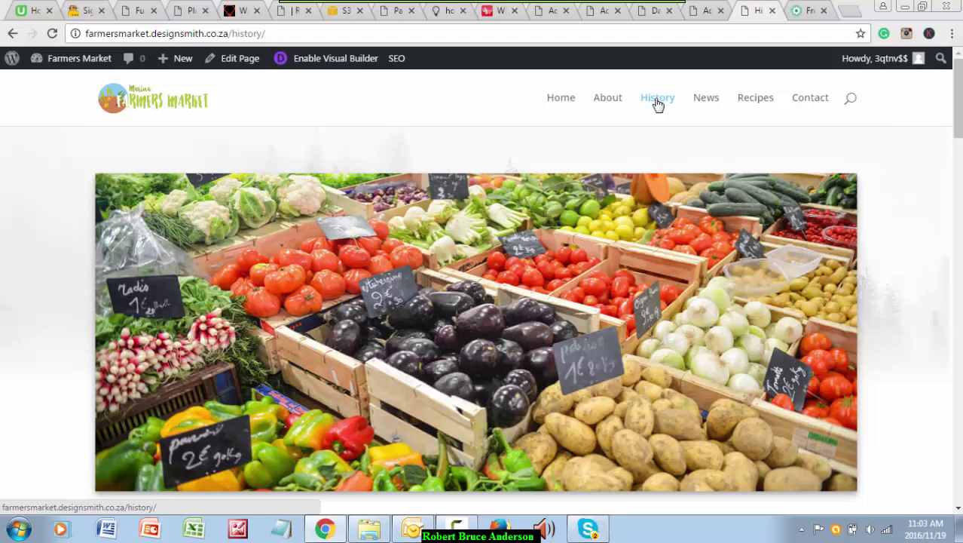
scroll(596, 200, "down", 3)
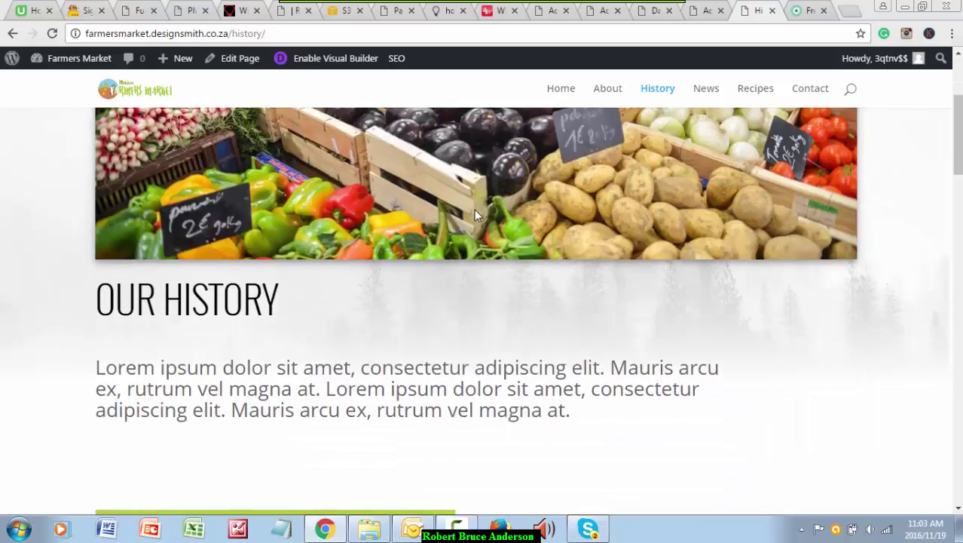
scroll(477, 219, "down", 9)
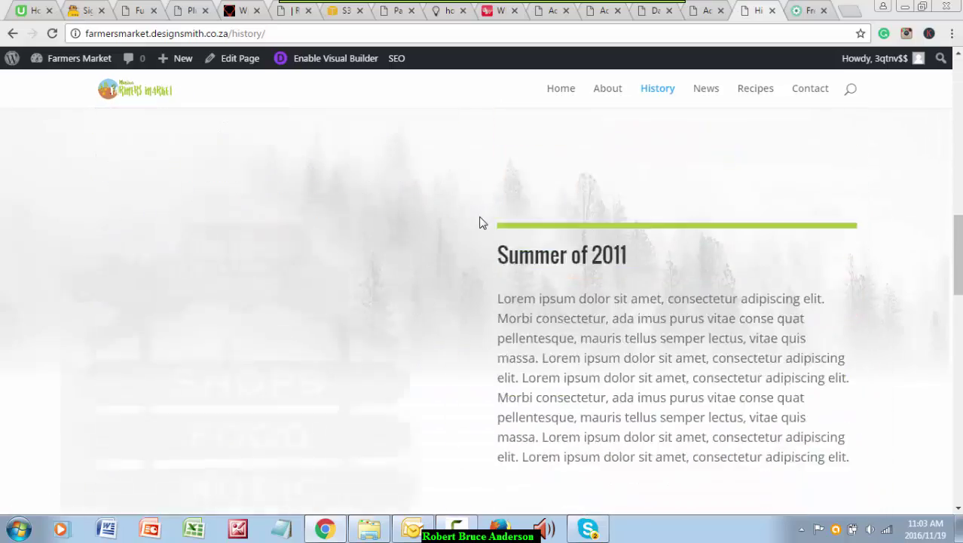
scroll(482, 223, "down", 2)
scroll(482, 222, "up", 12)
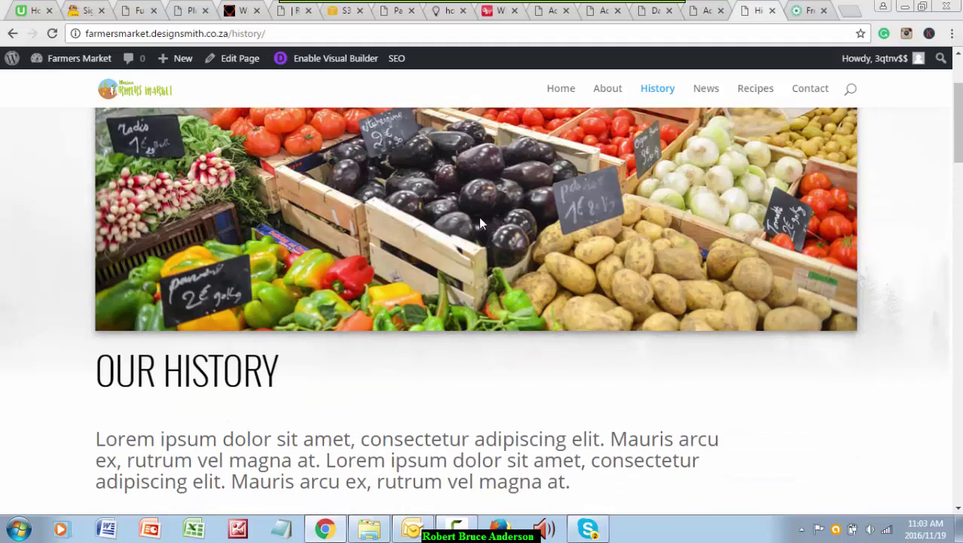
scroll(480, 223, "up", 1)
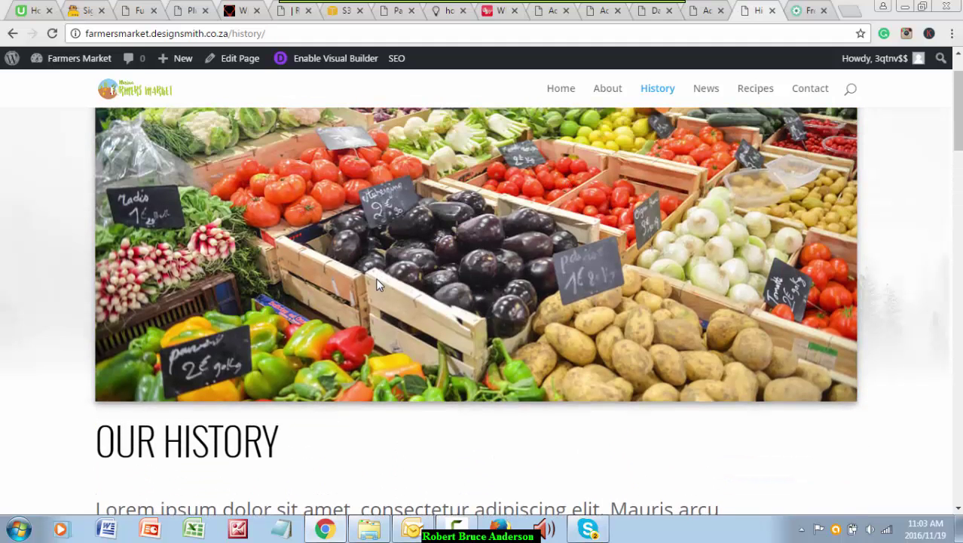
Step: Examine the History page's introductory text and the June 2006 entry with its photo, highlighting the June 2006 heading
scroll(375, 279, "down", 4)
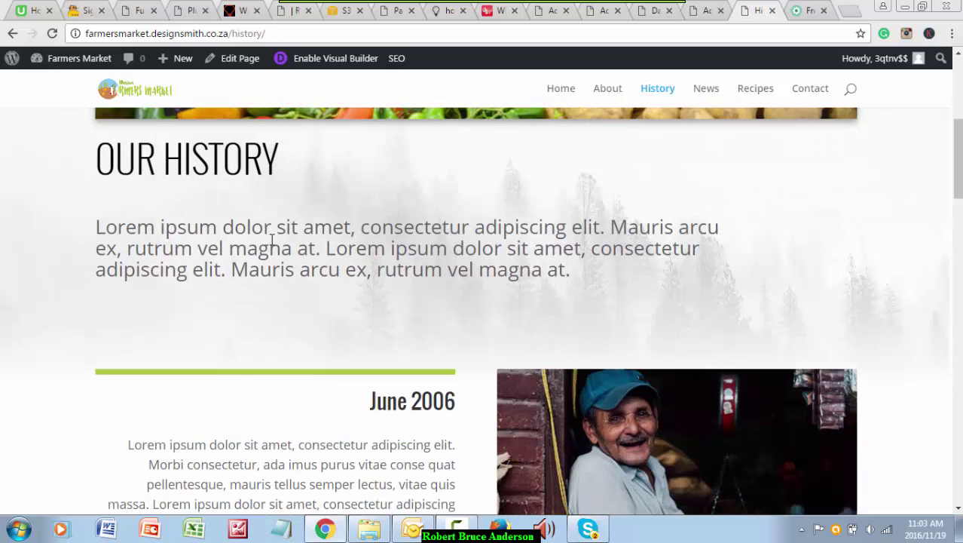
scroll(273, 247, "down", 3)
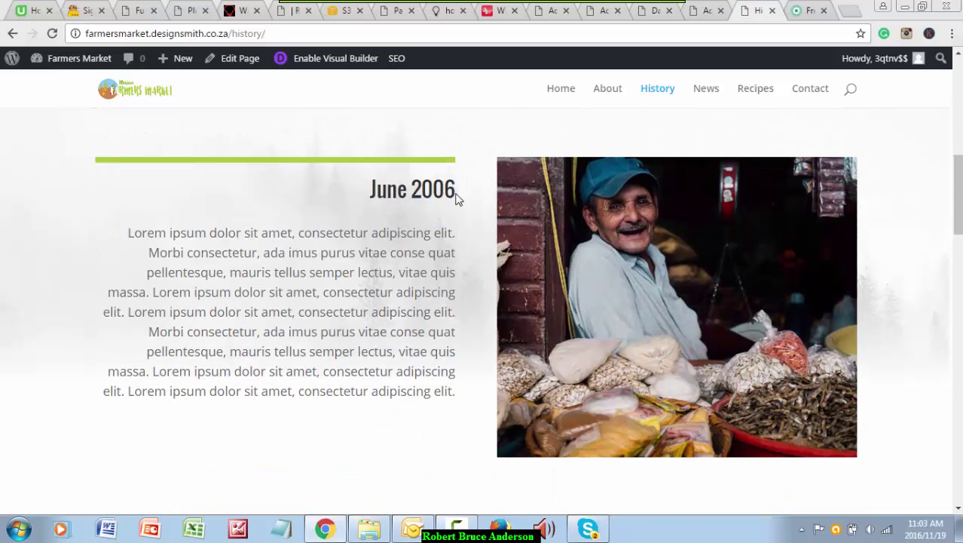
left_click_drag(454, 194, 372, 194)
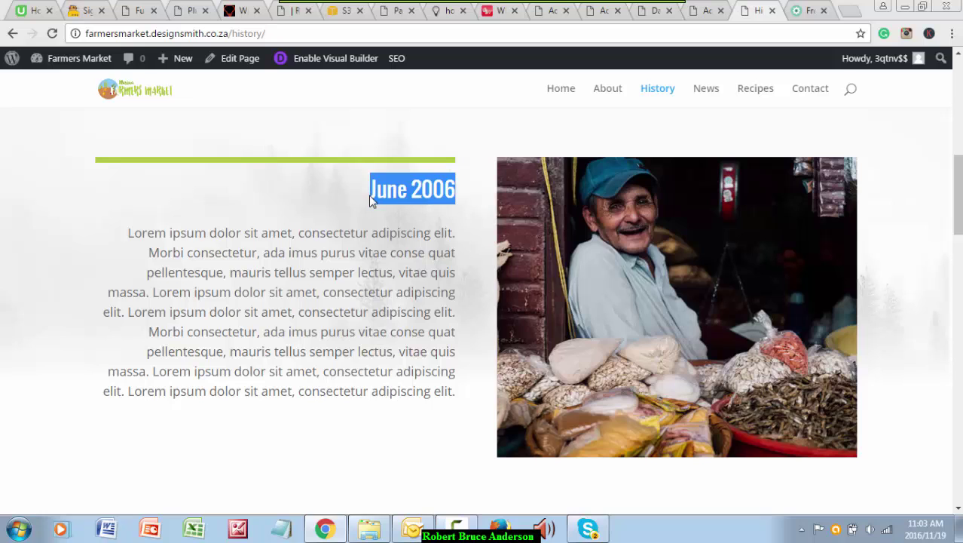
scroll(368, 195, "down", 6)
scroll(608, 165, "up", 4)
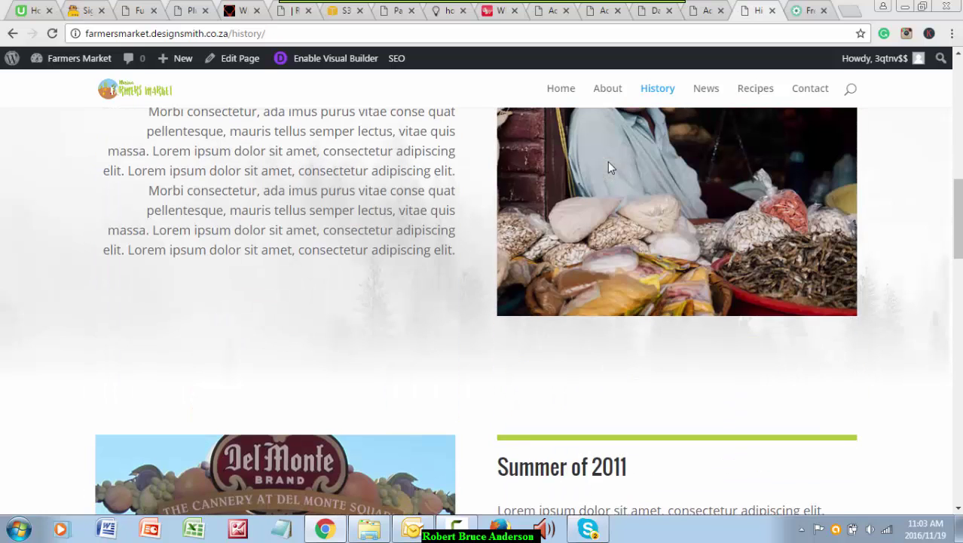
Step: Examine the Summer of 2011 entry and its market sign image, briefly highlighting the entry's heading
scroll(592, 351, "down", 2)
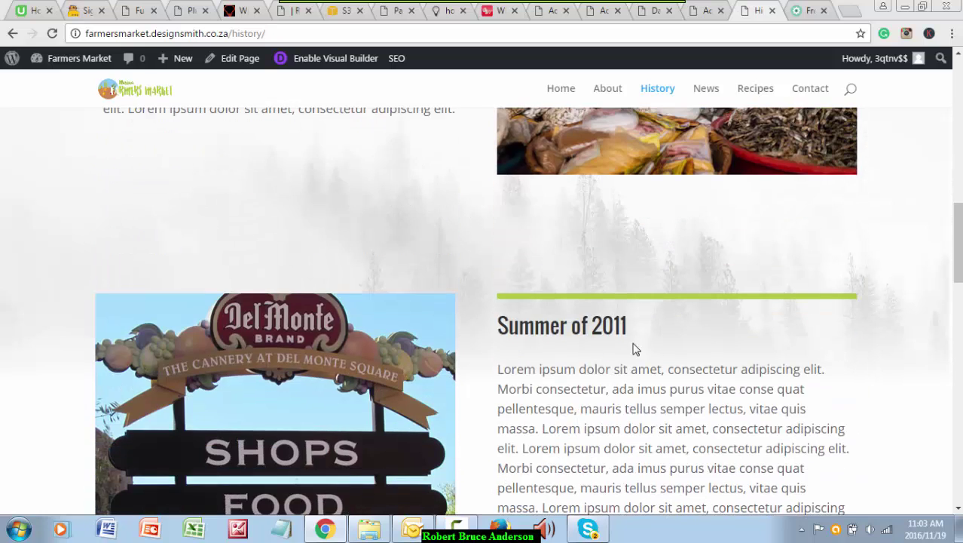
left_click_drag(633, 335, 484, 333)
left_click(484, 334)
scroll(386, 373, "down", 2)
scroll(387, 379, "down", 2)
scroll(389, 377, "up", 4)
scroll(412, 360, "down", 1)
Step: Examine the Currently entry on the History page together with its fruit stall photo
scroll(411, 360, "down", 6)
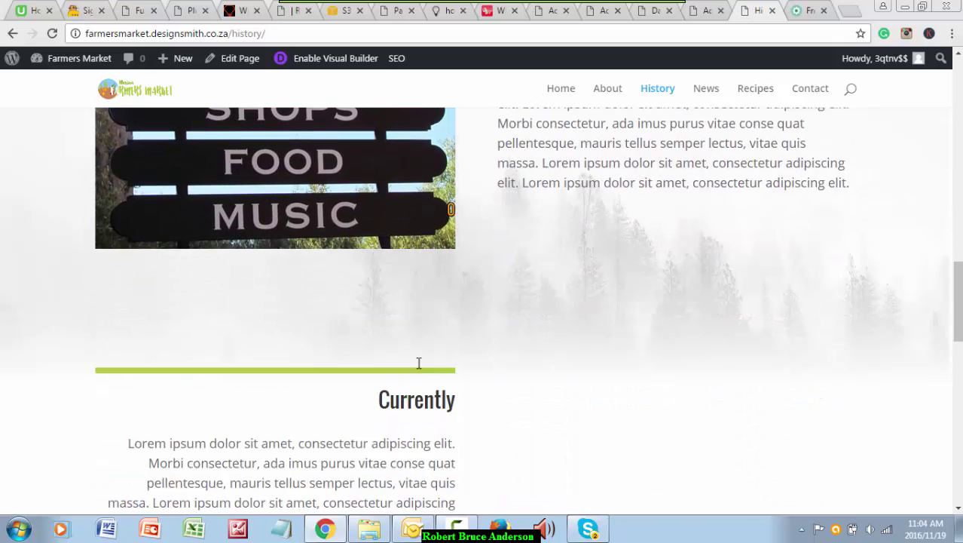
scroll(419, 364, "down", 2)
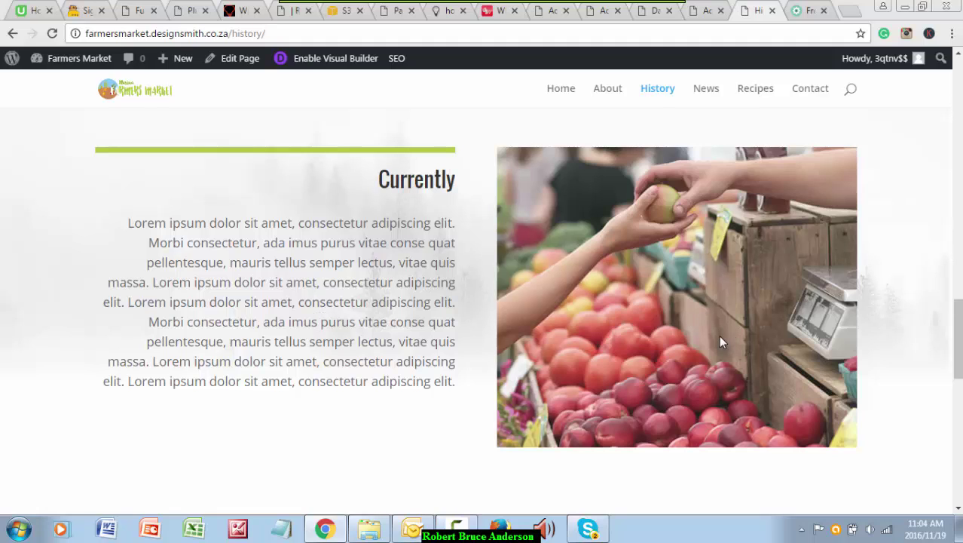
scroll(720, 342, "down", 2)
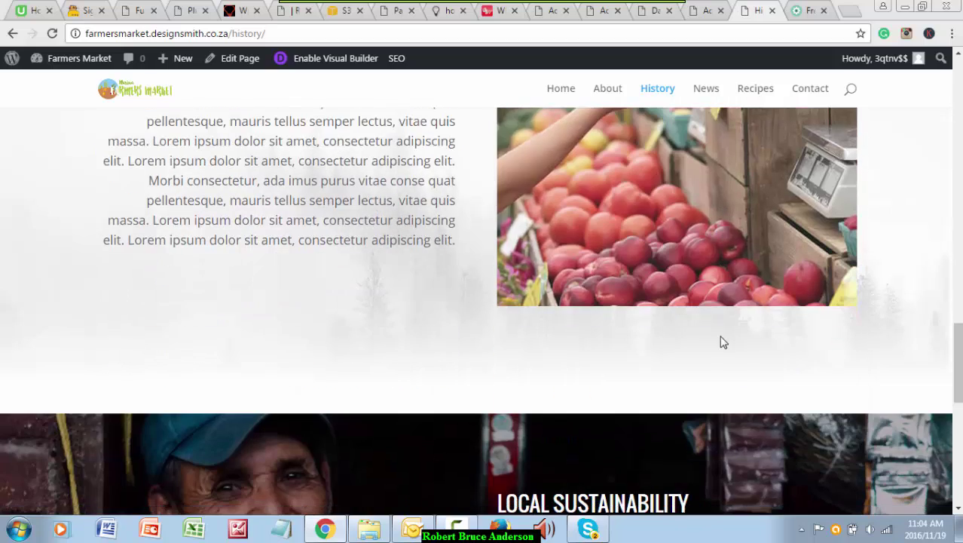
Step: Review the History page's Local Sustainability section and the footer's help, support and social media links
scroll(721, 342, "down", 6)
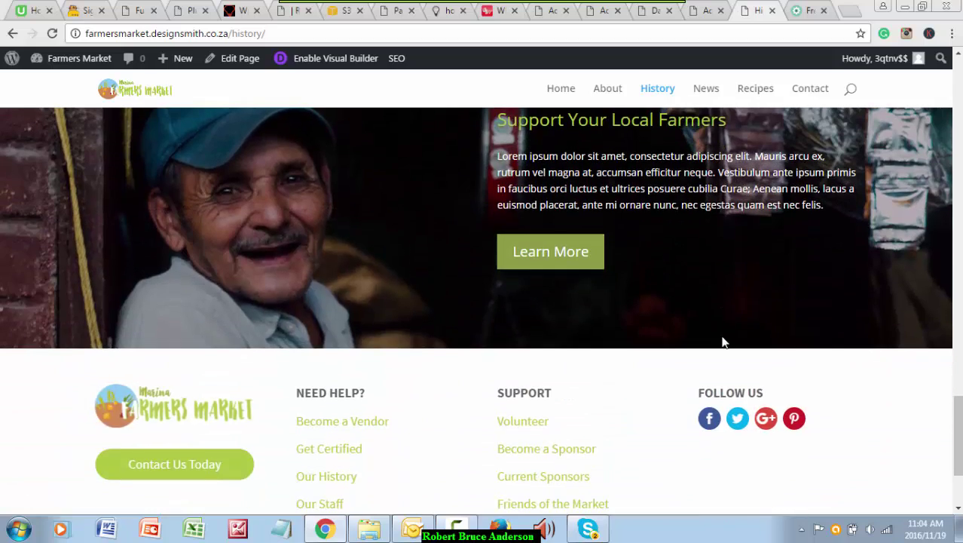
scroll(724, 341, "up", 3)
scroll(722, 341, "down", 2)
scroll(720, 339, "up", 1)
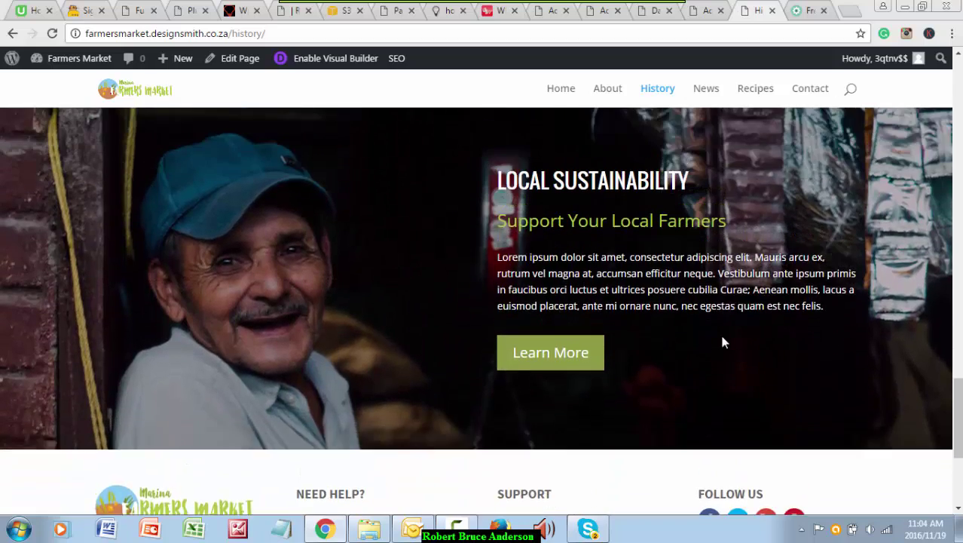
scroll(378, 355, "down", 1)
scroll(378, 363, "down", 3)
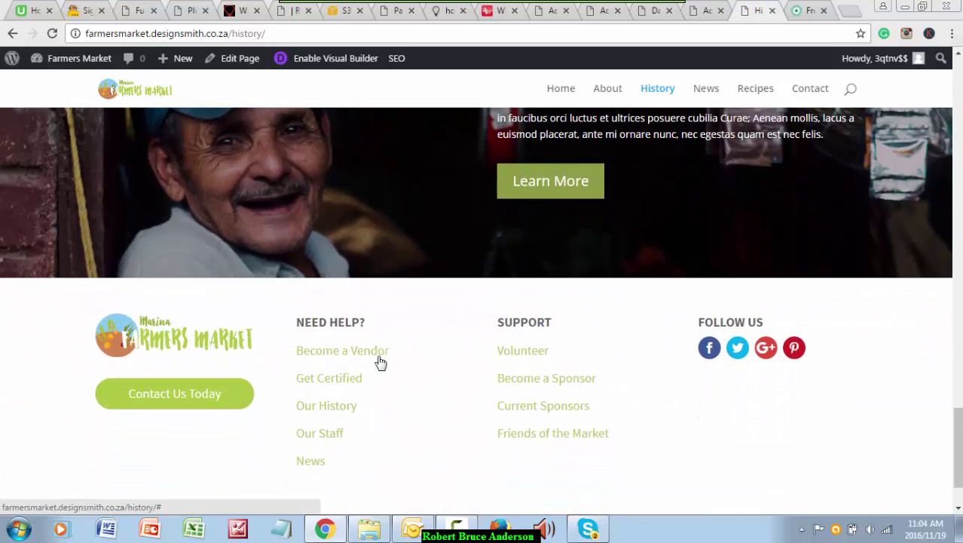
scroll(381, 362, "up", 15)
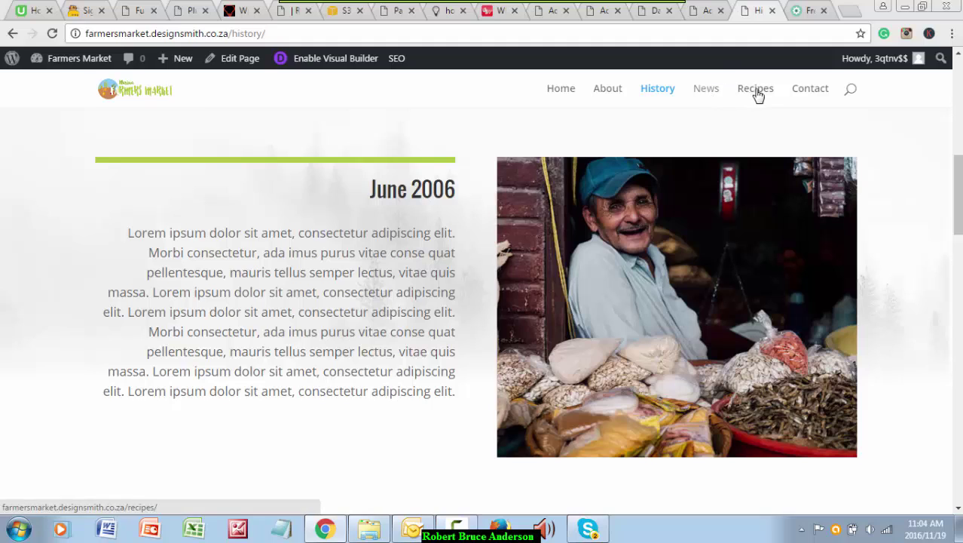
Step: Open the News page and examine its banner, introductory text, post area and sidebar
left_click(711, 92)
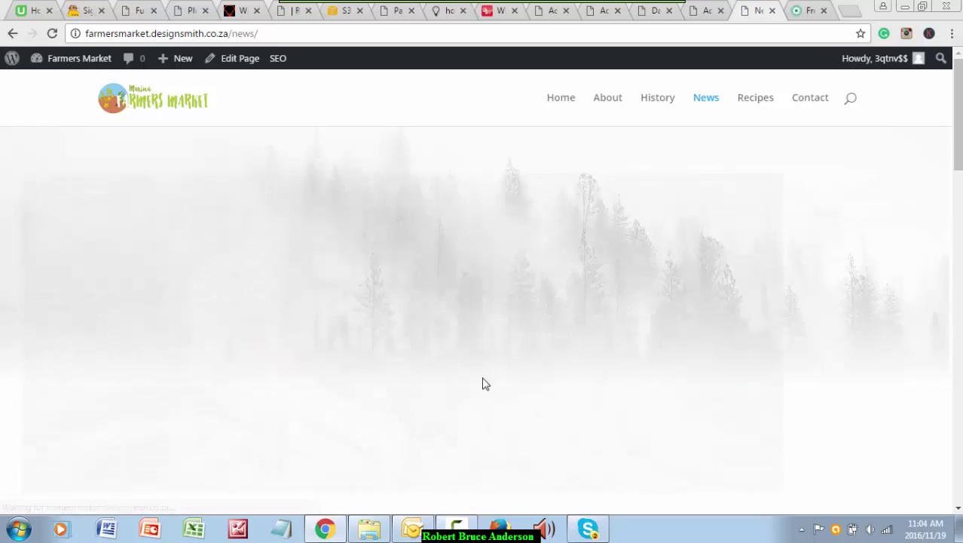
scroll(486, 358, "down", 2)
scroll(483, 362, "down", 1)
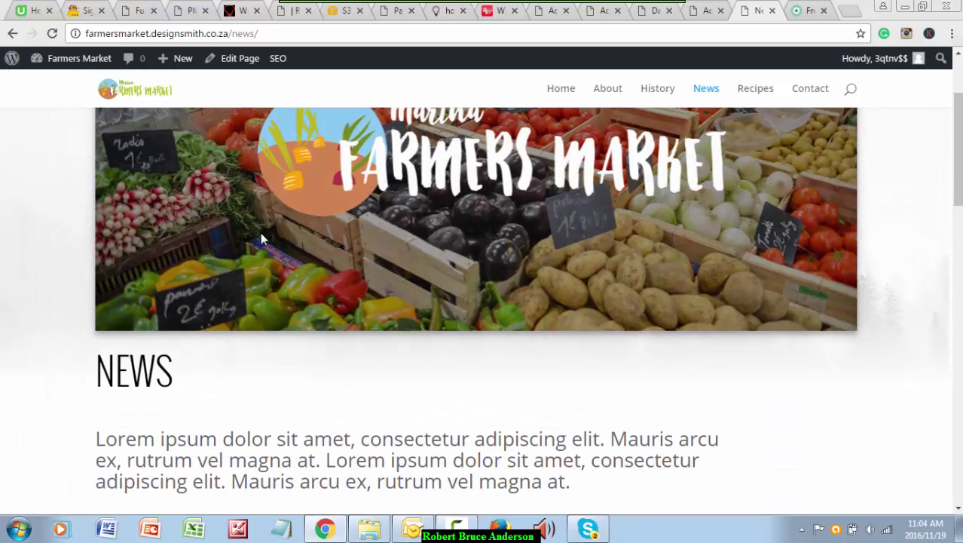
scroll(572, 252, "up", 2)
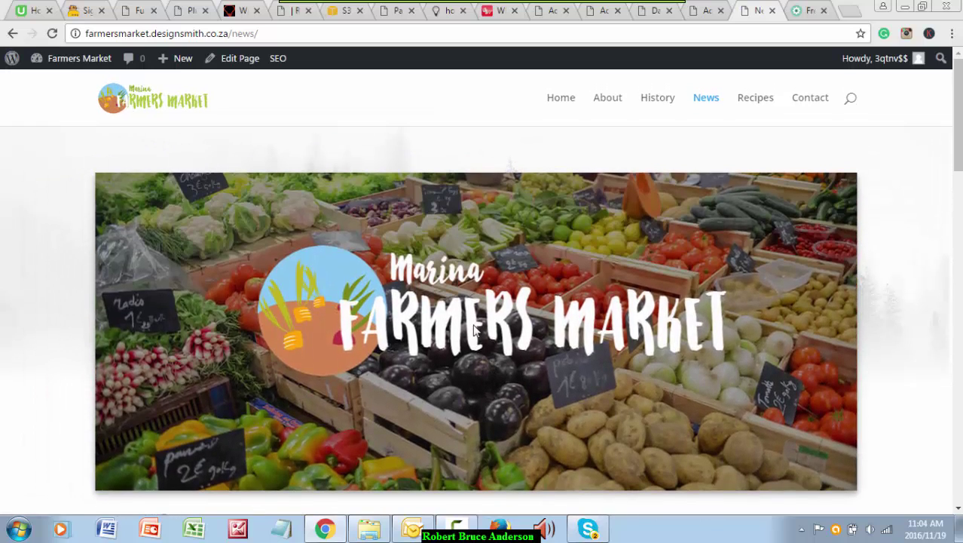
scroll(530, 351, "down", 4)
scroll(530, 351, "down", 1)
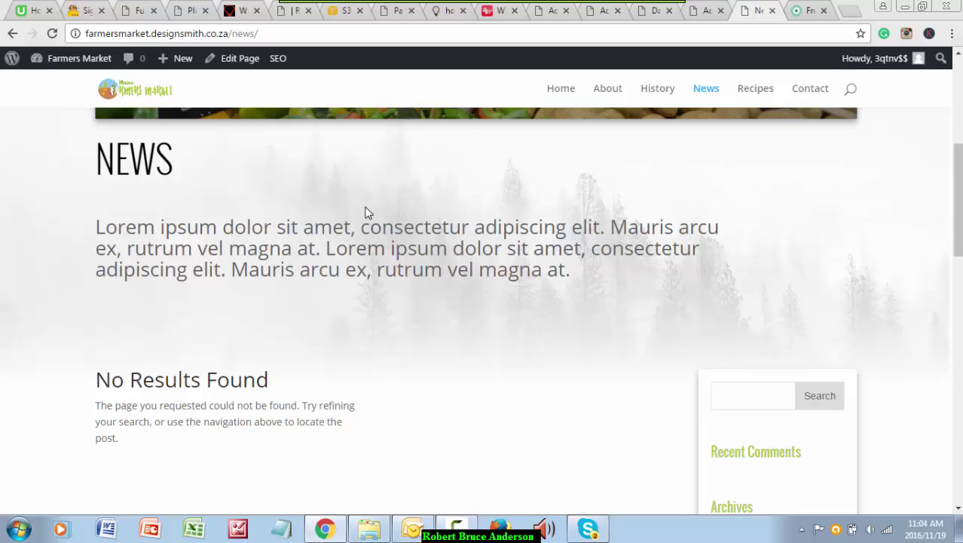
scroll(381, 245, "down", 2)
scroll(369, 250, "up", 3)
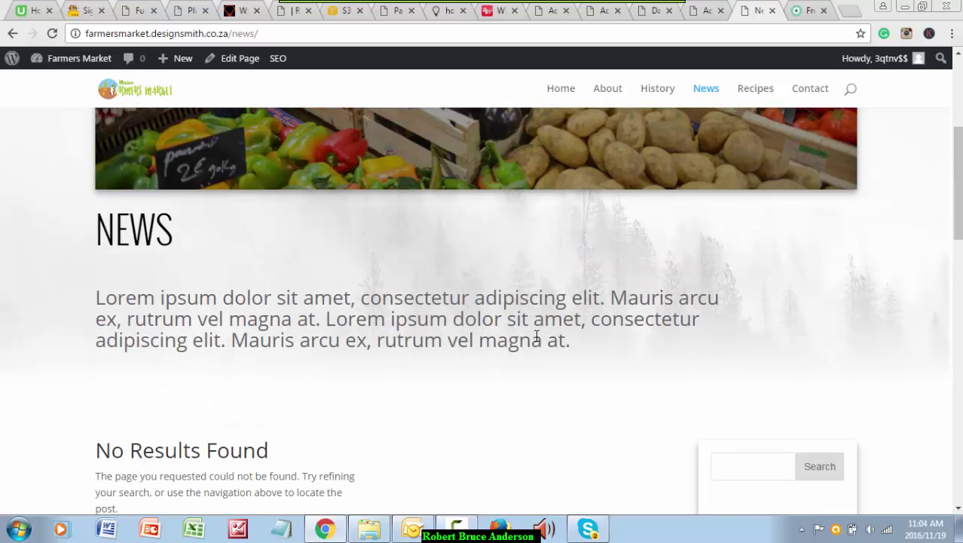
scroll(581, 343, "down", 3)
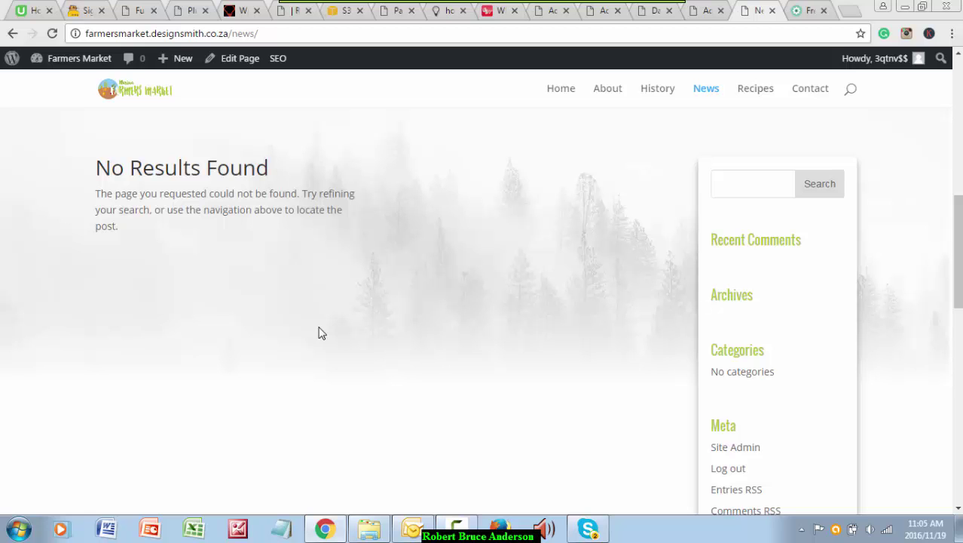
scroll(374, 323, "up", 10)
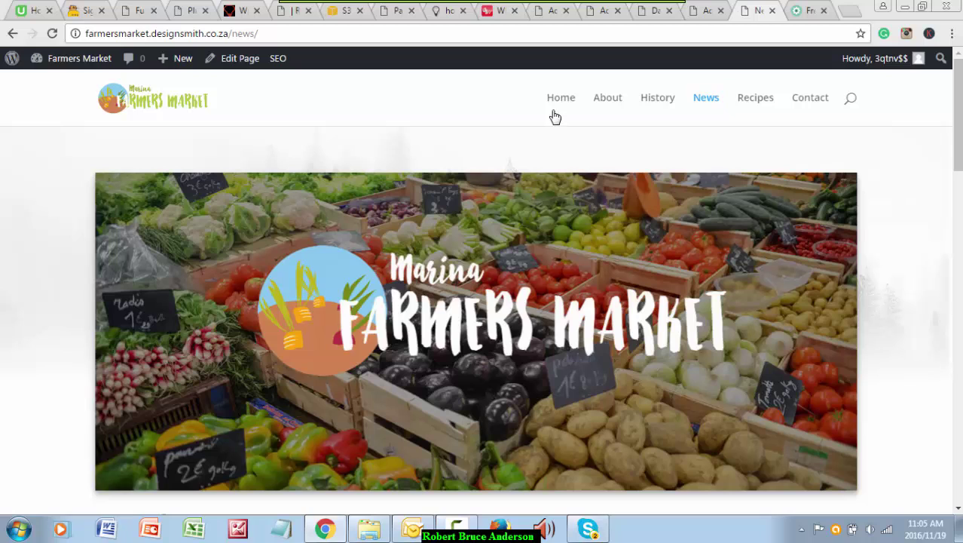
Step: Return to the market's home page, then show the Free Premium Website offer page and highlight its domain small-business-opportunities.co.za
left_click(560, 103)
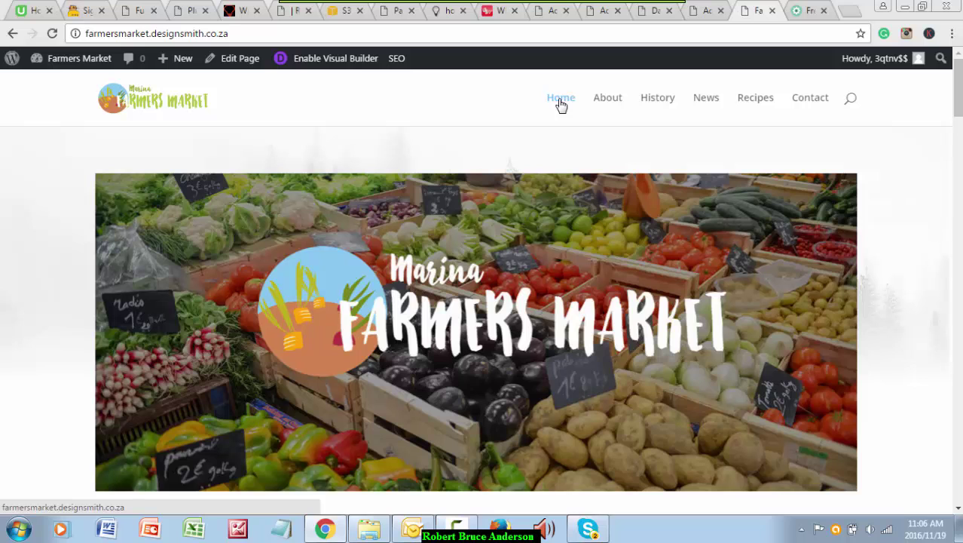
left_click(809, 12)
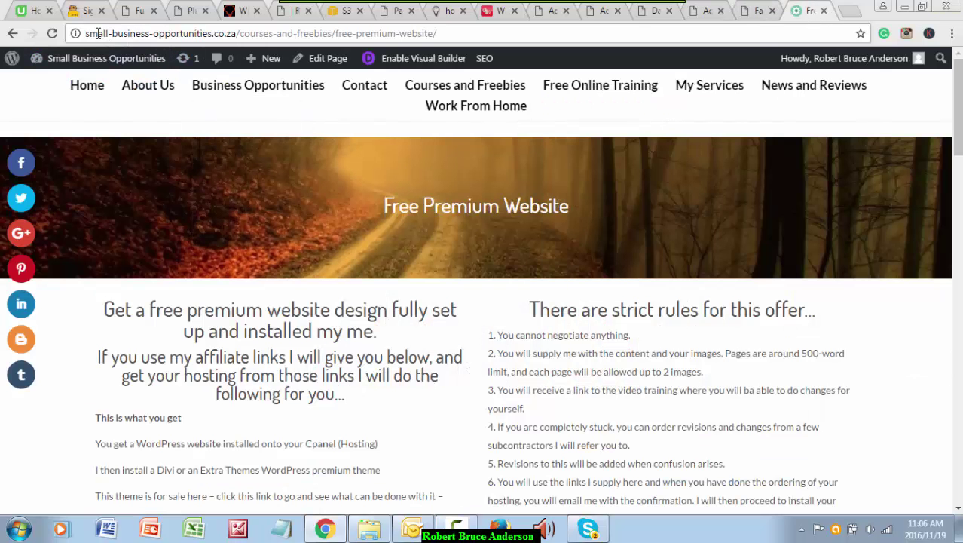
left_click_drag(86, 33, 237, 35)
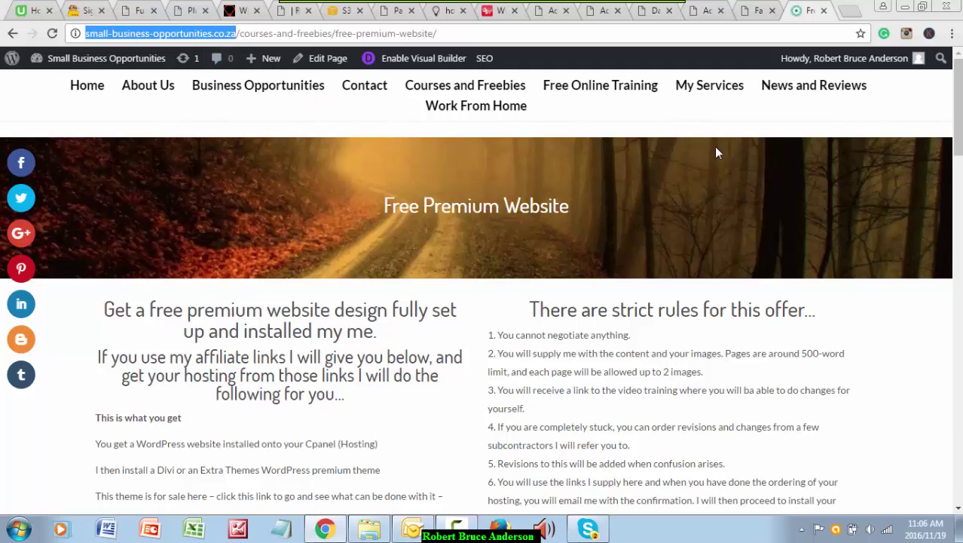
mouse_move(628, 91)
Step: Go back to the Farmers Market site, reload its home page and open the Contact page
left_click(759, 12)
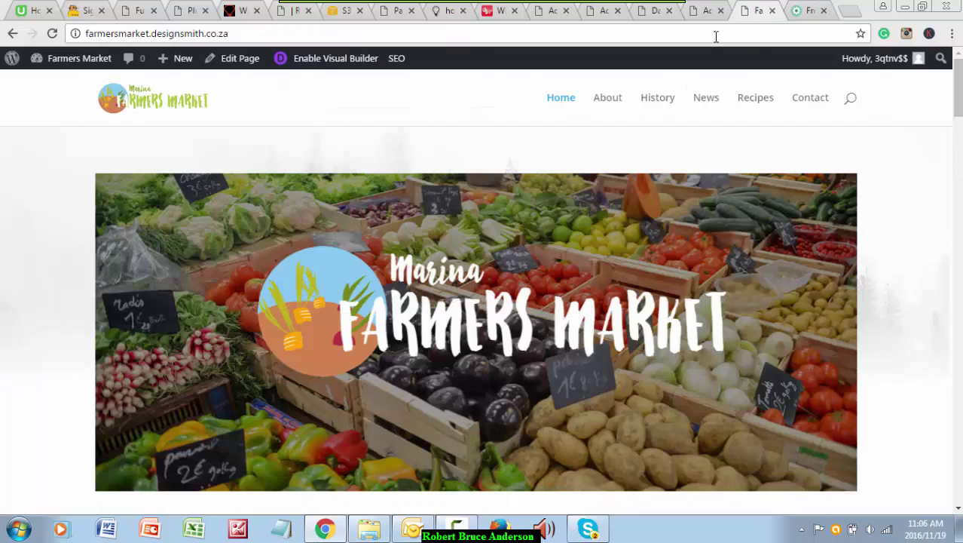
left_click(562, 99)
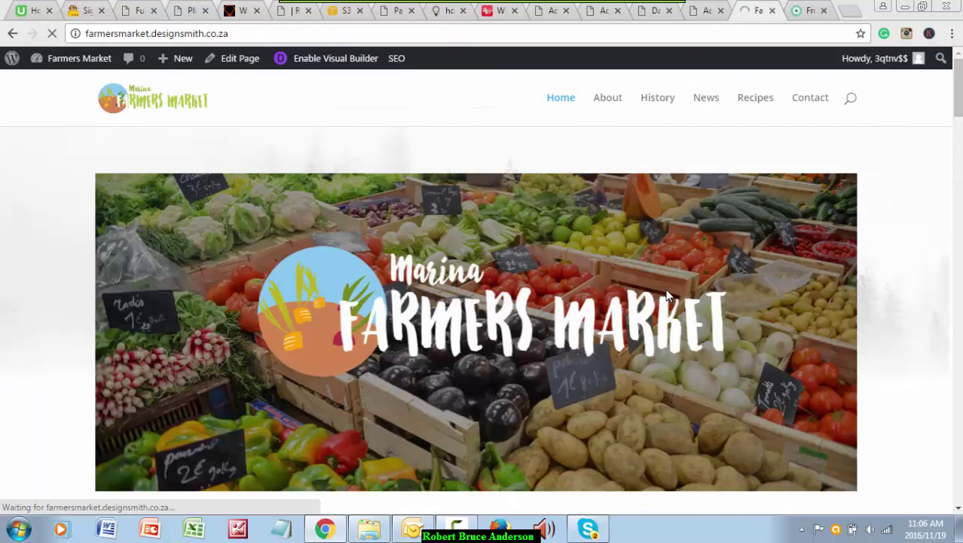
scroll(666, 289, "down", 3)
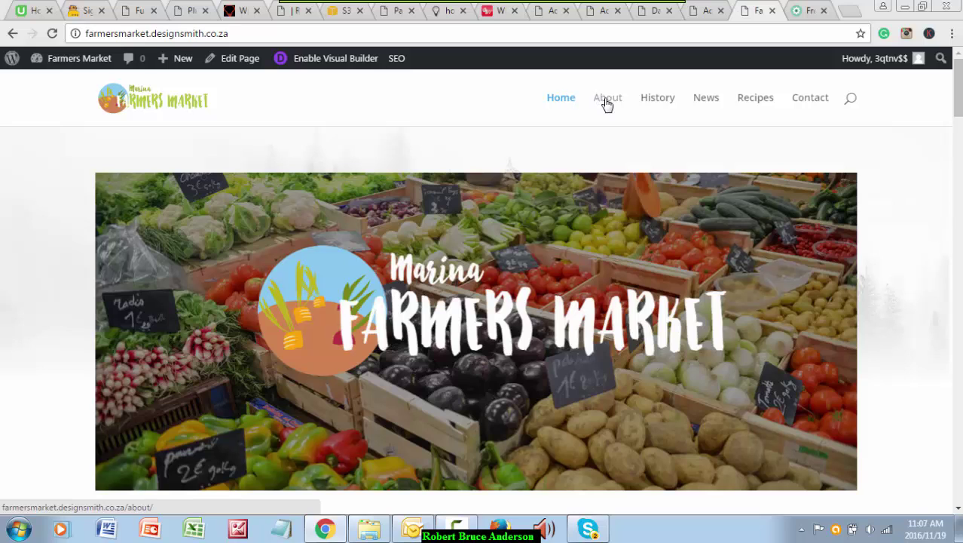
left_click(812, 102)
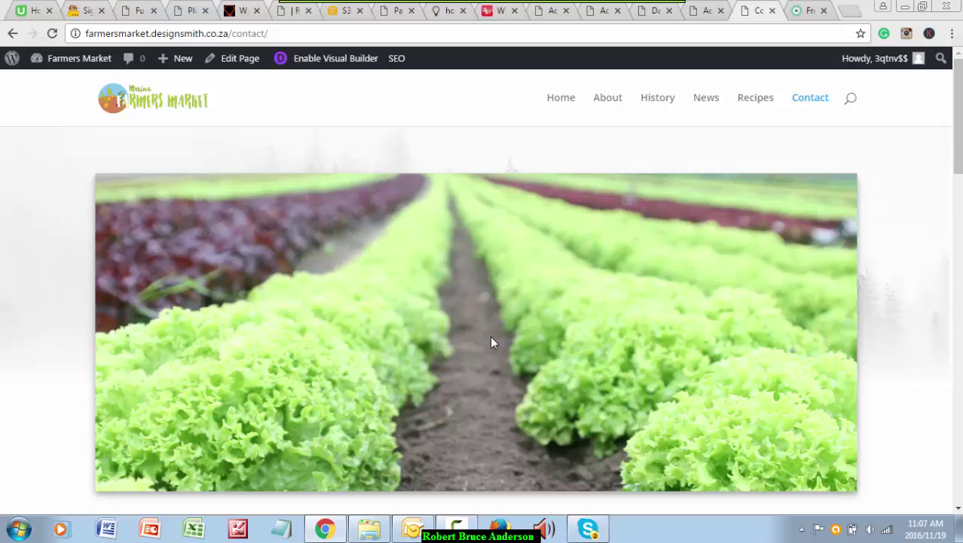
Step: Review the Contact page's banner, introduction, administrative info, contact form and market locations
scroll(671, 278, "down", 1)
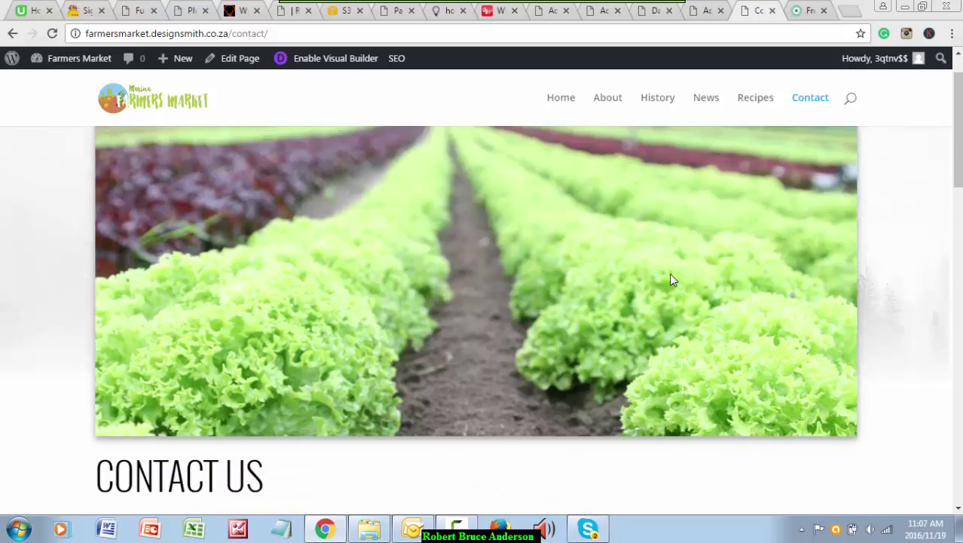
scroll(671, 279, "down", 2)
scroll(671, 279, "down", 5)
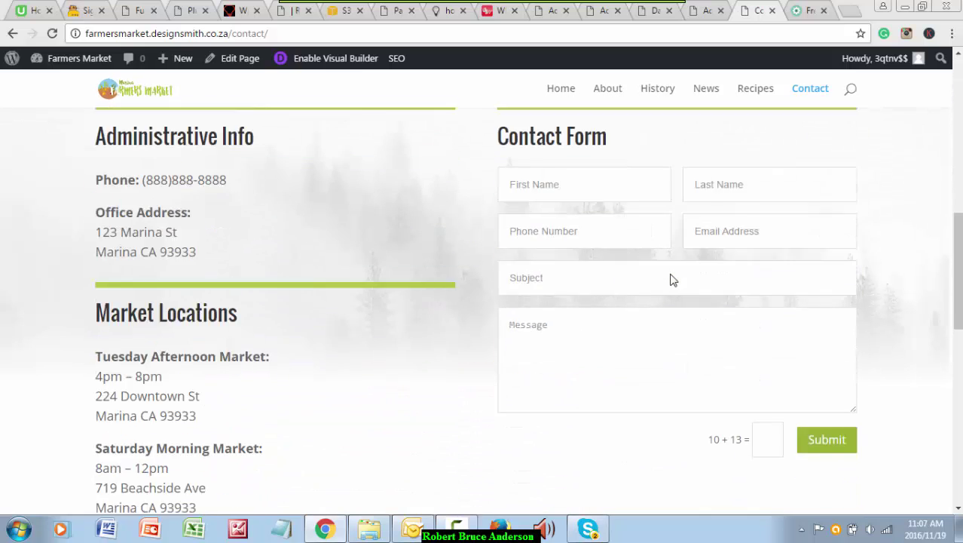
scroll(670, 273, "up", 2)
scroll(552, 249, "down", 2)
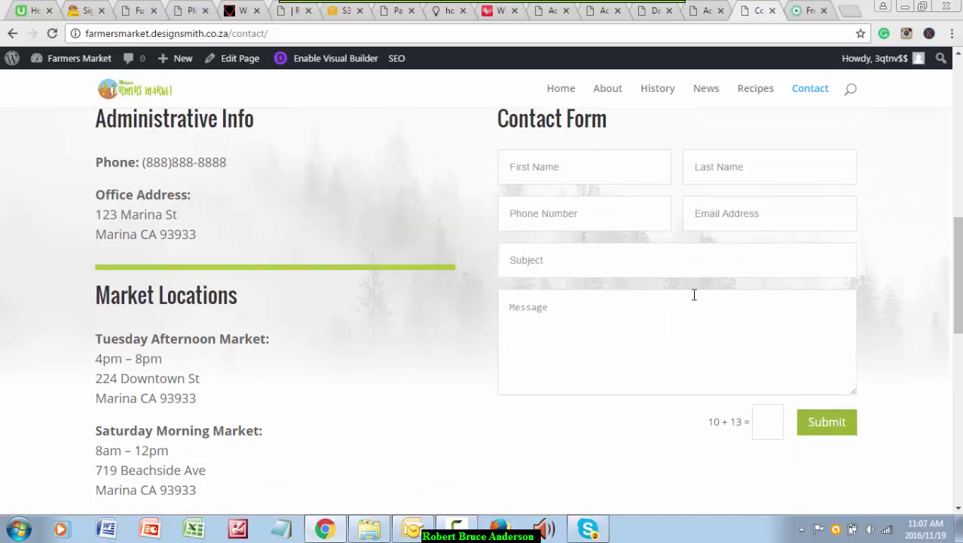
scroll(335, 324, "down", 2)
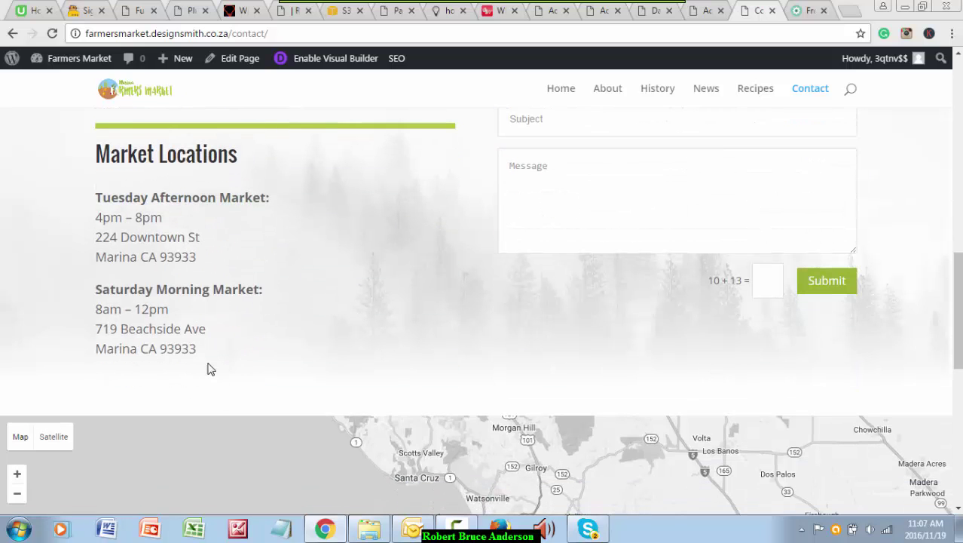
Step: Highlight the Tuesday and Saturday market details under Market Locations, clear the selection and return to the Contact Us introduction
left_click_drag(209, 368, 98, 189)
scroll(214, 236, "up", 1)
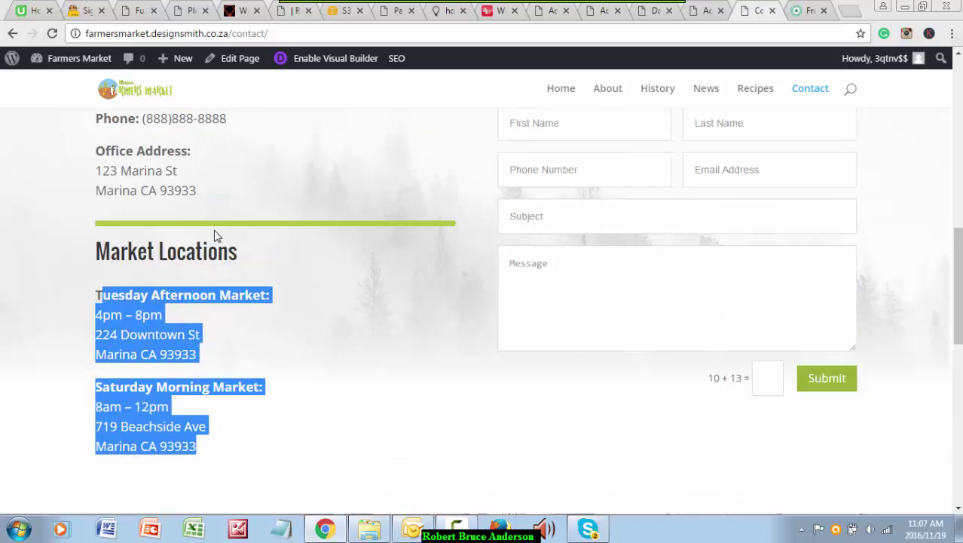
scroll(214, 236, "up", 1)
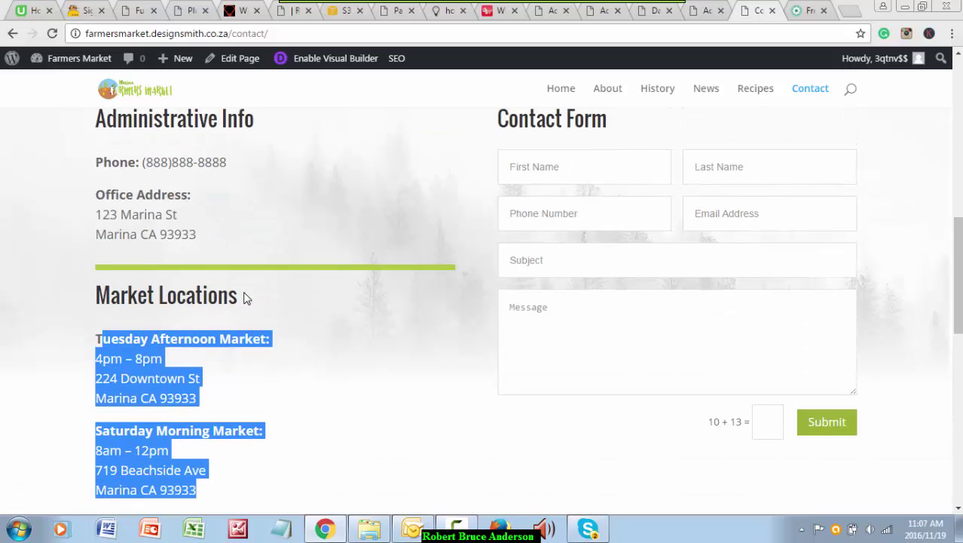
left_click(313, 312)
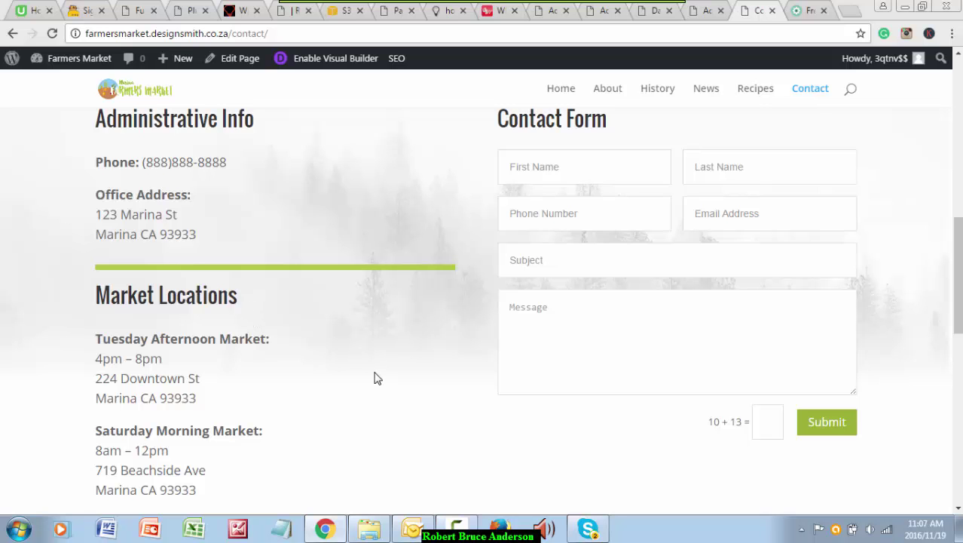
scroll(377, 376, "up", 3)
scroll(467, 291, "up", 1)
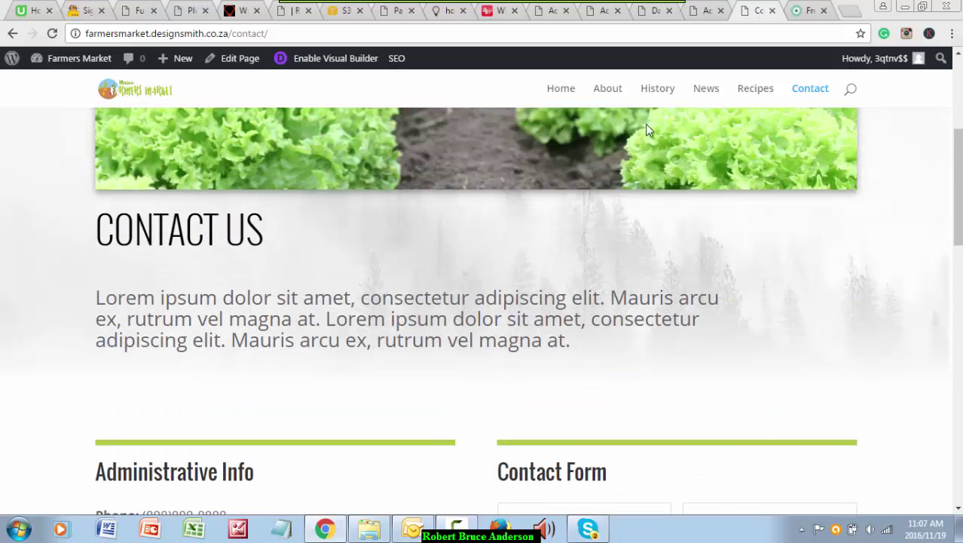
Step: Show the Free Premium Website page, highlight courses-and-freebies/free-premium-website/ in its address and view the Courses and Freebies entries
left_click(805, 13)
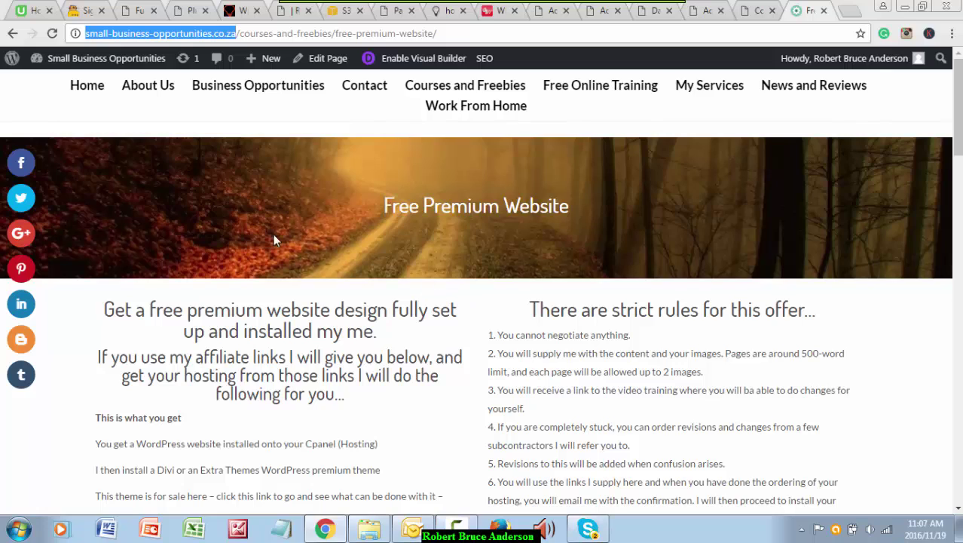
left_click(443, 33)
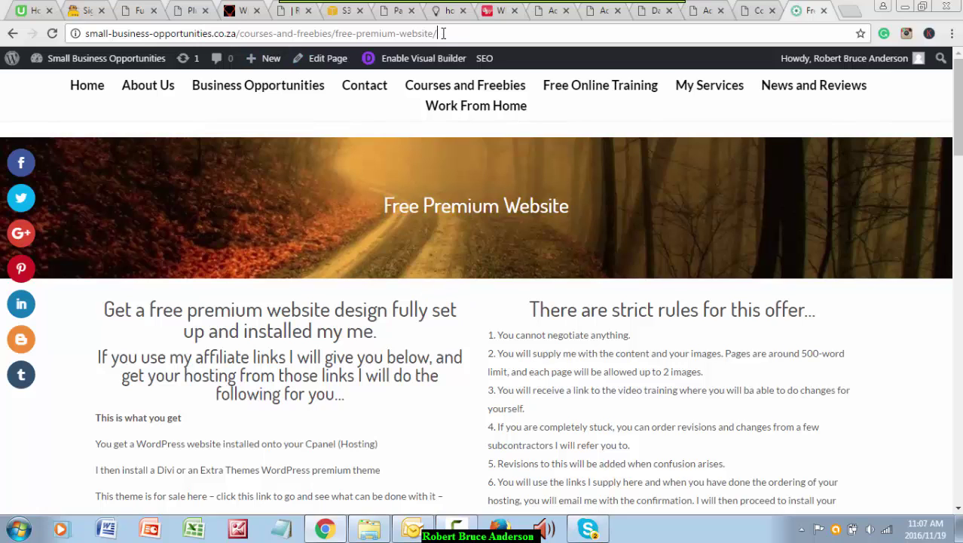
left_click_drag(443, 33, 239, 37)
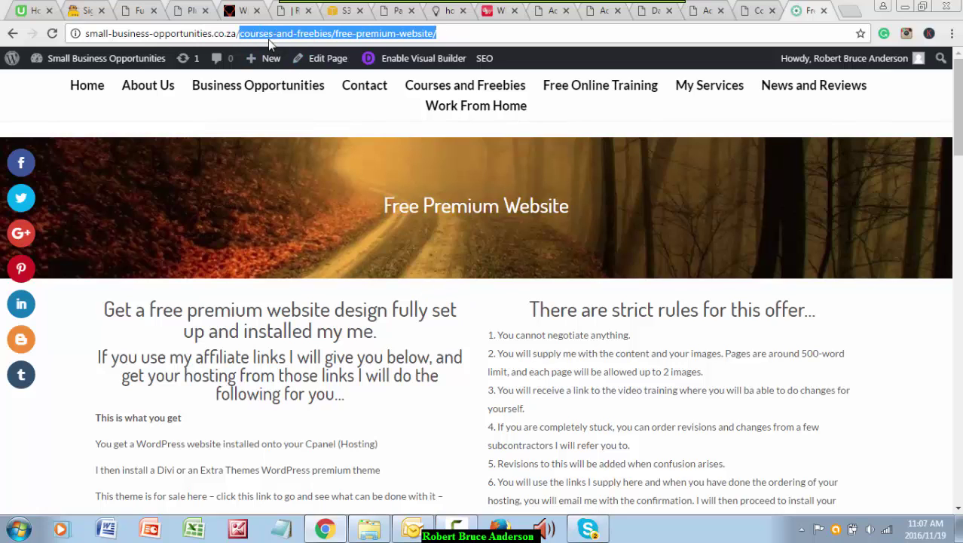
mouse_move(496, 89)
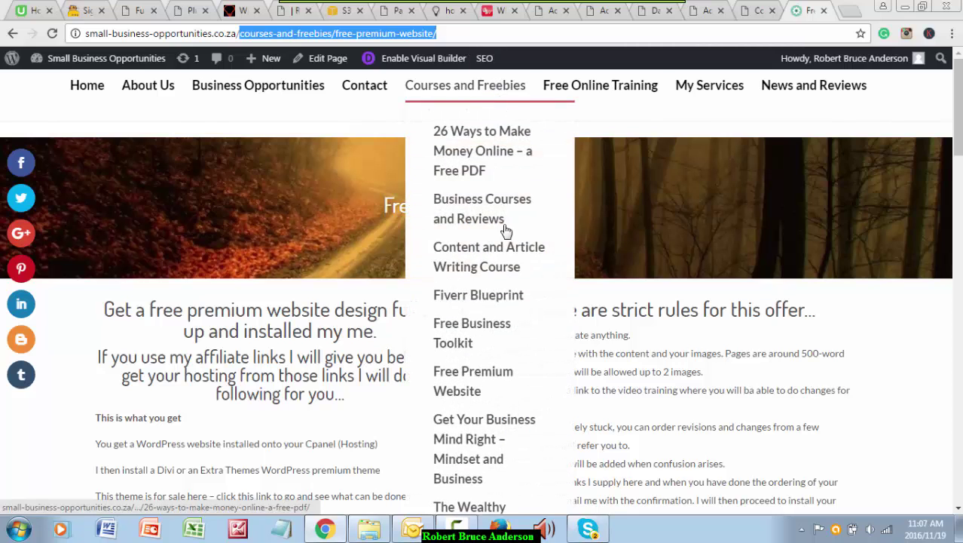
left_click(893, 383)
Step: Review the free website offer's inclusions, theme link and hosting links on the Free Premium Website page
scroll(892, 381, "down", 2)
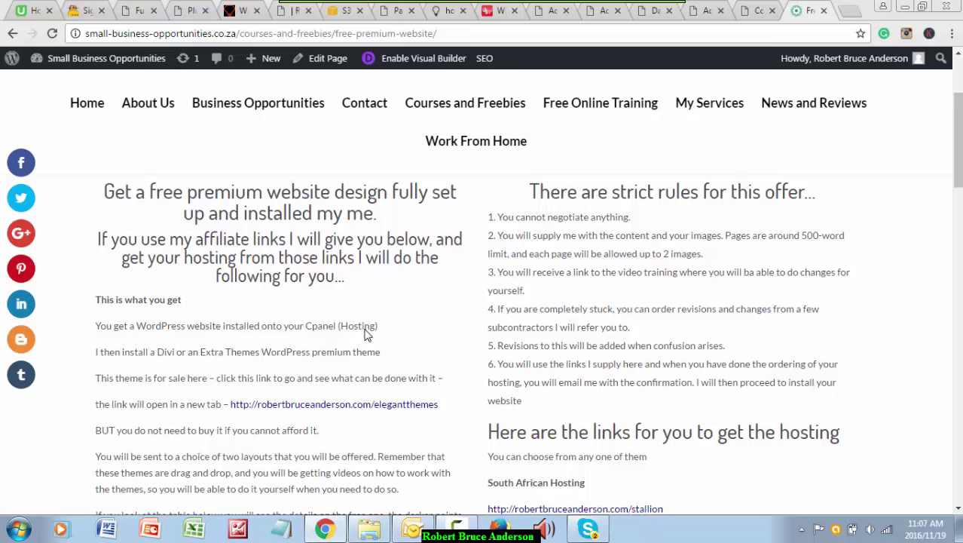
scroll(366, 333, "down", 5)
scroll(527, 324, "up", 2)
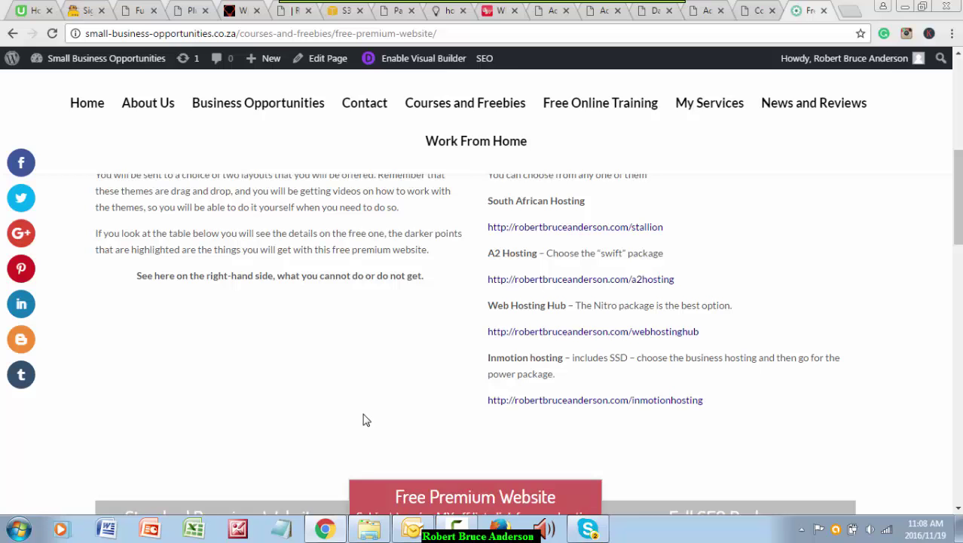
scroll(365, 420, "up", 1)
scroll(365, 420, "up", 1)
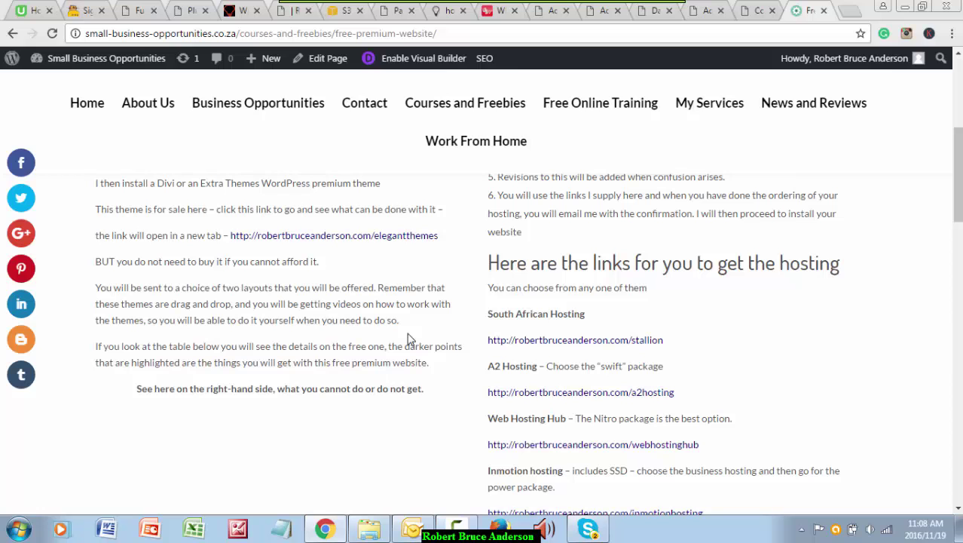
Step: Show the Farmers Market Contact page's banner again and return to the Free Premium Website page
left_click(760, 12)
scroll(227, 171, "up", 4)
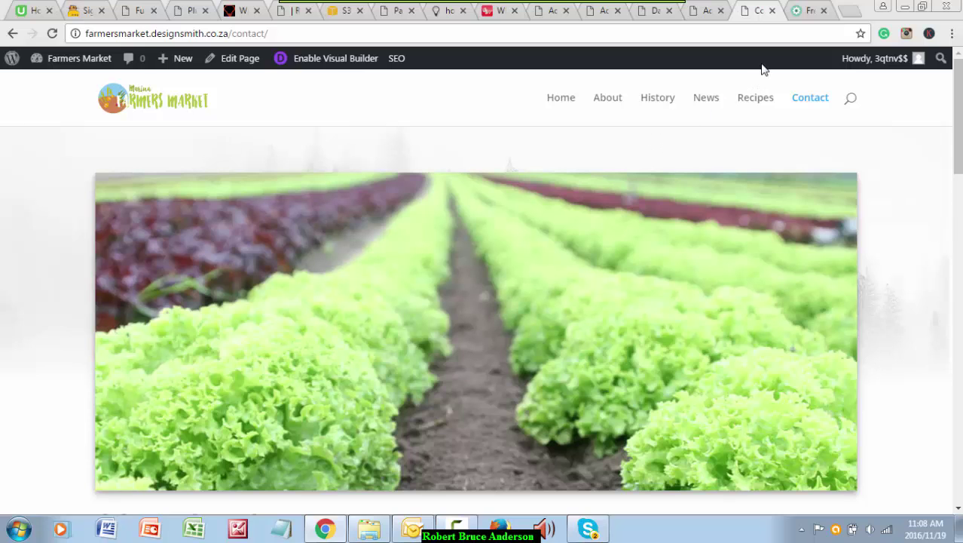
left_click(808, 13)
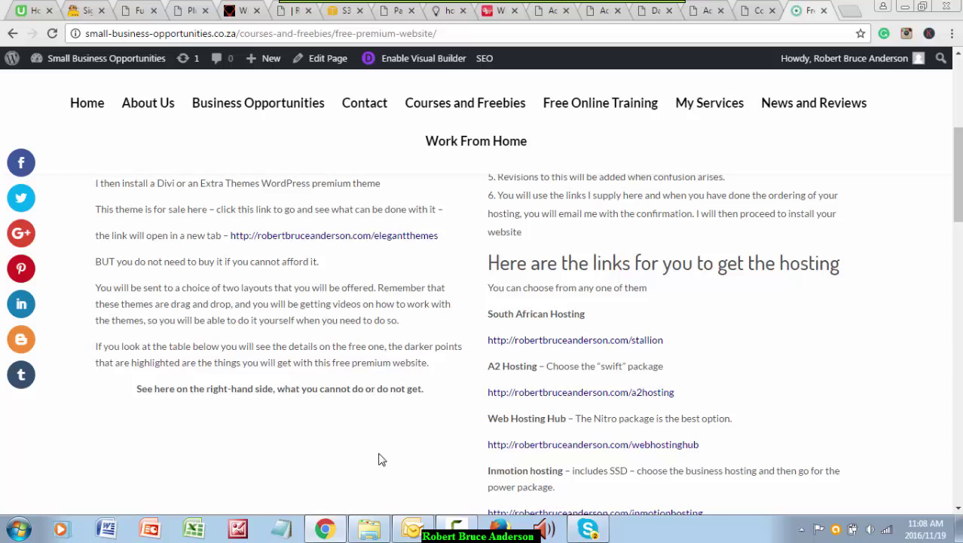
Step: Examine the offer's "This is what you get" text alongside its rules and hosting links, ending at the page banner
scroll(381, 459, "up", 1)
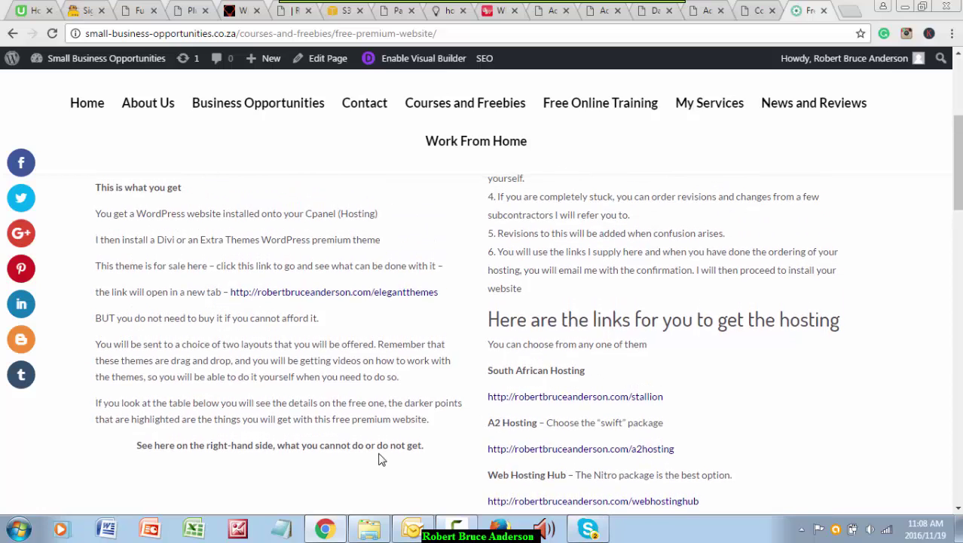
scroll(380, 459, "up", 3)
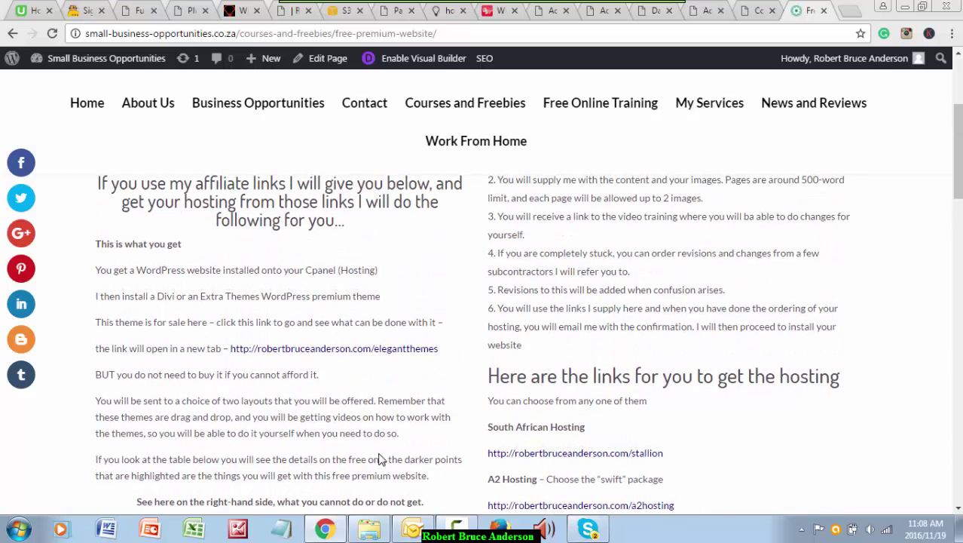
scroll(380, 454, "down", 2)
scroll(381, 454, "down", 2)
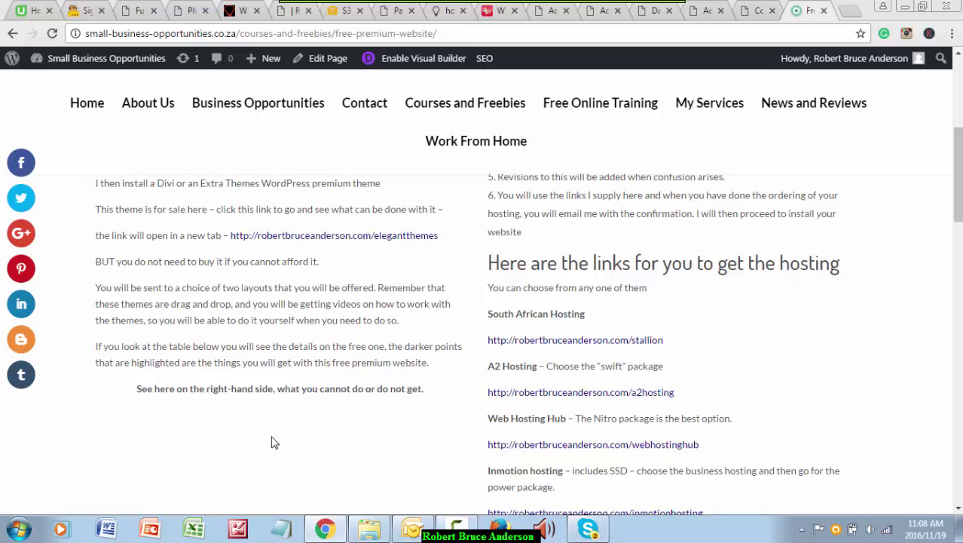
scroll(274, 442, "up", 4)
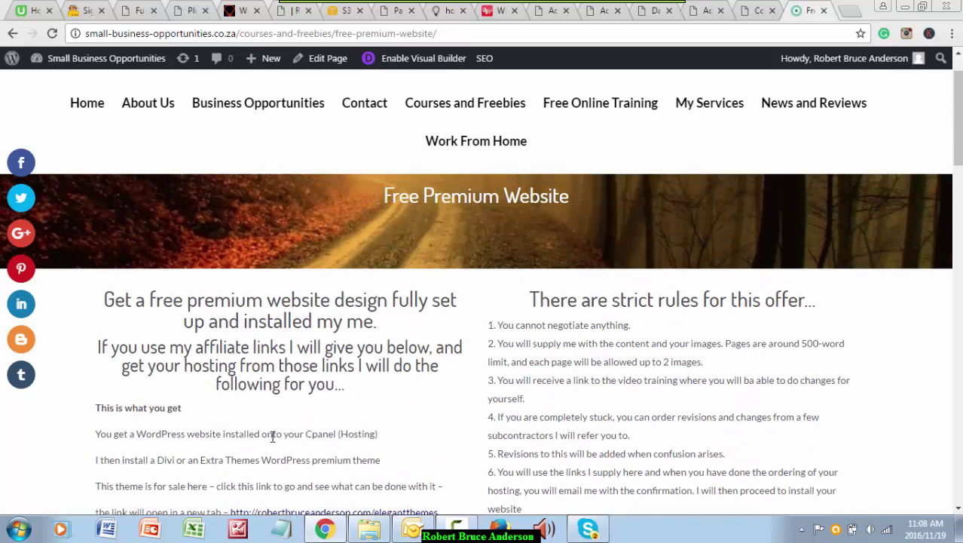
scroll(273, 437, "down", 2)
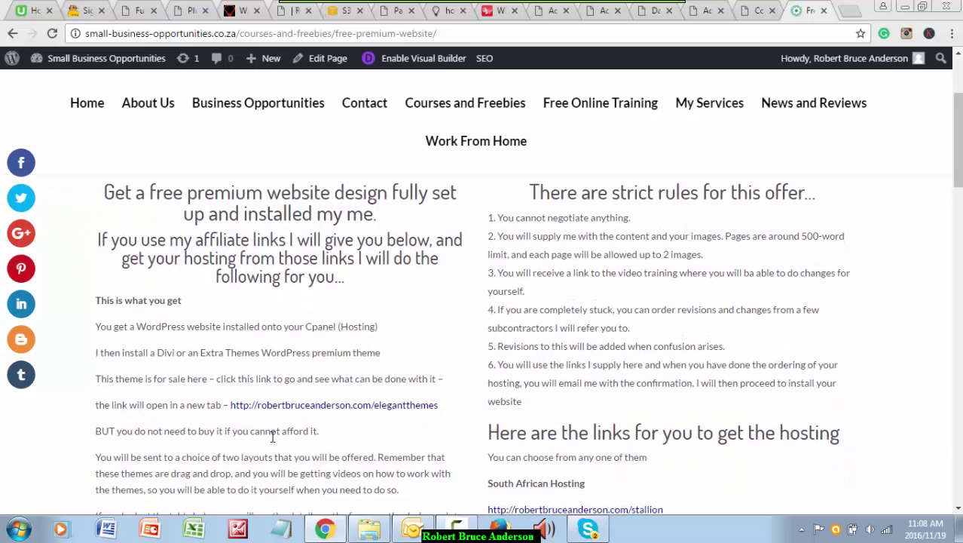
scroll(273, 438, "down", 4)
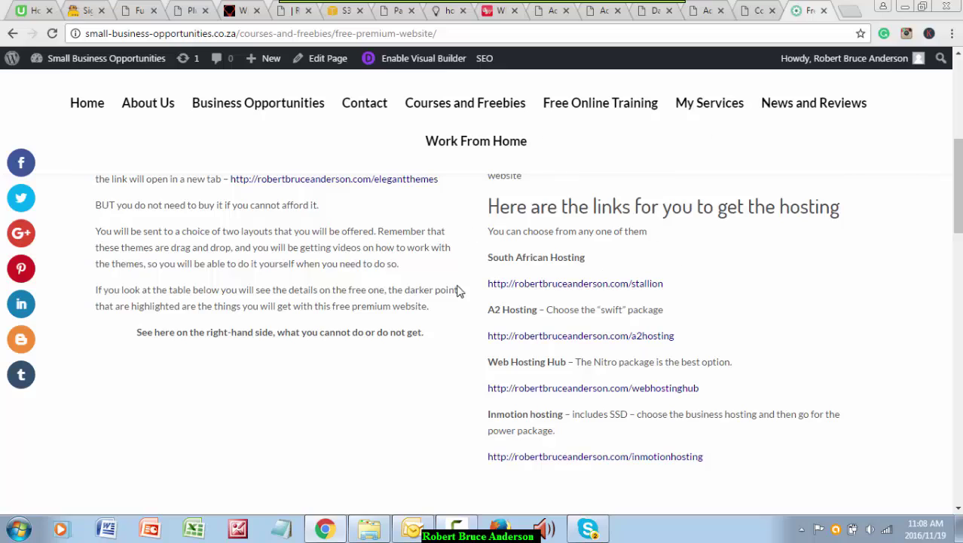
scroll(472, 314, "up", 2)
scroll(471, 314, "up", 3)
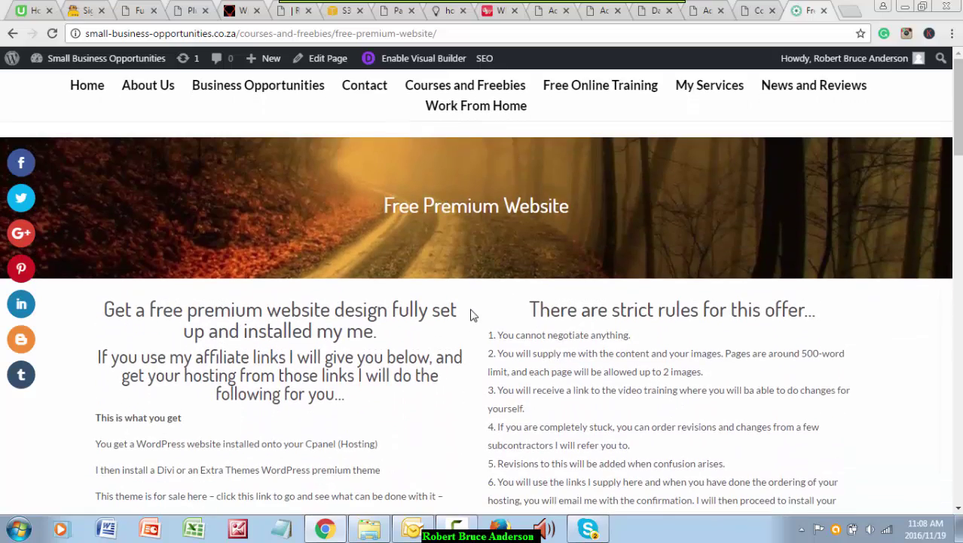
Step: Highlight the rule "You cannot negotiate anything." in the strict rules list and clear the selection
scroll(471, 315, "down", 1)
scroll(470, 315, "down", 1)
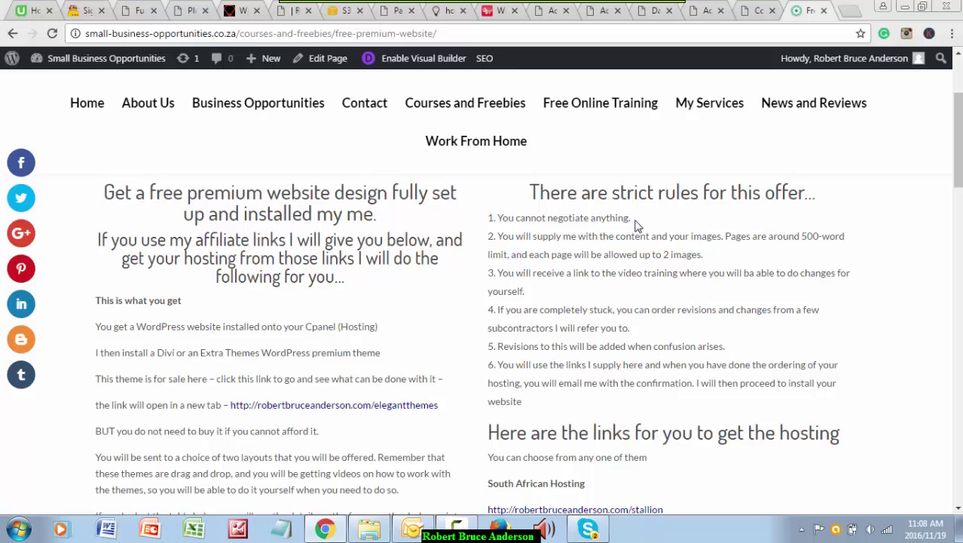
left_click_drag(628, 219, 497, 219)
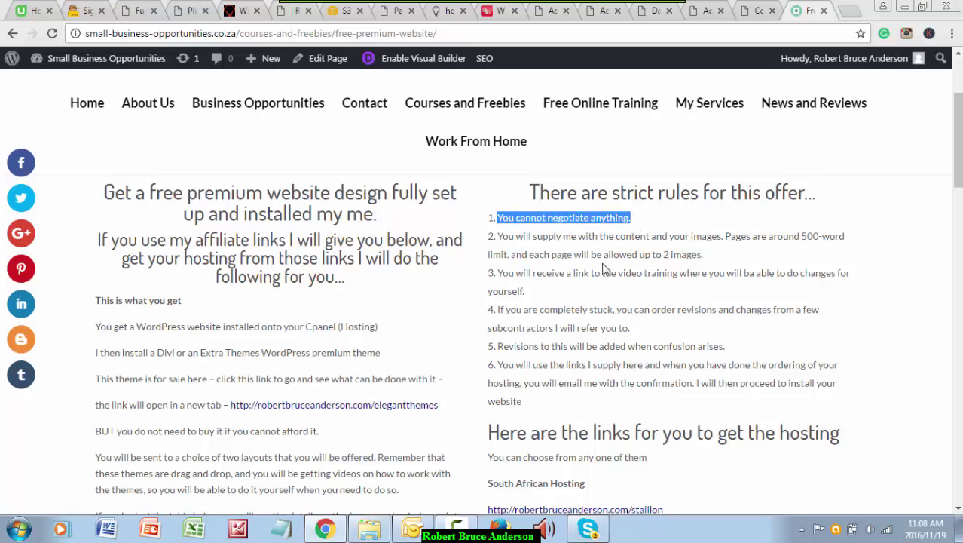
left_click(736, 263)
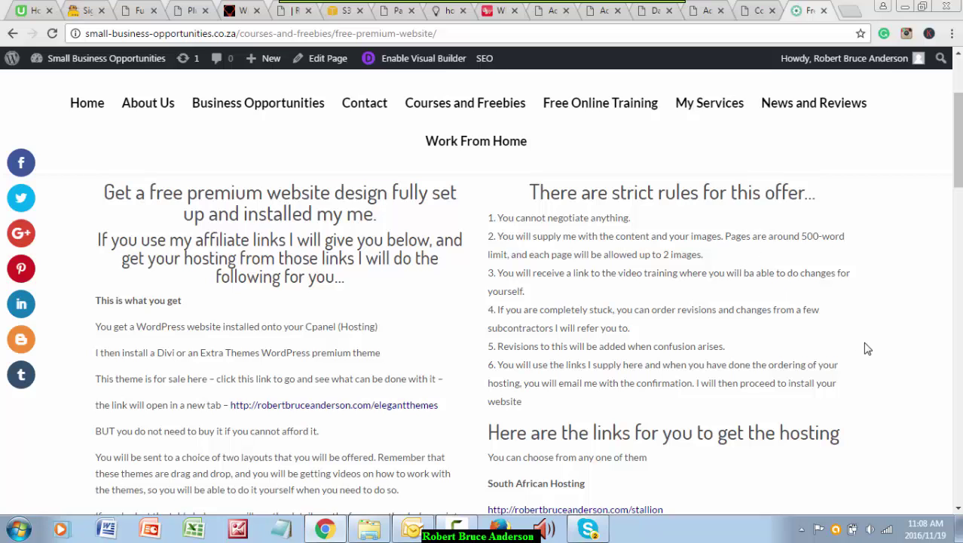
Step: Go over the hosting provider links and the rule about ordering hosting through the supplied links
scroll(860, 350, "down", 3)
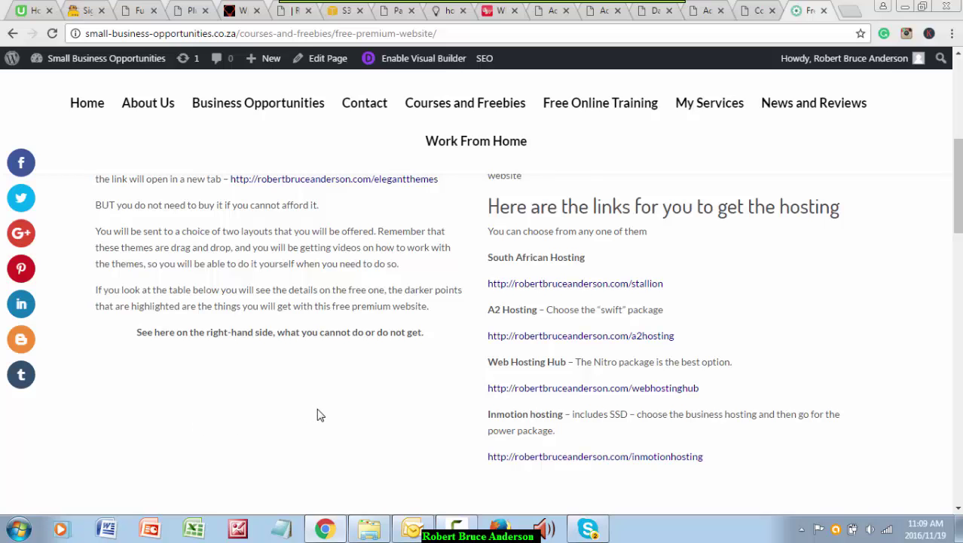
scroll(318, 415, "up", 3)
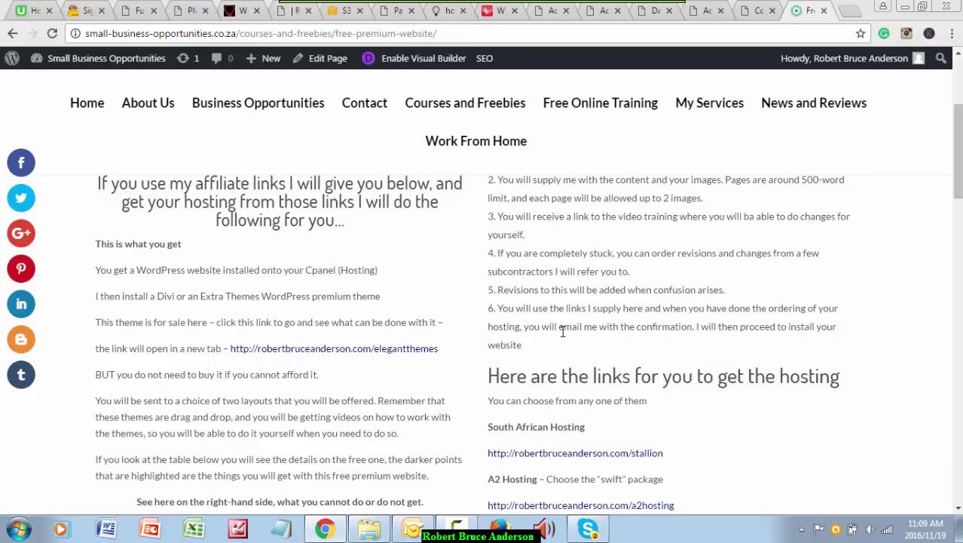
scroll(565, 338, "down", 5)
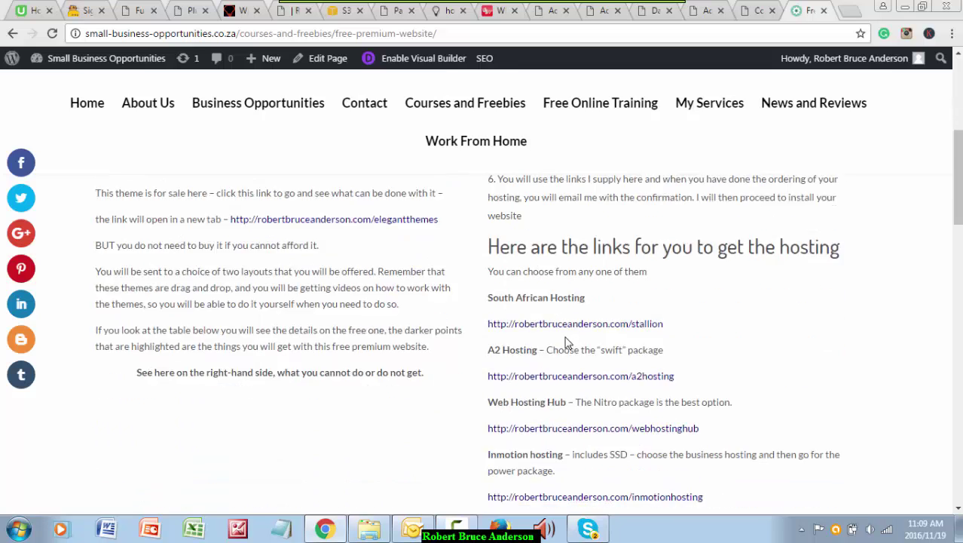
Step: Compare the features of the Standard Premium Website, Free Premium Website and Full SEO Package in the pricing table
scroll(567, 341, "down", 3)
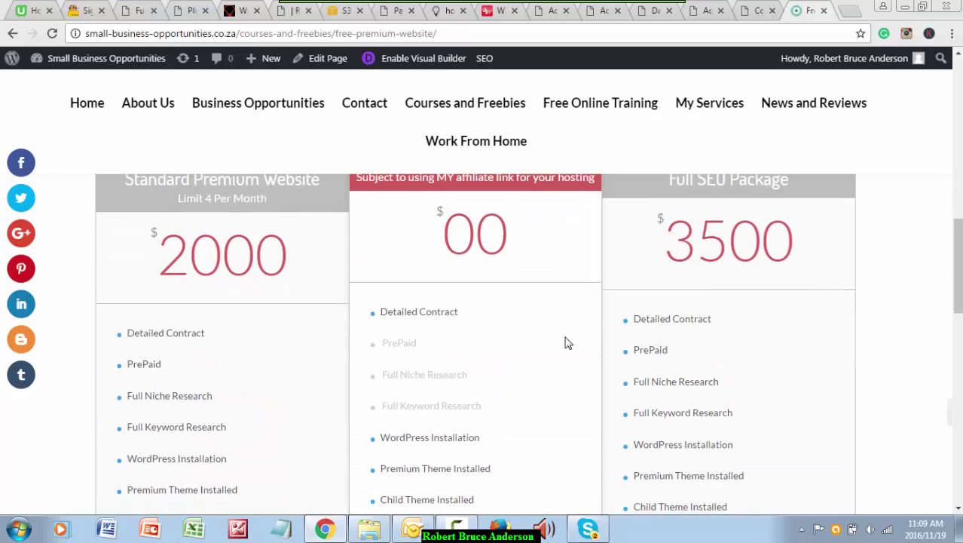
scroll(565, 340, "up", 1)
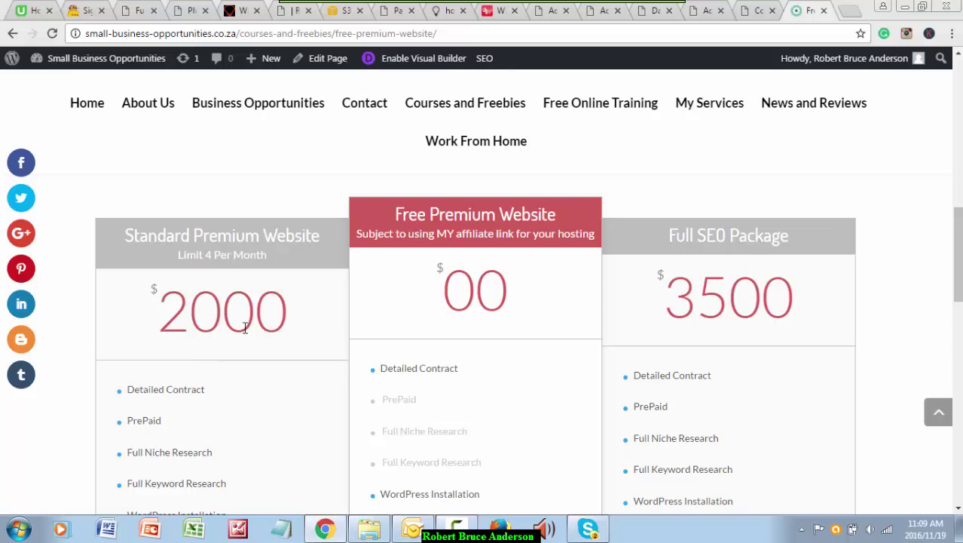
scroll(183, 365, "down", 3)
scroll(183, 365, "down", 4)
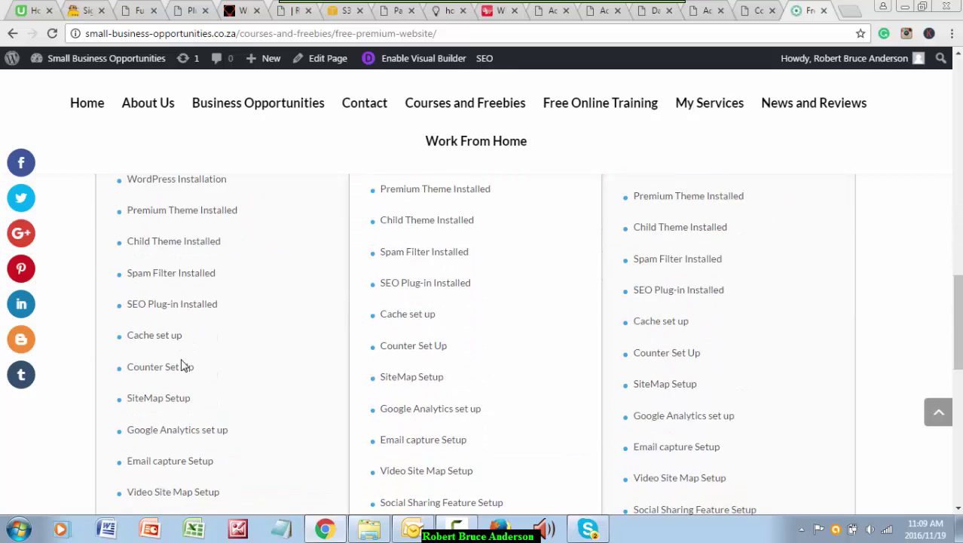
scroll(183, 365, "down", 3)
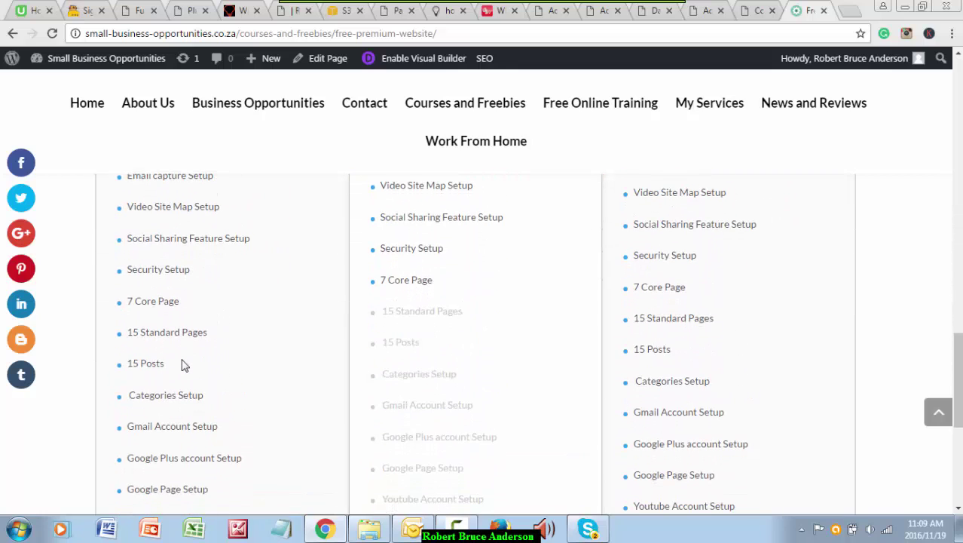
scroll(183, 365, "down", 4)
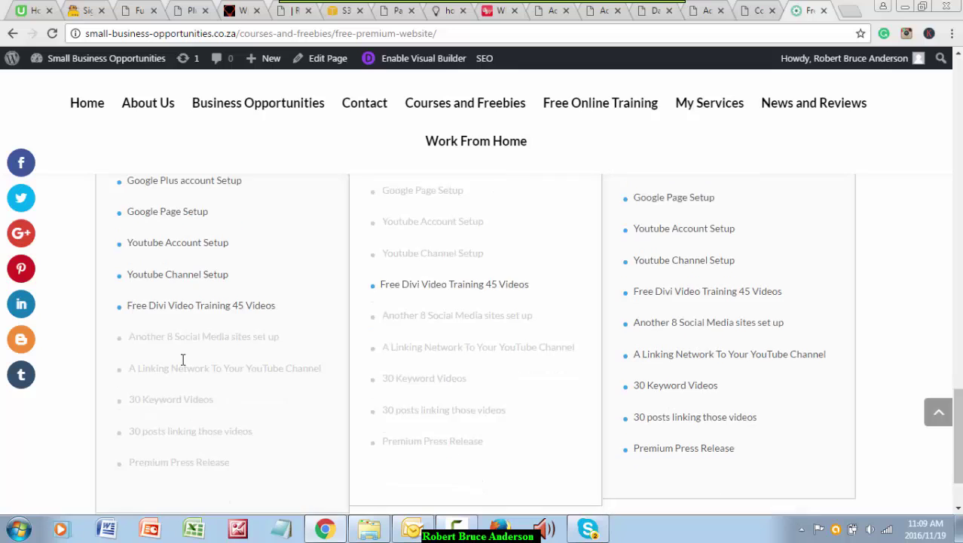
Step: Review the package features and prices in the pricing table, plus the offer's rules and hosting links
scroll(183, 359, "down", 1)
scroll(185, 359, "up", 5)
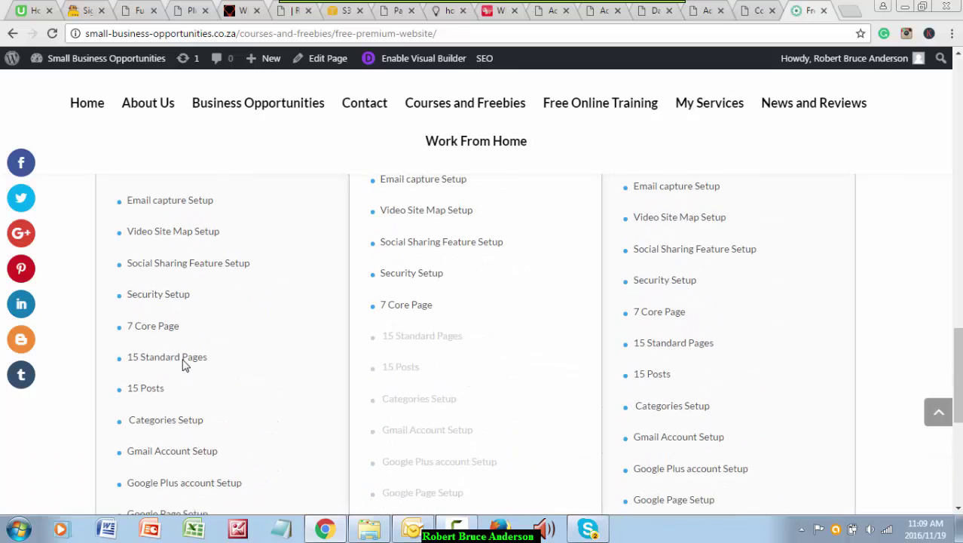
scroll(183, 363, "up", 7)
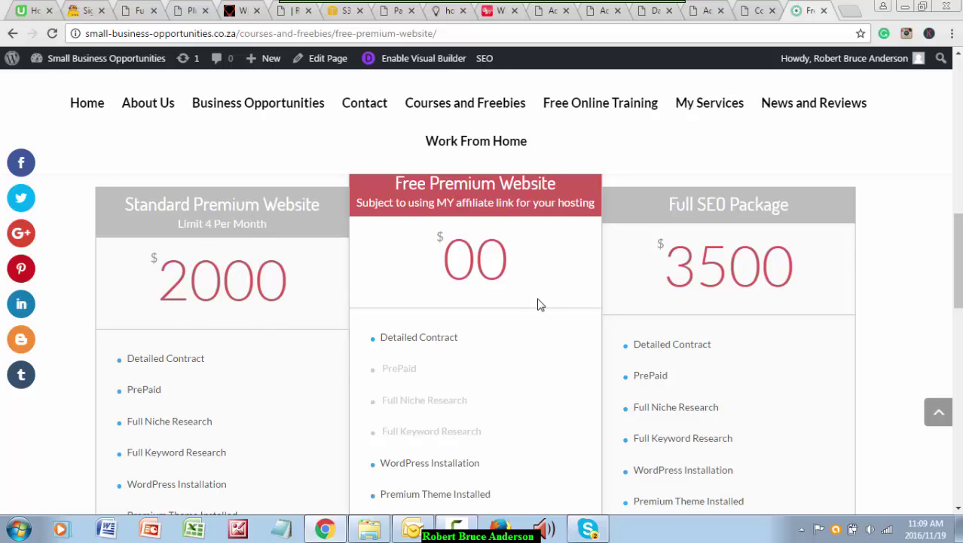
scroll(538, 303, "up", 10)
scroll(539, 305, "down", 1)
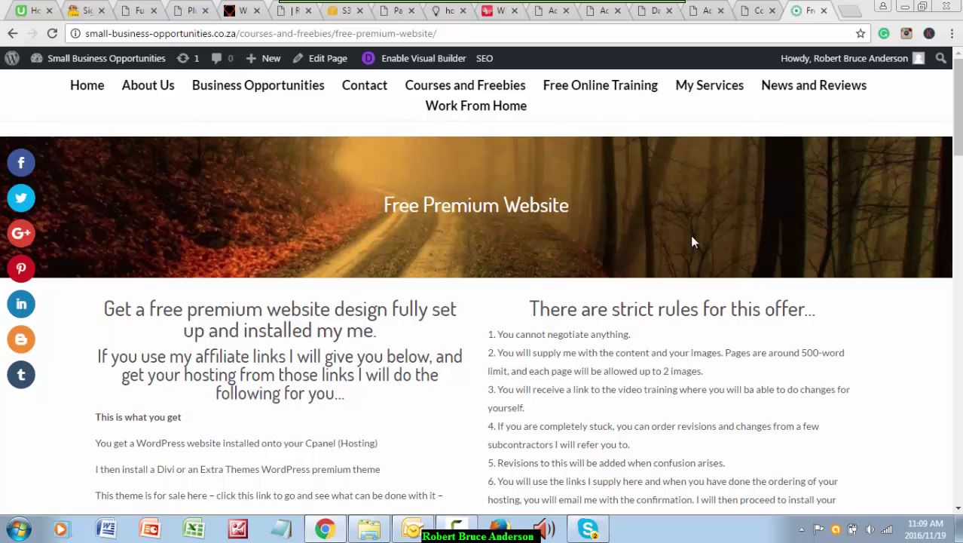
scroll(604, 294, "down", 2)
scroll(548, 340, "down", 2)
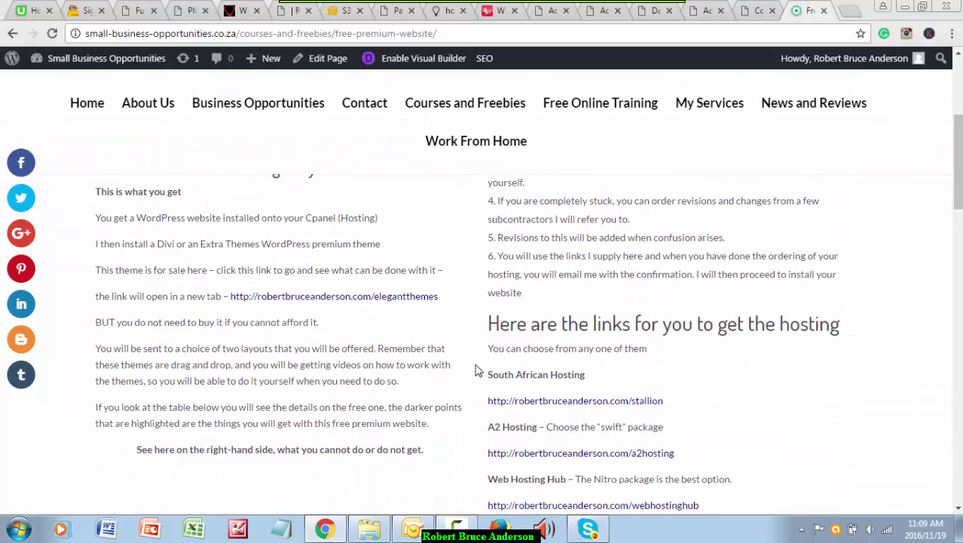
scroll(477, 368, "up", 4)
Step: Switch back to the Marina Farmers Market site and open its Home page
left_click(754, 13)
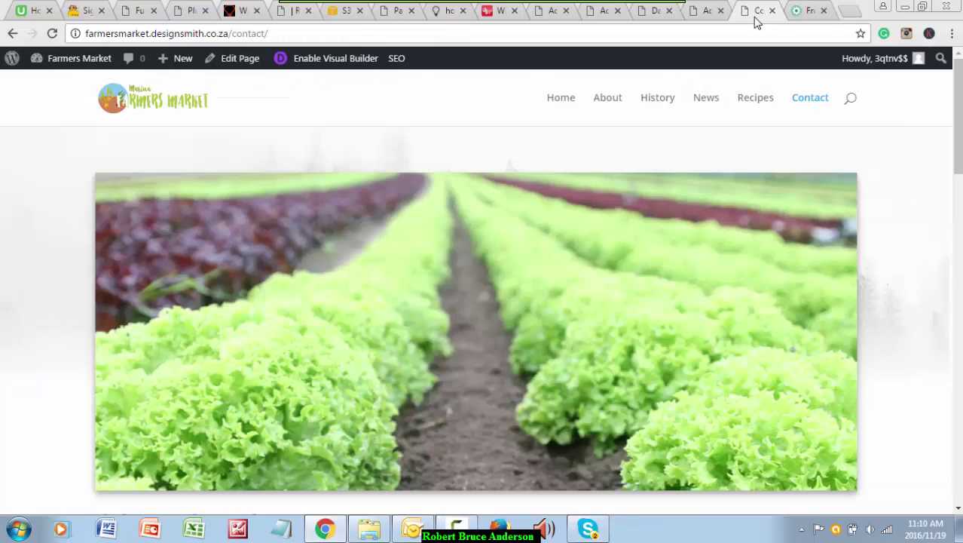
left_click(558, 101)
scroll(528, 362, "down", 1)
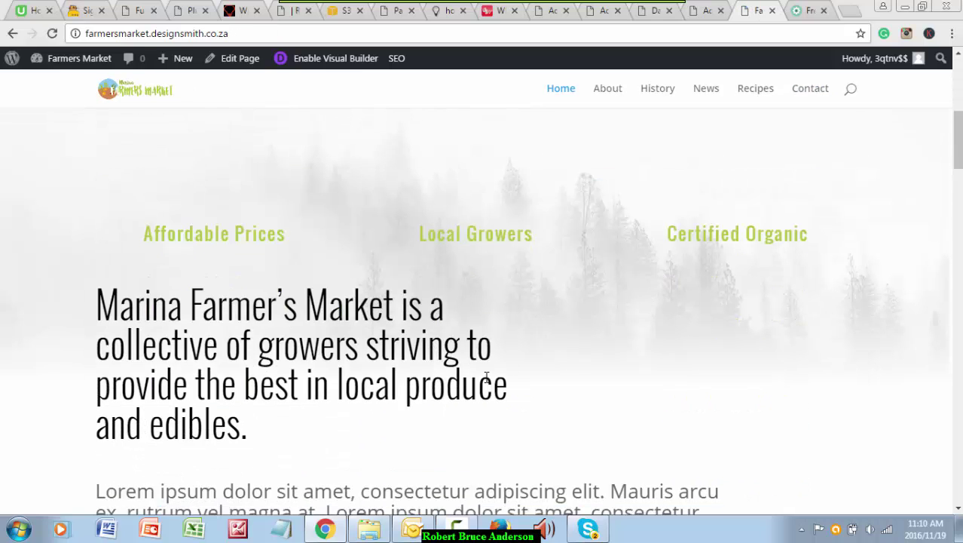
scroll(486, 377, "down", 5)
scroll(492, 375, "up", 8)
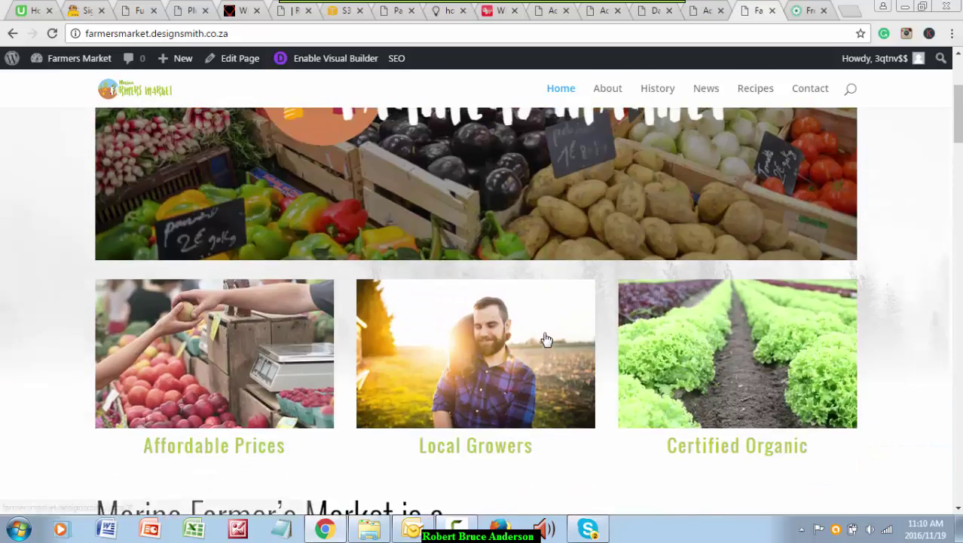
scroll(547, 340, "up", 3)
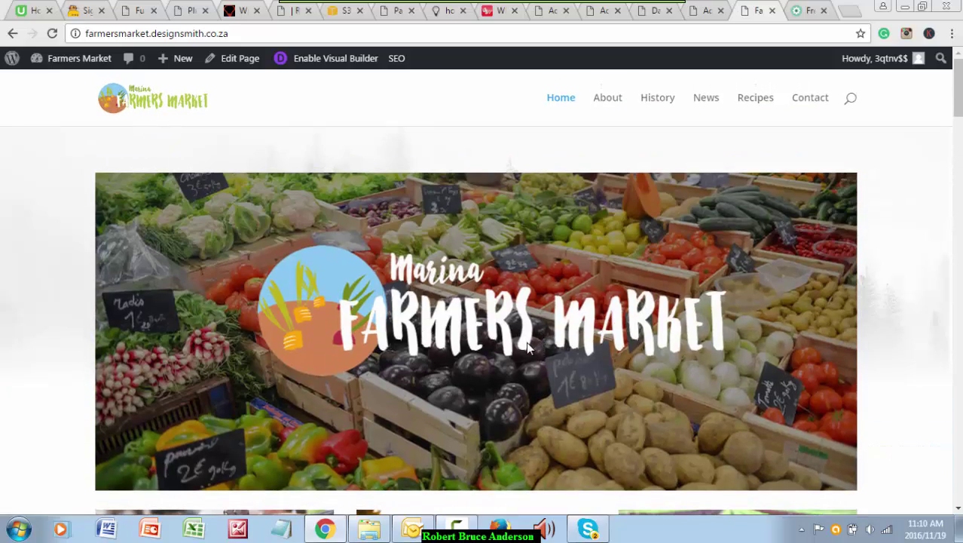
Step: Examine the Home page's About Us, Visit Us and Connect blurbs and the Local Sustainability section
scroll(526, 341, "down", 10)
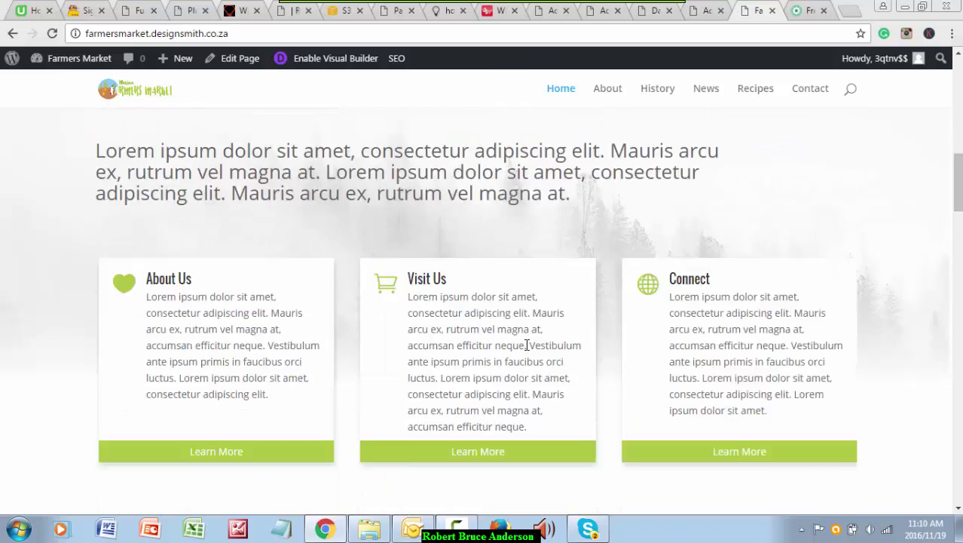
scroll(527, 345, "down", 3)
scroll(447, 349, "down", 2)
scroll(447, 346, "up", 3)
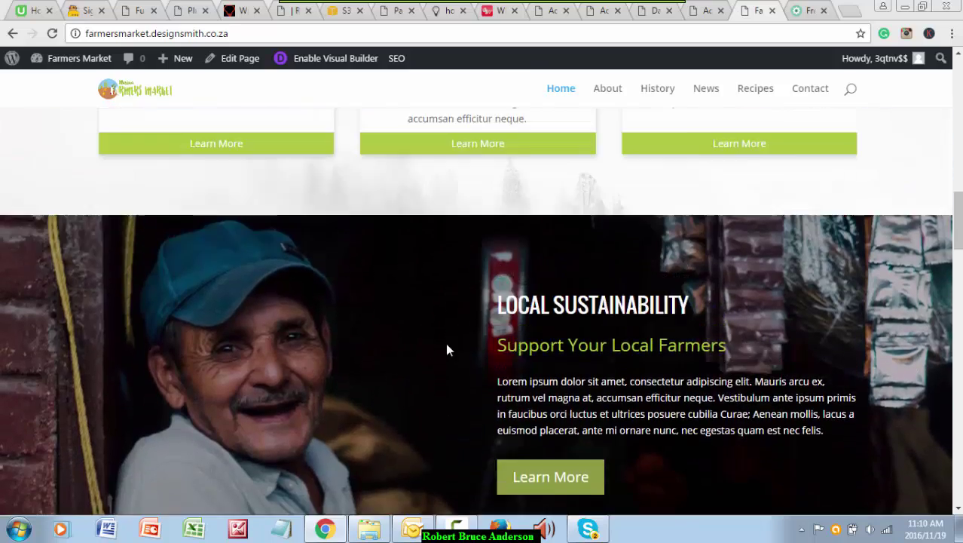
scroll(293, 329, "up", 7)
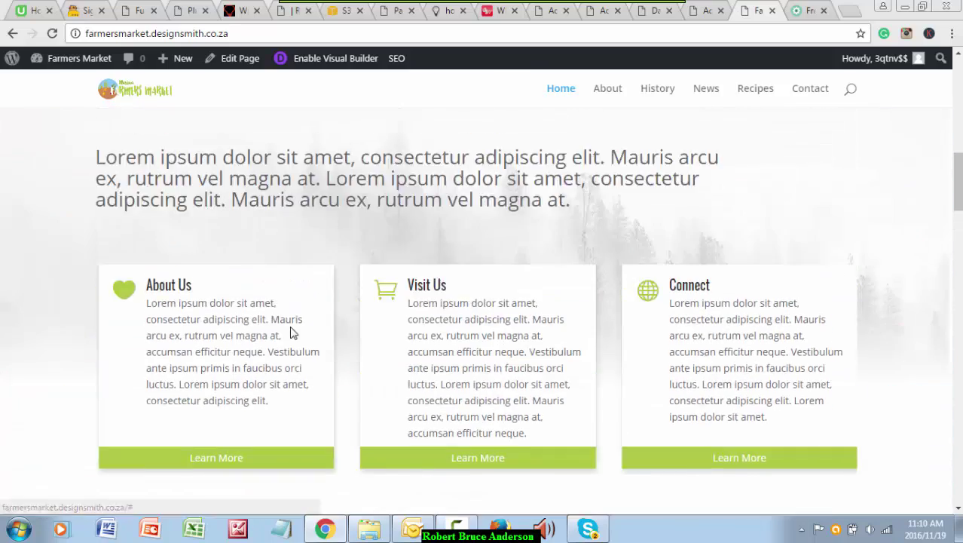
scroll(299, 337, "up", 5)
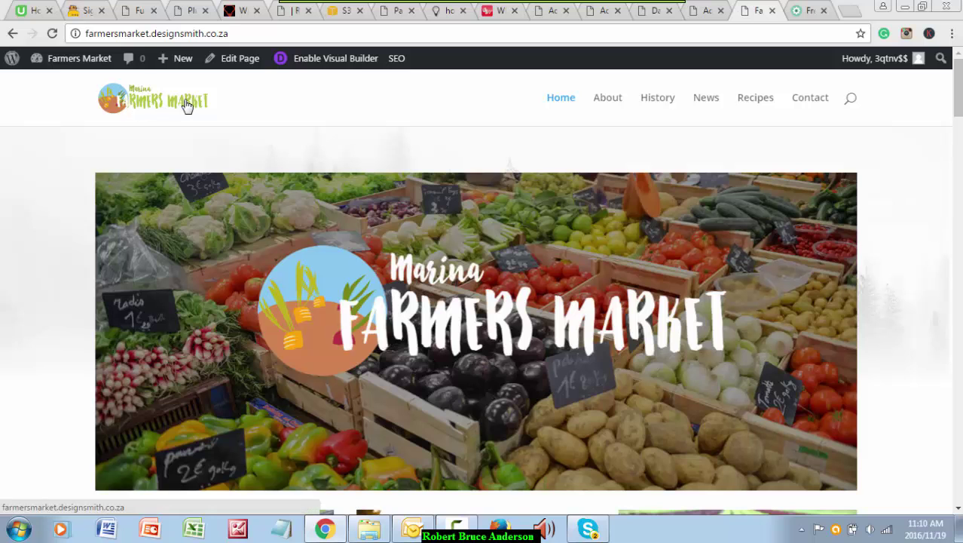
Step: Go over the Home page's layout from the logo and banner through the three image blurbs, intro text and Local Sustainability section
scroll(402, 219, "down", 1)
scroll(402, 218, "down", 6)
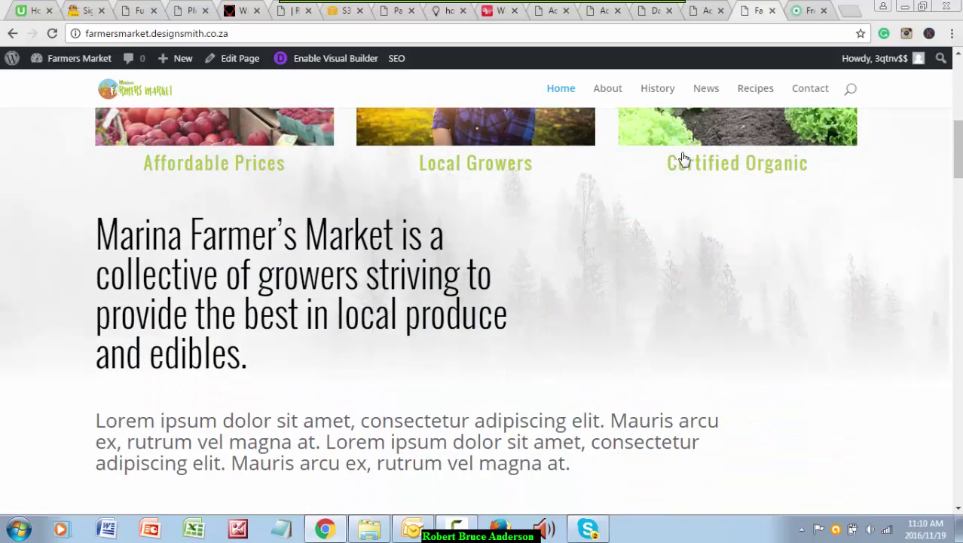
scroll(625, 269, "down", 7)
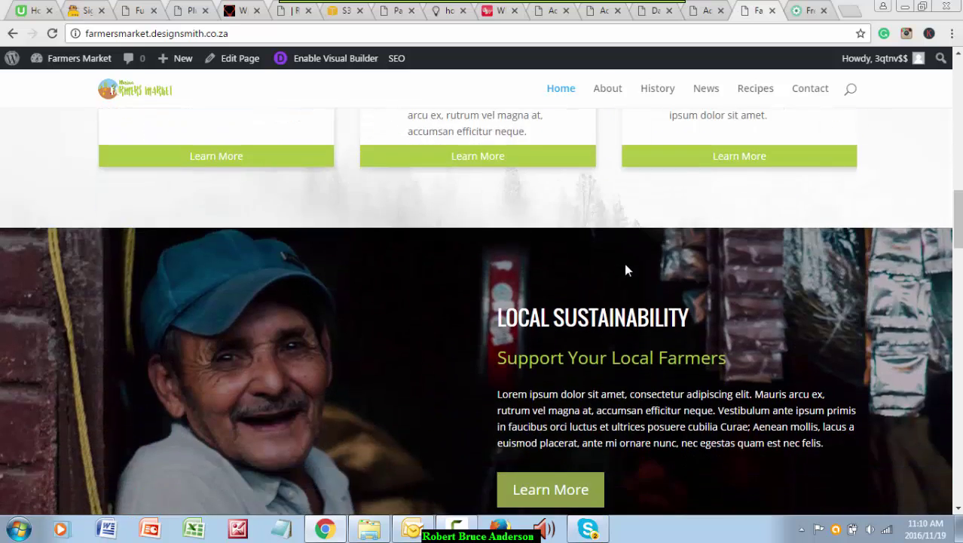
scroll(624, 269, "up", 4)
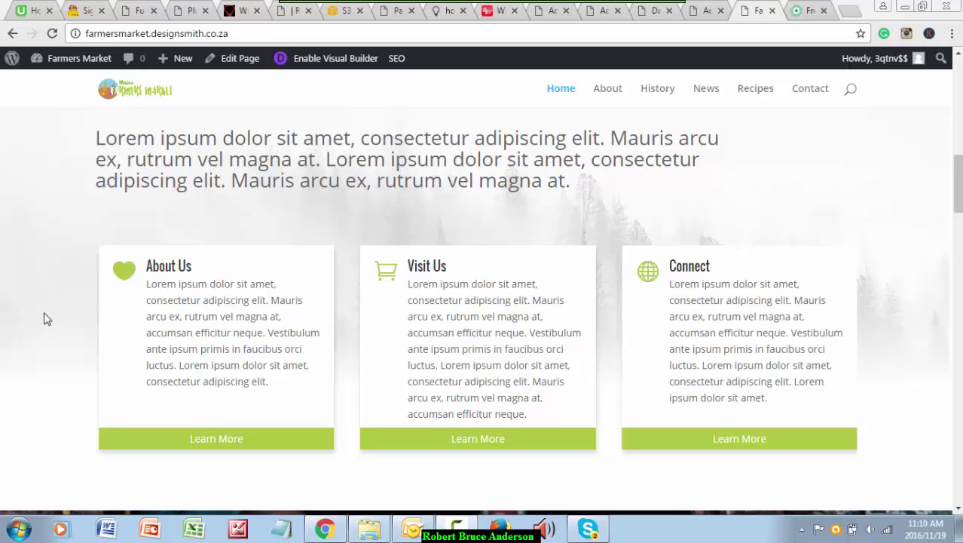
scroll(237, 300, "up", 10)
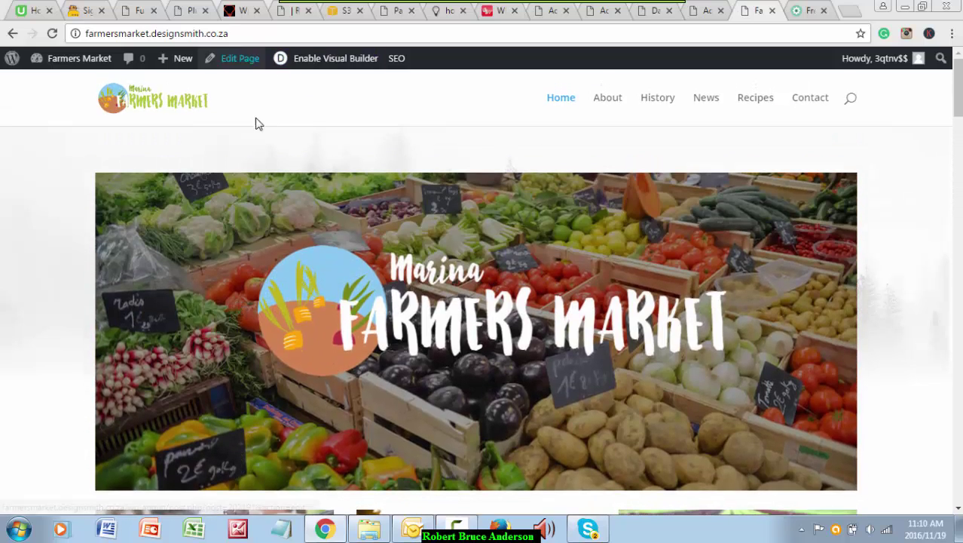
scroll(241, 179, "down", 2)
scroll(235, 258, "down", 3)
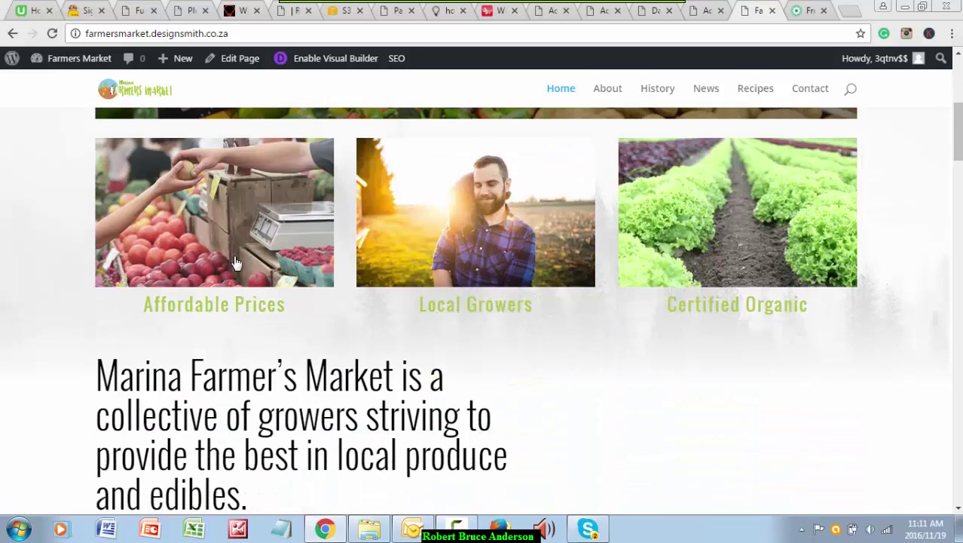
scroll(606, 276, "down", 6)
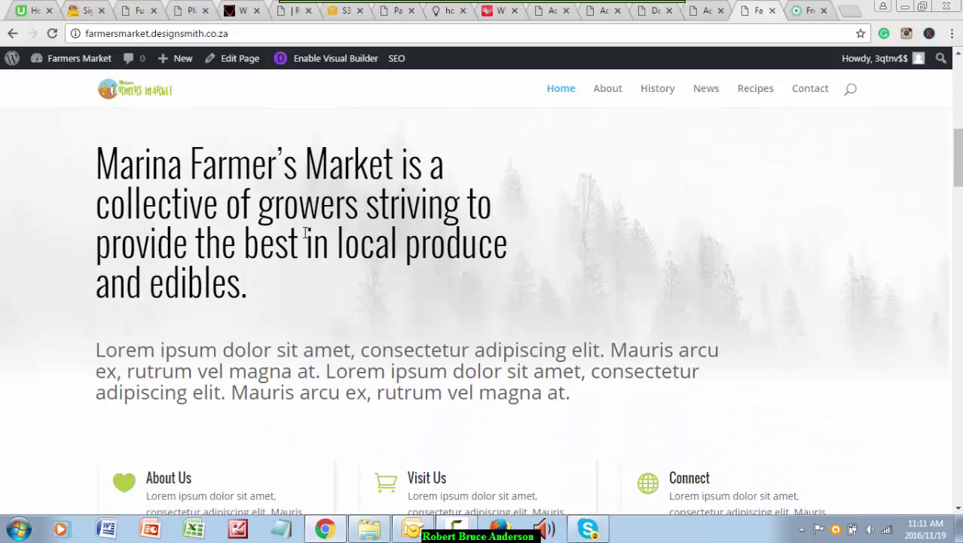
scroll(477, 279, "up", 12)
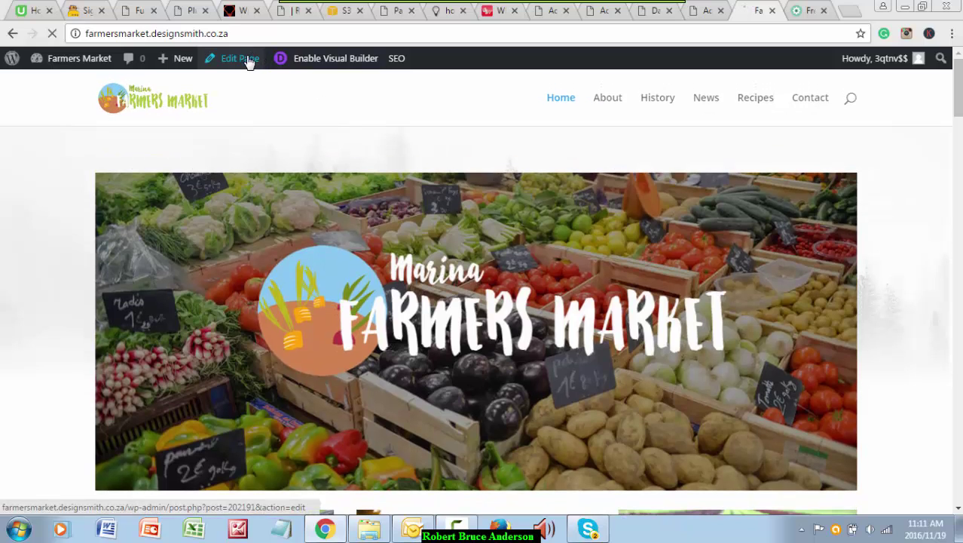
Step: Open the Home page for editing and expand the Main Section in the Divi Builder to inspect its rows and modules
left_click(250, 62)
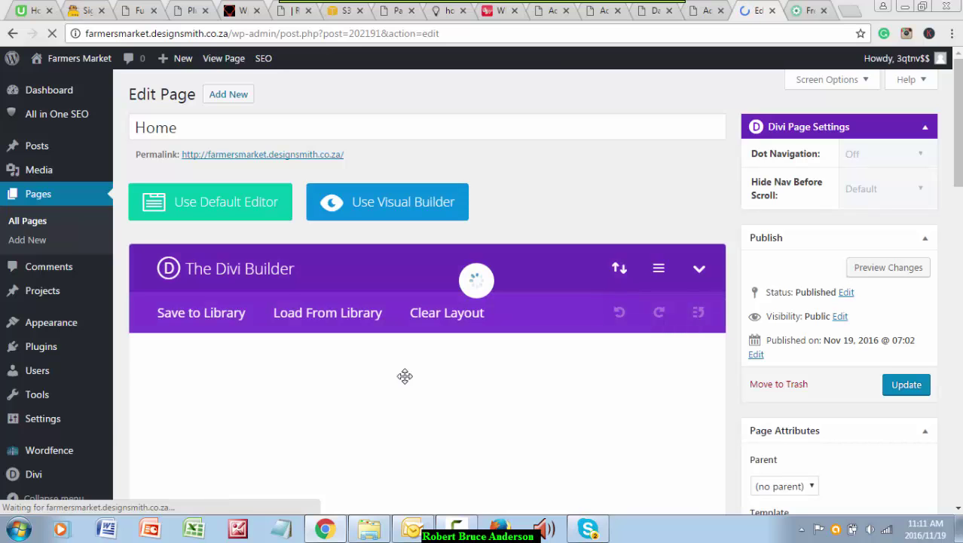
scroll(610, 266, "down", 2)
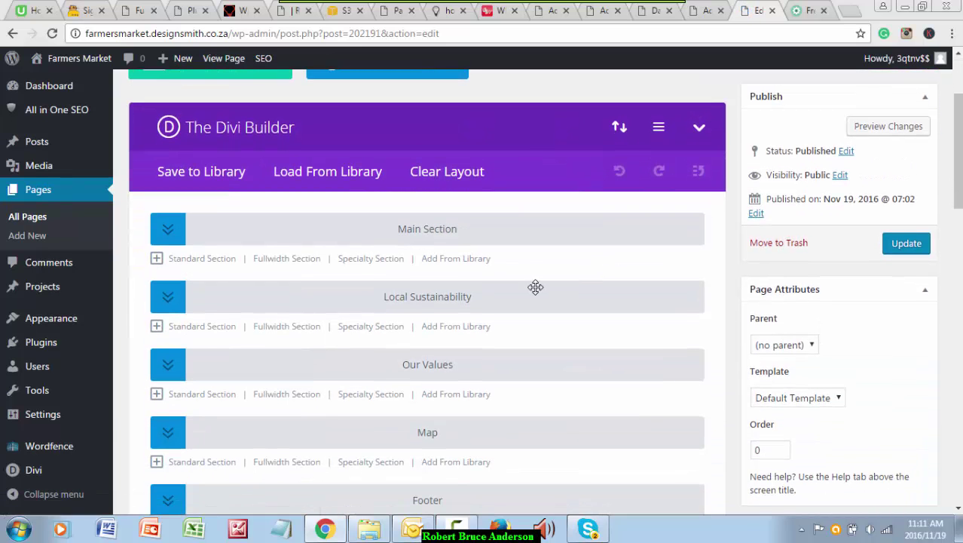
scroll(535, 286, "down", 1)
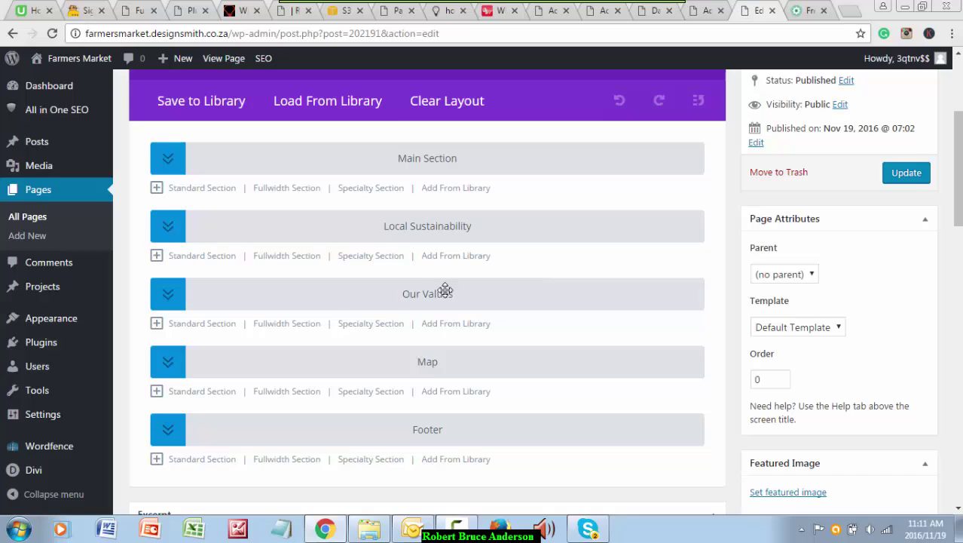
left_click(168, 161)
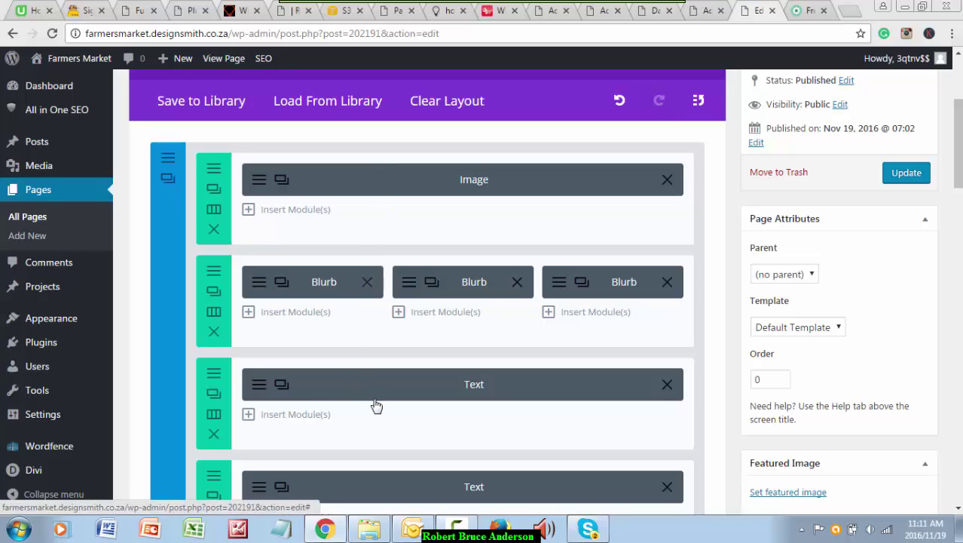
scroll(415, 372, "down", 1)
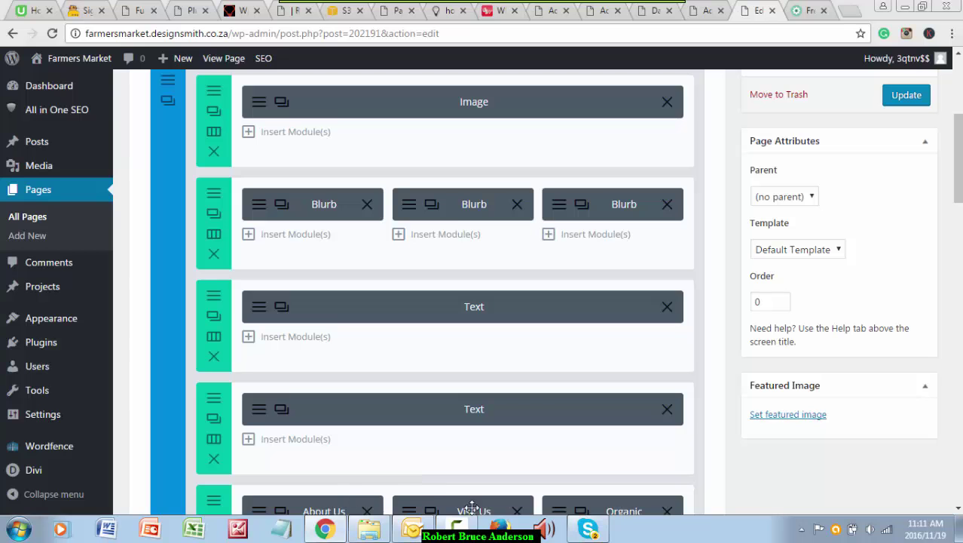
scroll(937, 188, "down", 4)
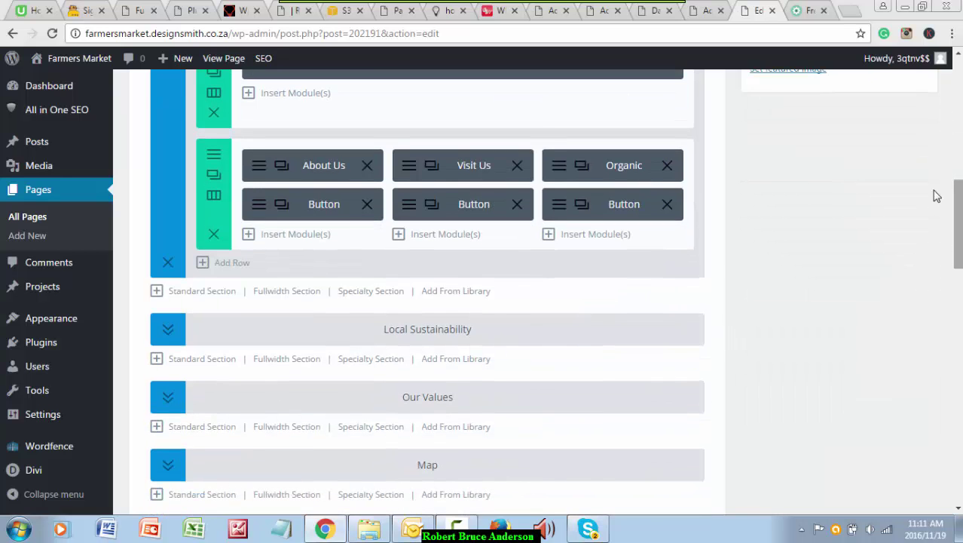
scroll(446, 318, "up", 6)
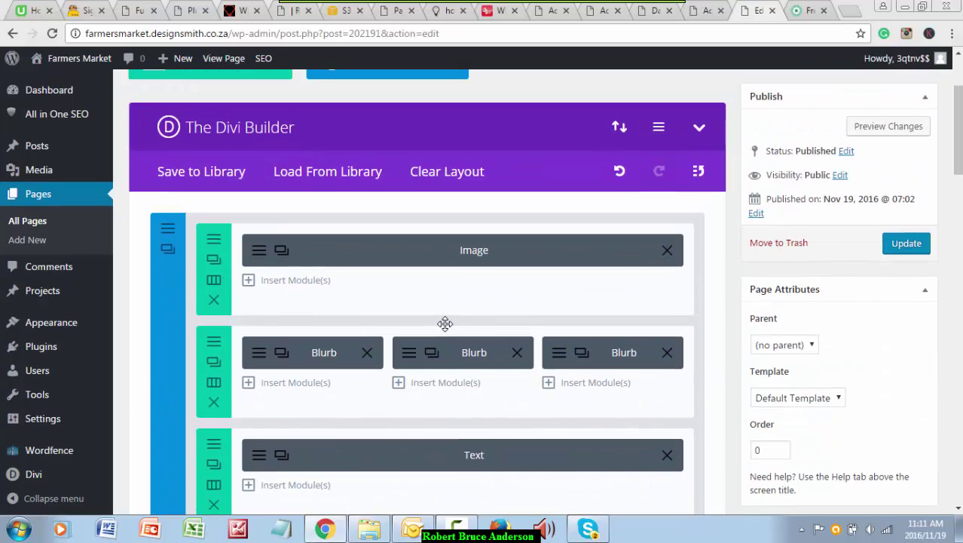
scroll(446, 323, "down", 6)
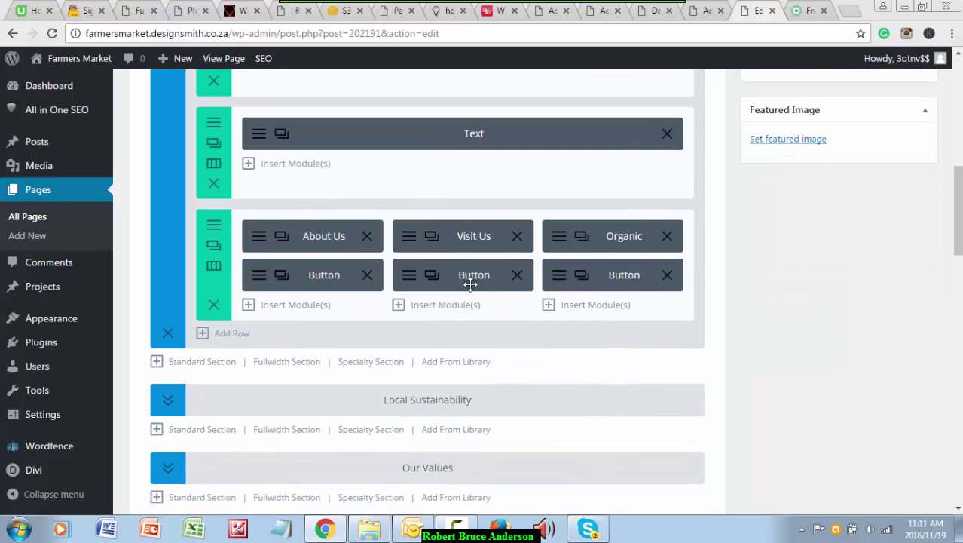
Step: Open the About Us blurb's module settings and review its title, URL, icon and icon color options
left_click(259, 237)
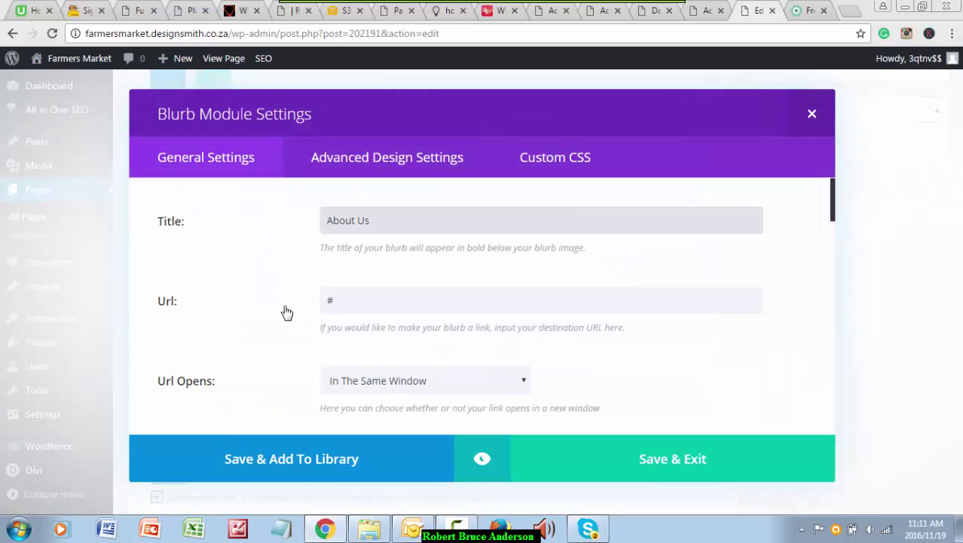
scroll(287, 312, "down", 3)
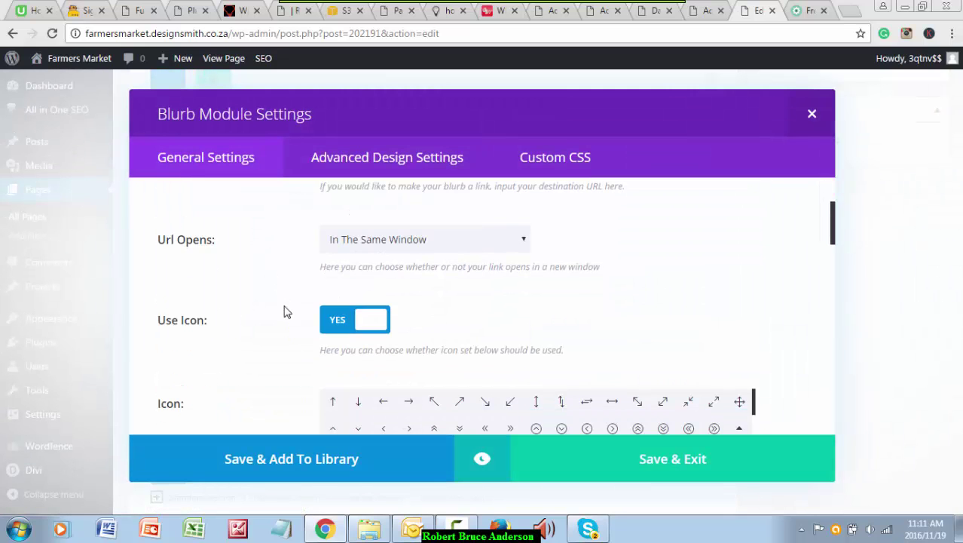
scroll(285, 311, "down", 1)
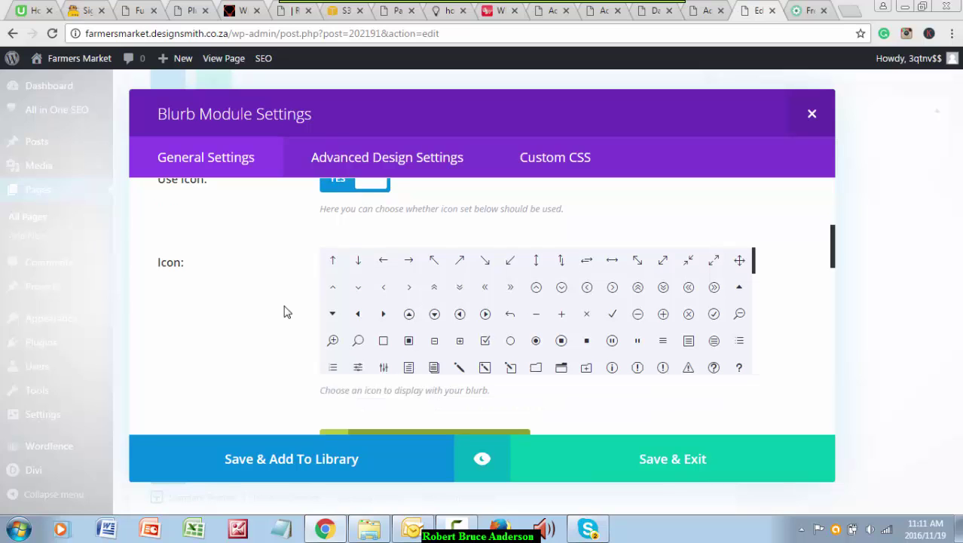
scroll(284, 311, "down", 4)
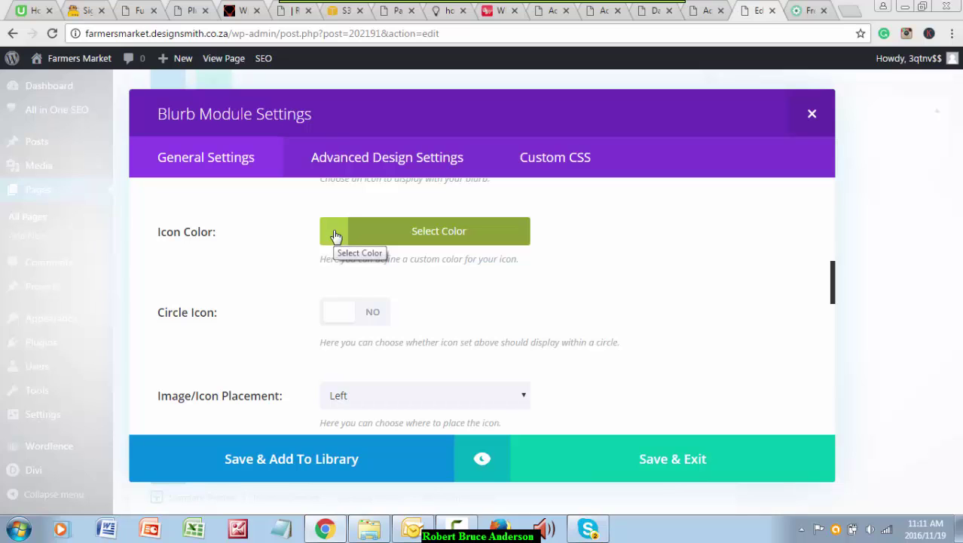
scroll(258, 316, "up", 3)
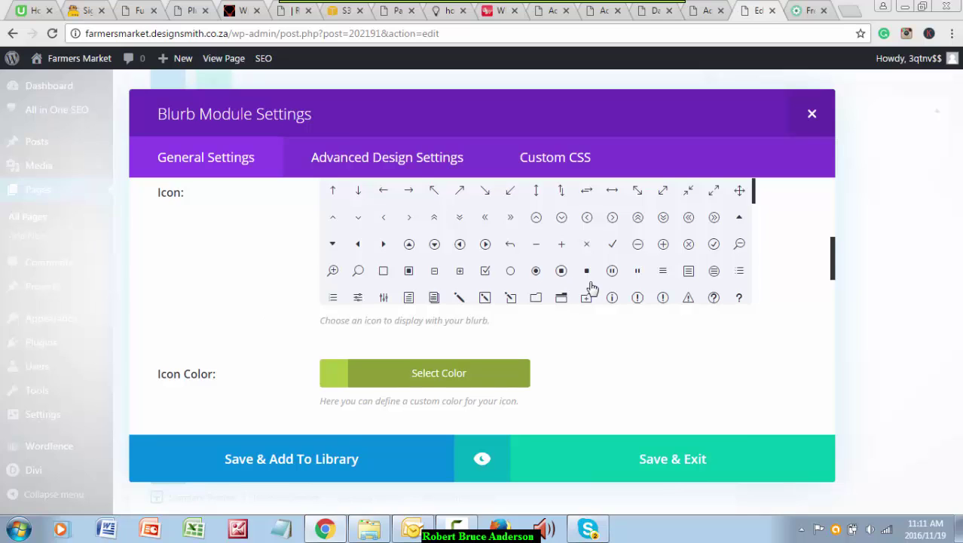
scroll(592, 287, "up", 1)
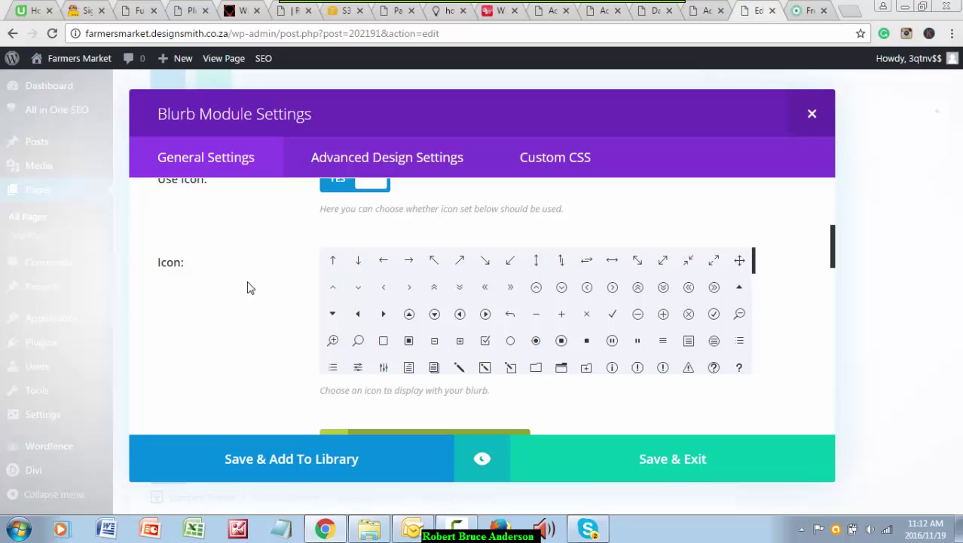
scroll(250, 287, "up", 4)
Step: Open the live Farmers Market site in a new tab, keeping the blurb settings open
mouse_move(81, 65)
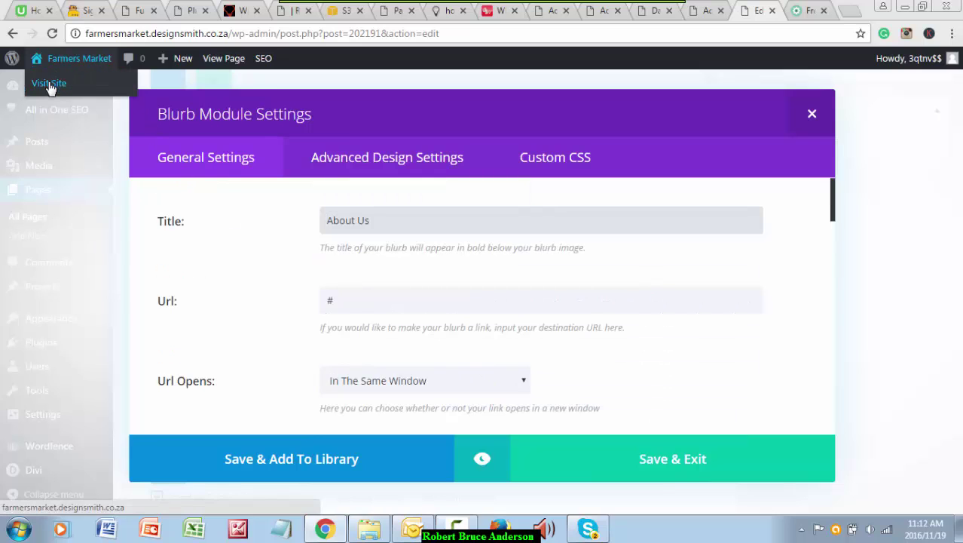
right_click(48, 85)
left_click(73, 93)
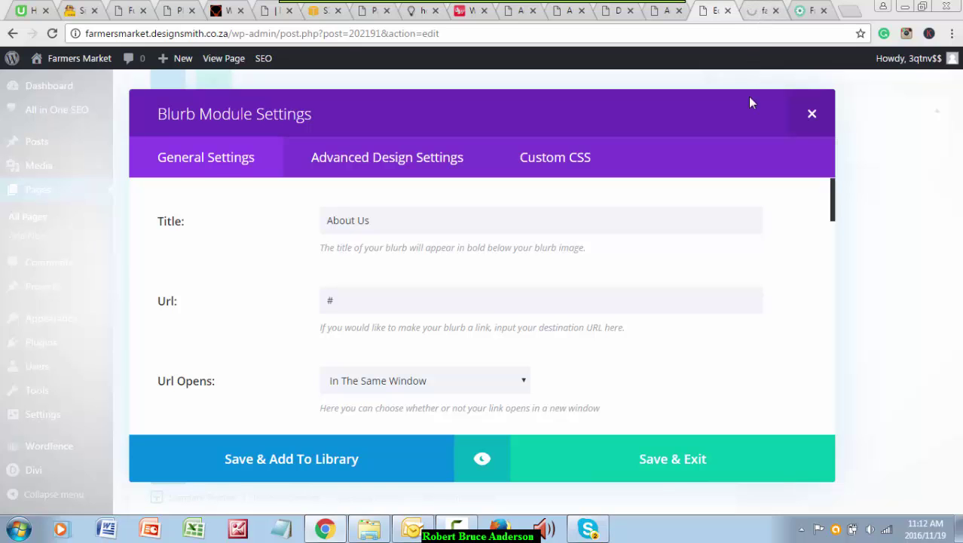
Step: Switch to the live Farmers Market site and examine its row of About Us, Visit Us and Connect blurbs
left_click(758, 11)
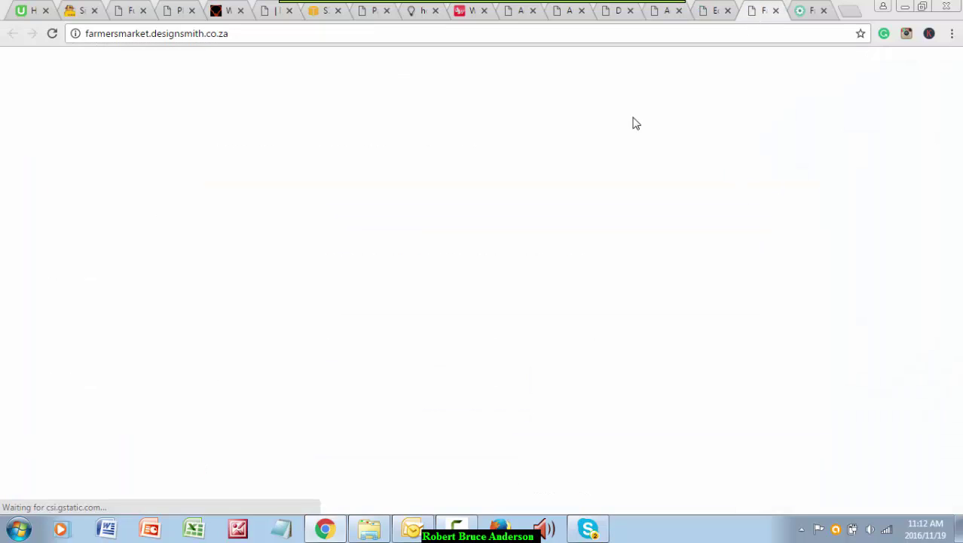
scroll(501, 337, "down", 5)
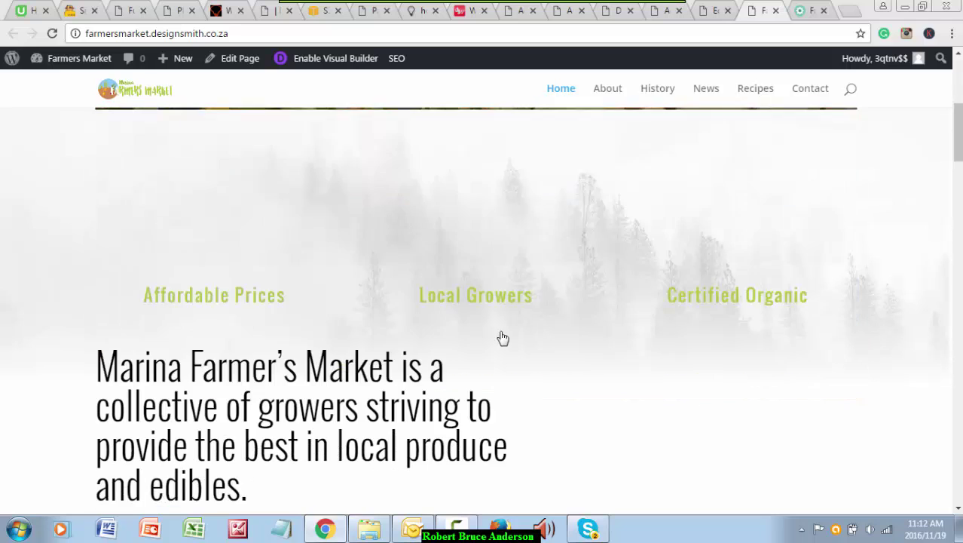
scroll(503, 338, "down", 4)
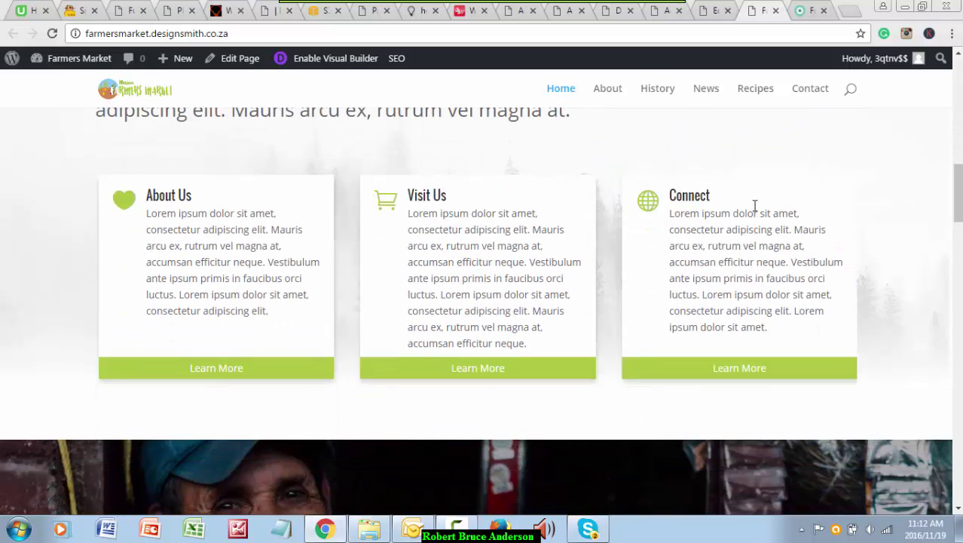
Step: Return to the About Us blurb's settings and browse the full set of icons available for it
left_click(714, 12)
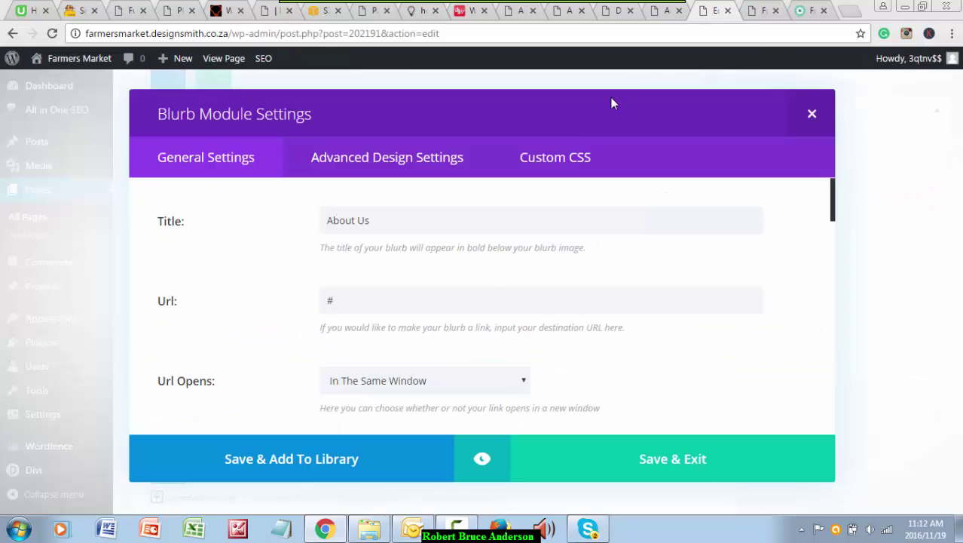
scroll(533, 341, "down", 8)
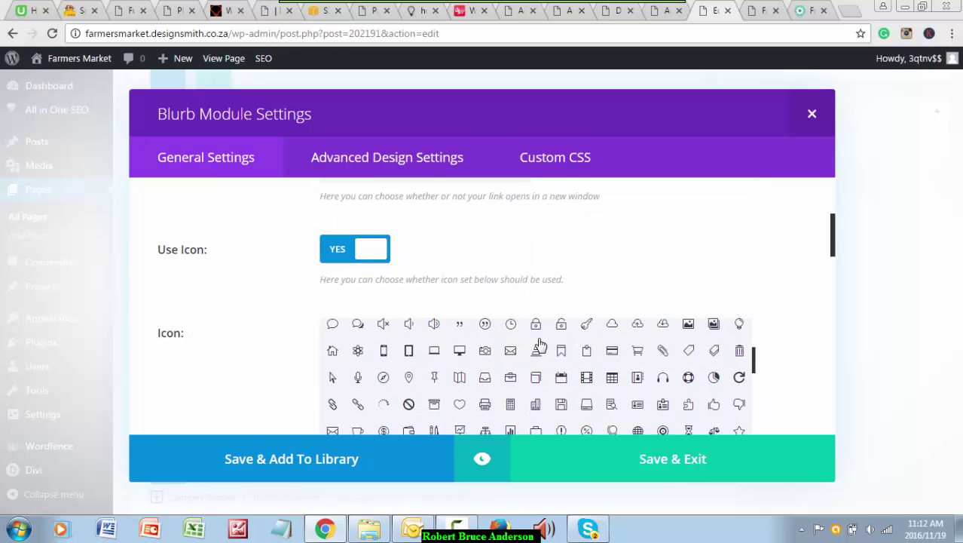
scroll(540, 343, "down", 5)
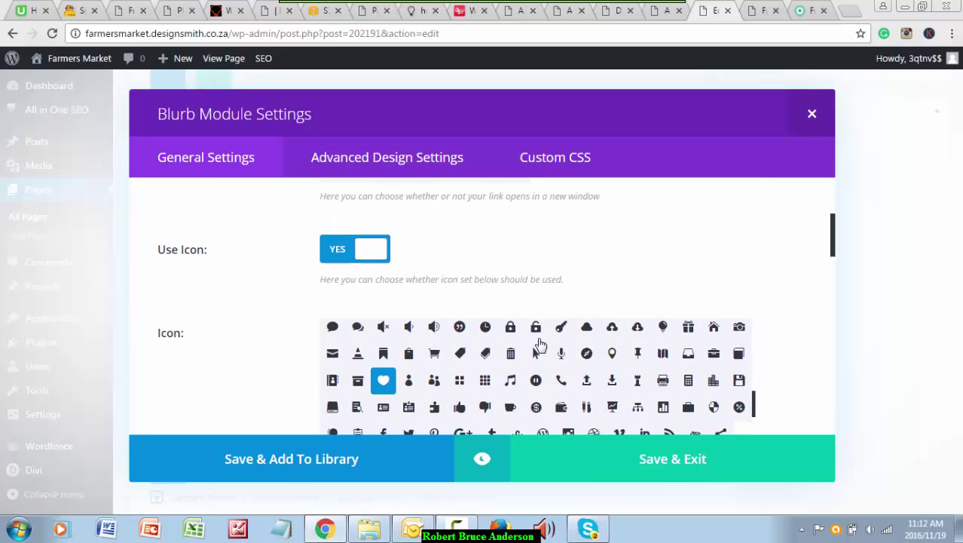
scroll(588, 366, "down", 5)
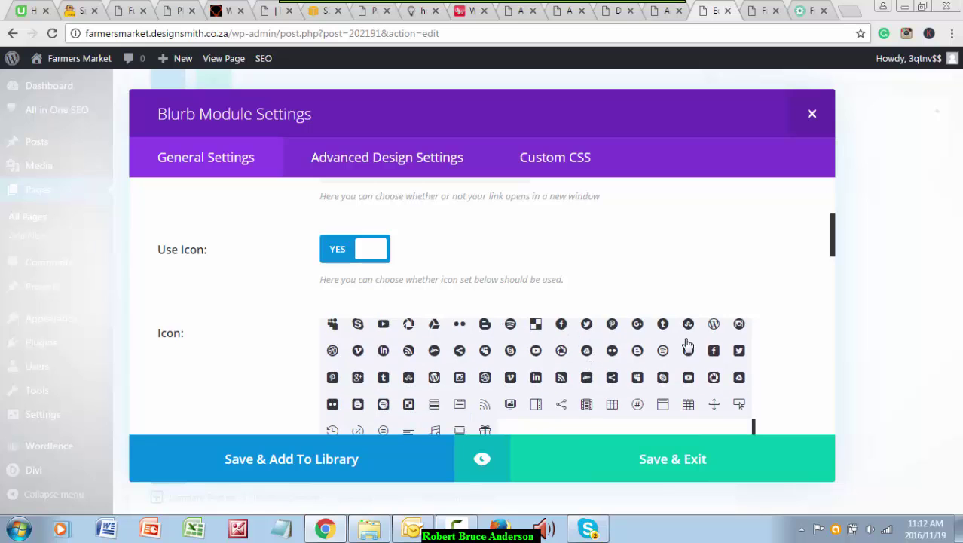
scroll(807, 325, "down", 1)
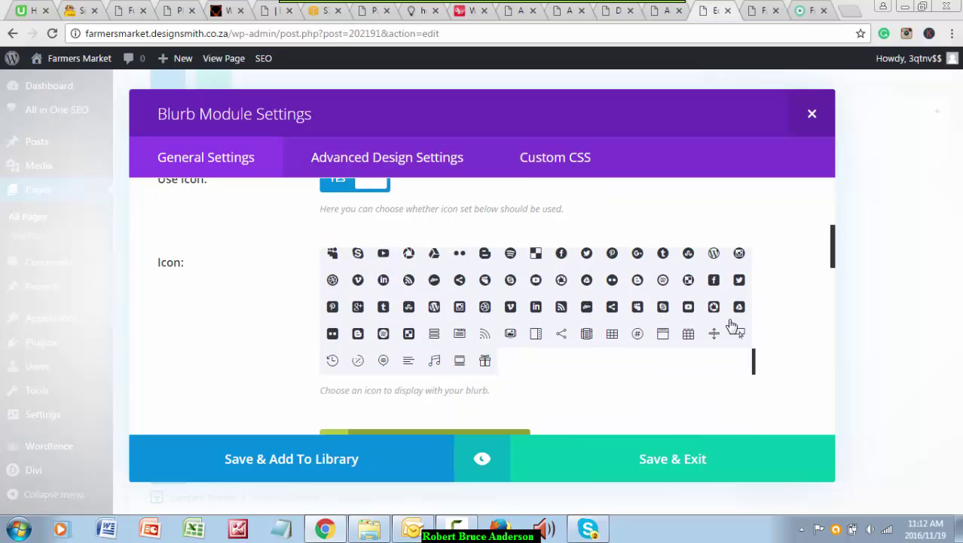
left_click_drag(753, 360, 743, 278)
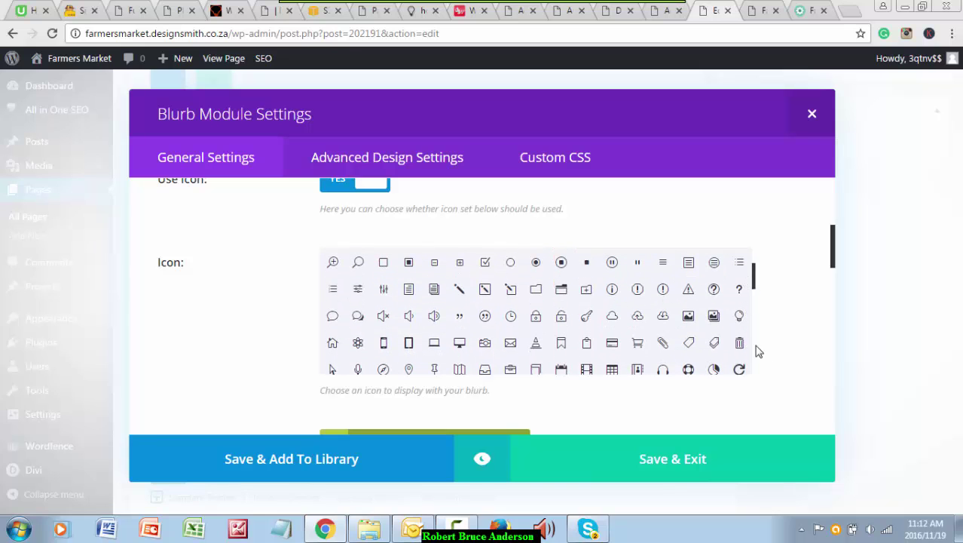
scroll(774, 354, "up", 2)
scroll(776, 355, "down", 2)
Step: Review the About Us blurb's icon color, circle, placement and animation options, plus its text color and orientation
scroll(777, 353, "down", 4)
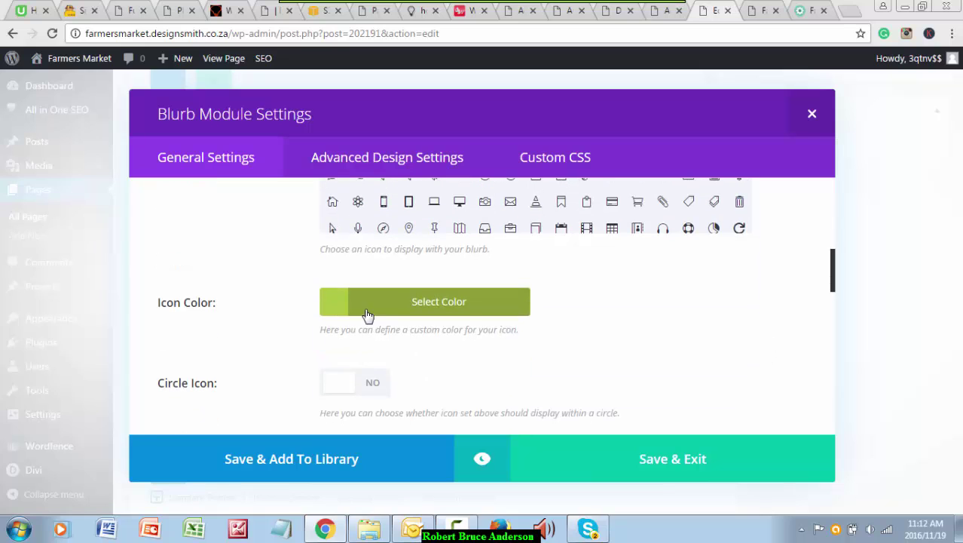
scroll(460, 320, "down", 4)
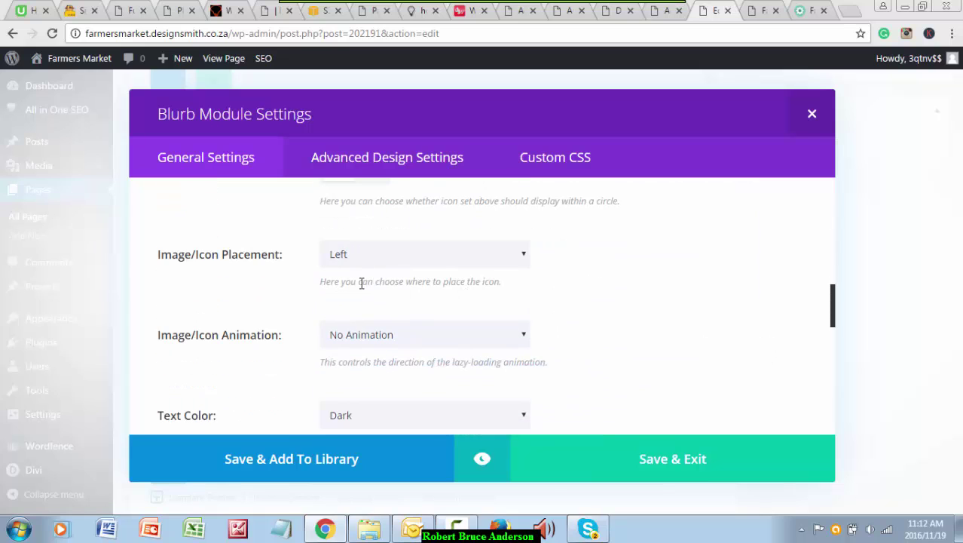
scroll(442, 317, "up", 3)
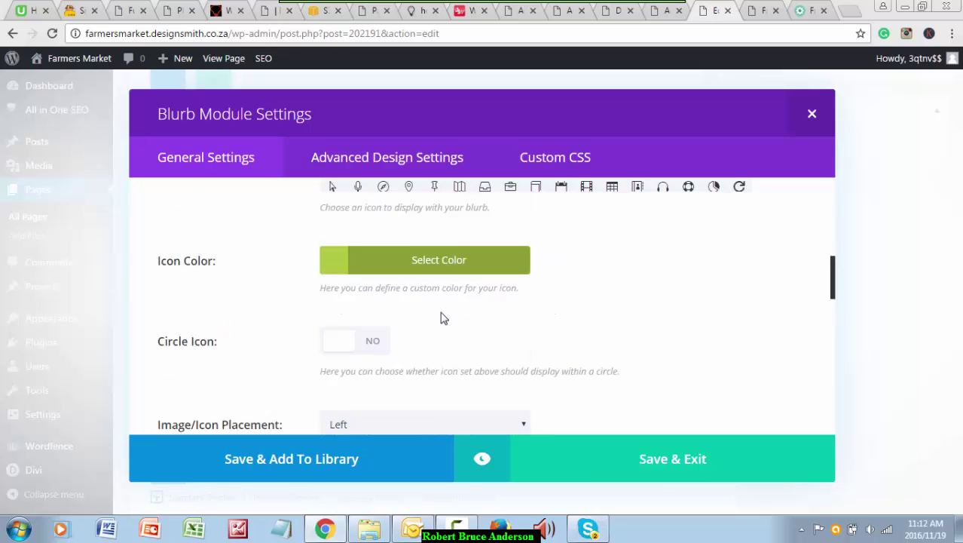
scroll(443, 318, "down", 3)
scroll(442, 320, "down", 8)
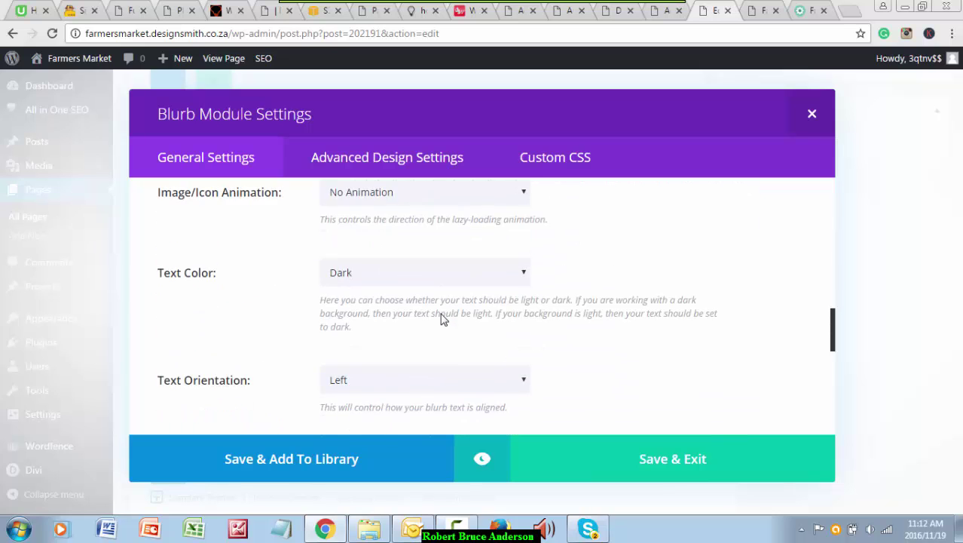
scroll(442, 320, "up", 5)
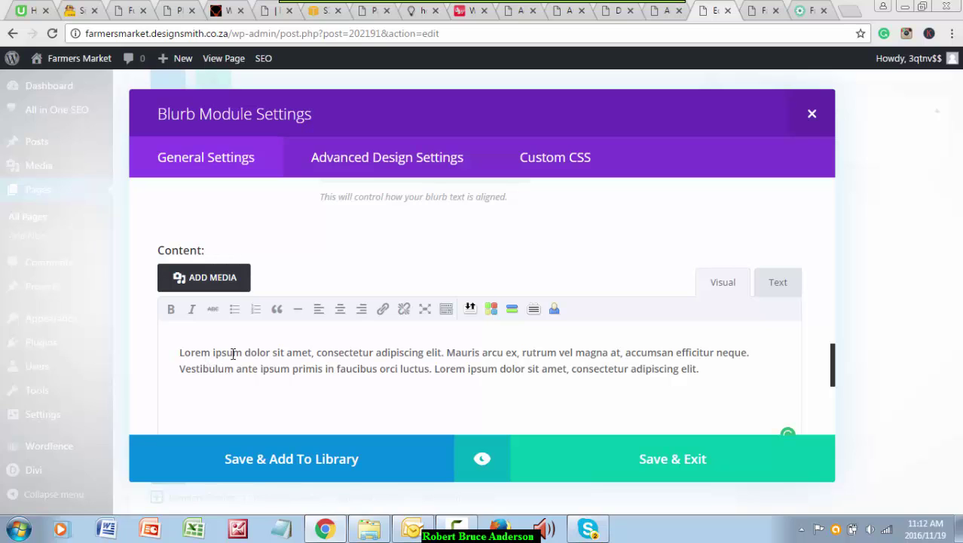
Step: Highlight the About Us blurb's content text in its settings, and the matching paragraph on the live site
left_click_drag(179, 352, 322, 358)
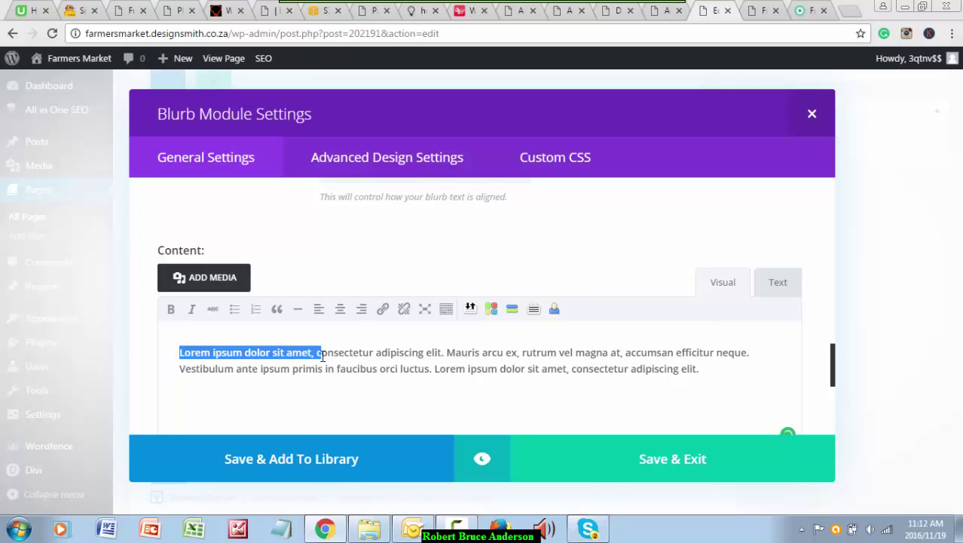
left_click_drag(396, 361, 698, 383)
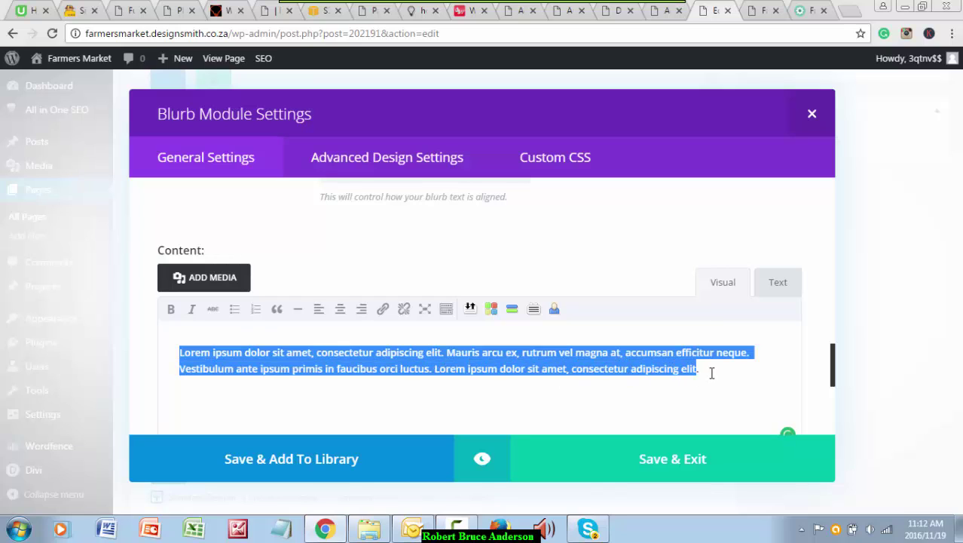
left_click(771, 17)
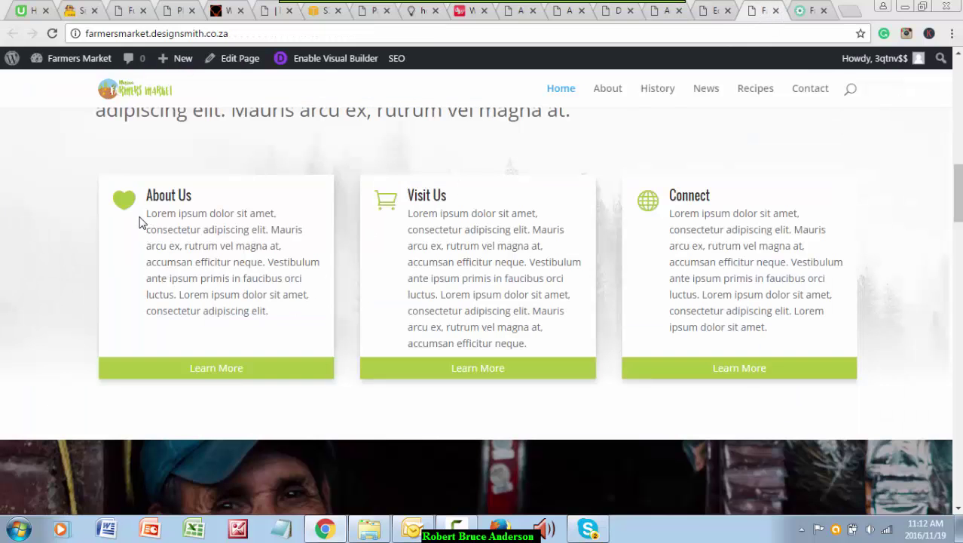
left_click_drag(147, 216, 265, 330)
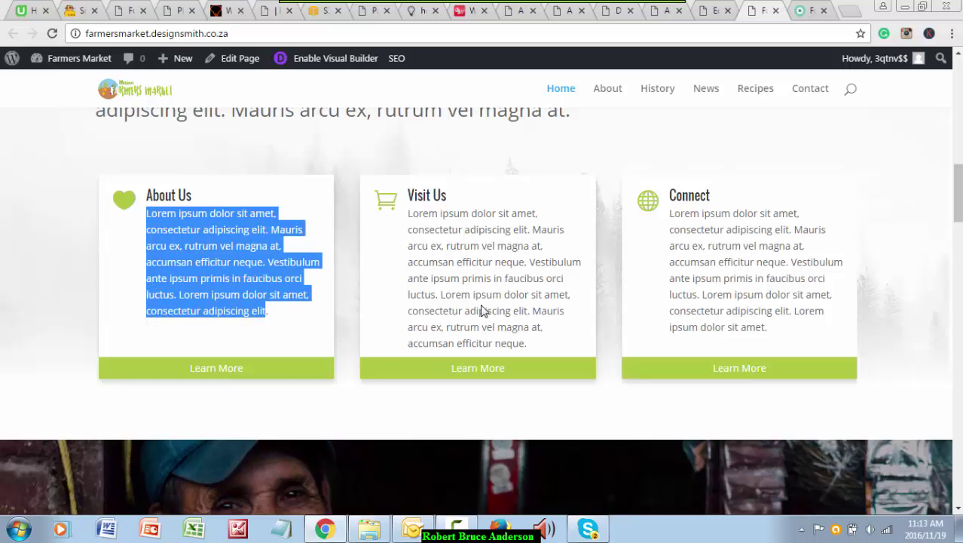
Step: Back in the About Us blurb's settings, review the device-disabling options and admin label, and close them without saving
left_click(718, 15)
scroll(512, 287, "down", 5)
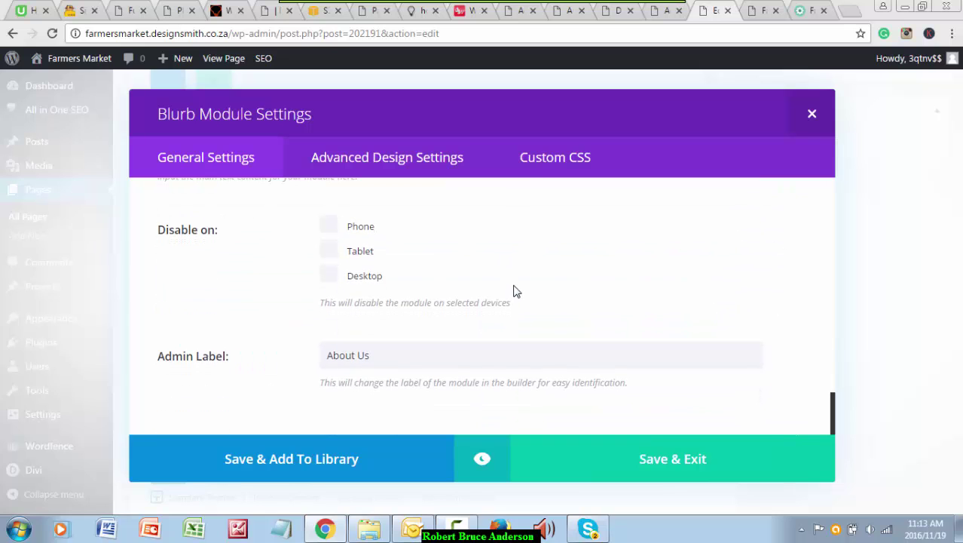
scroll(517, 287, "up", 5)
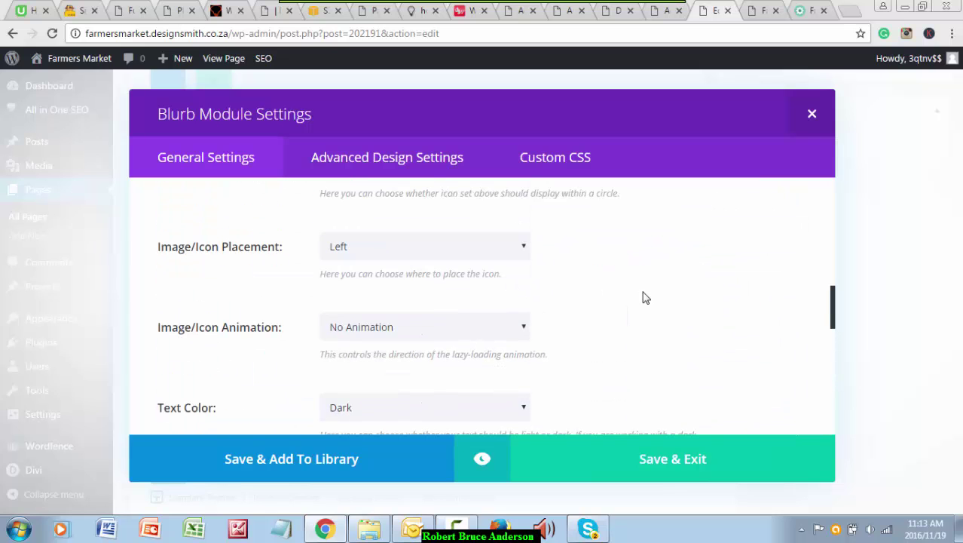
scroll(643, 298, "down", 5)
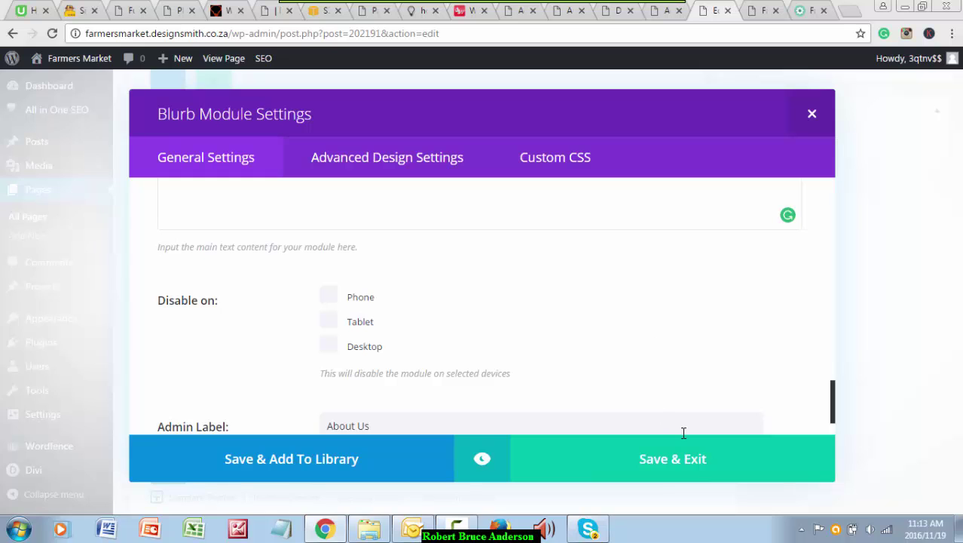
left_click(812, 114)
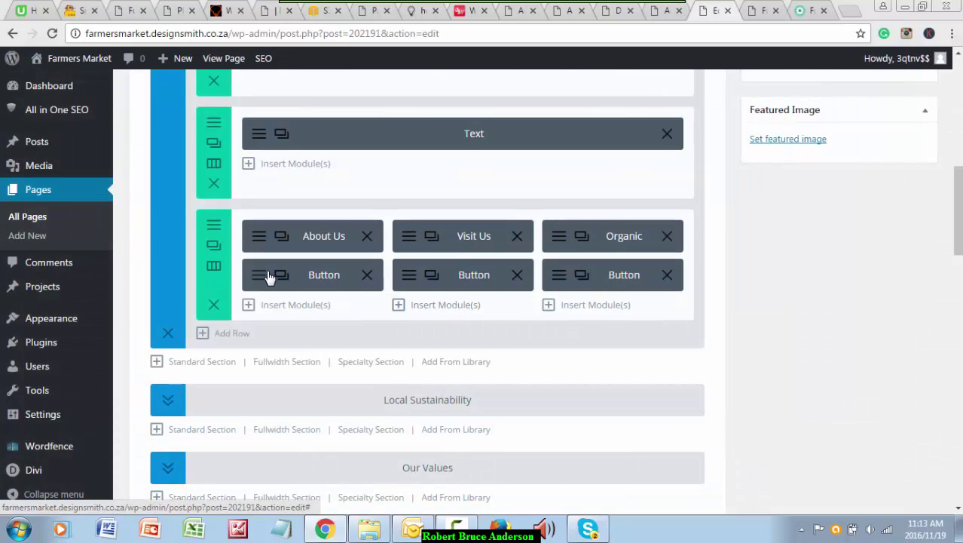
Step: Open the settings of the button below the About Us blurb and review its URL, text, alignment and text color options
left_click(263, 278)
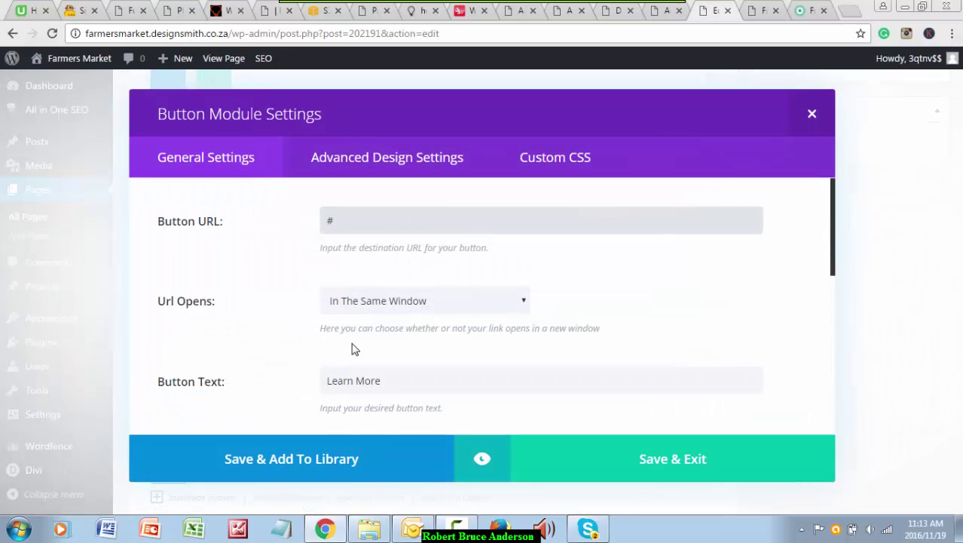
left_click_drag(391, 381, 308, 381)
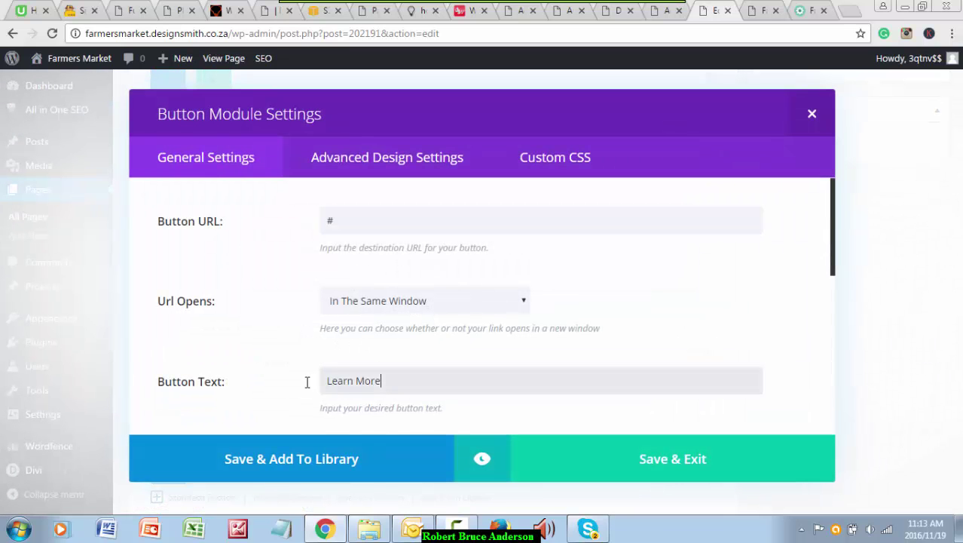
scroll(620, 375, "down", 3)
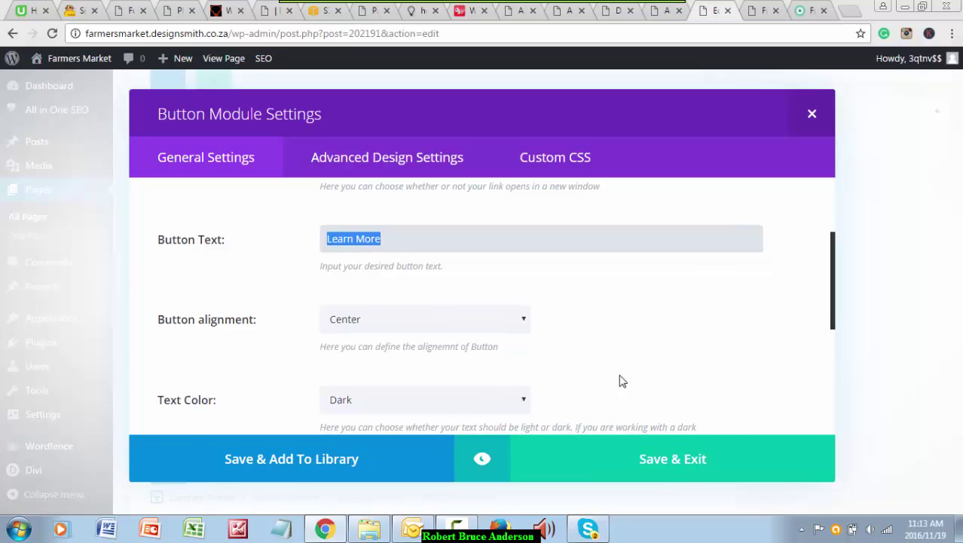
scroll(620, 374, "down", 1)
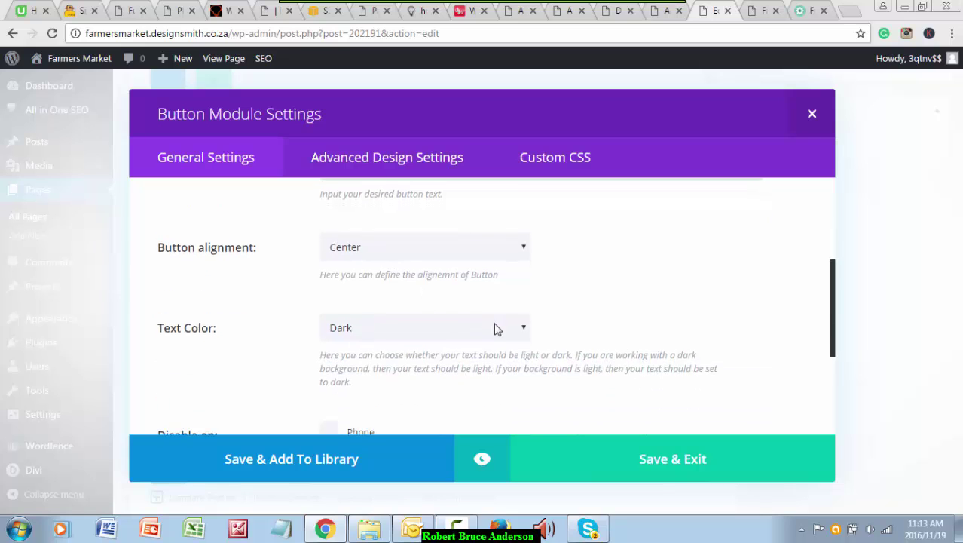
scroll(497, 330, "down", 3)
scroll(496, 330, "up", 8)
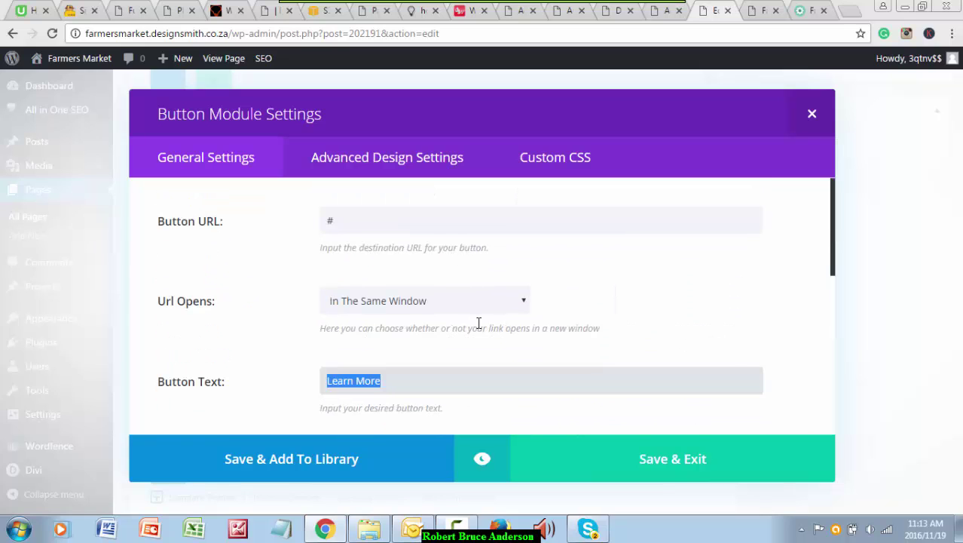
Step: Review the button's advanced design options for text size, colors and border, and save and exit its settings
left_click(416, 159)
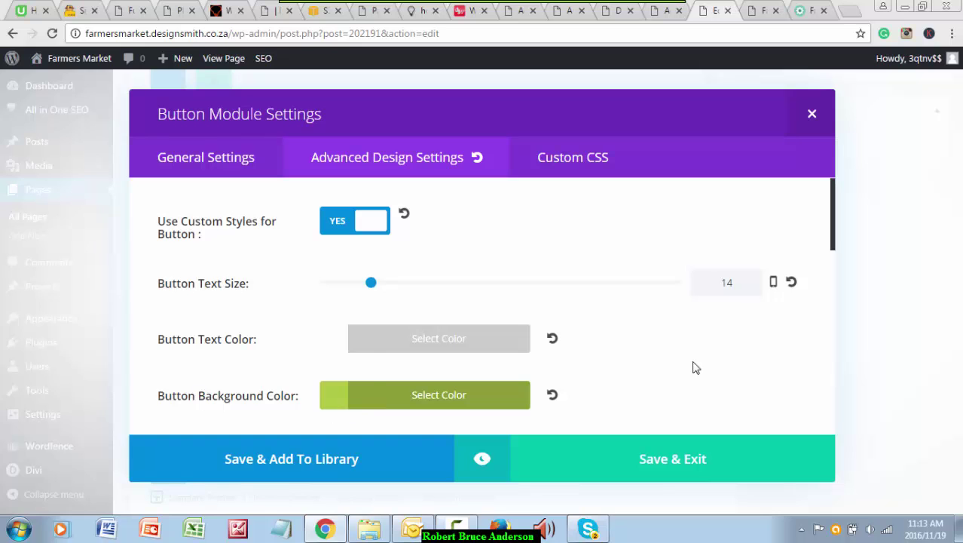
scroll(693, 367, "down", 6)
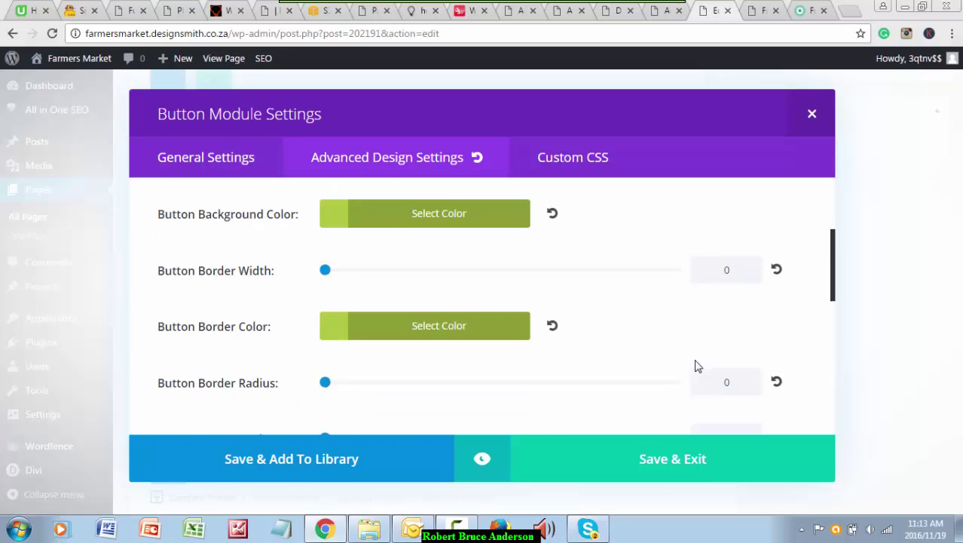
left_click(651, 463)
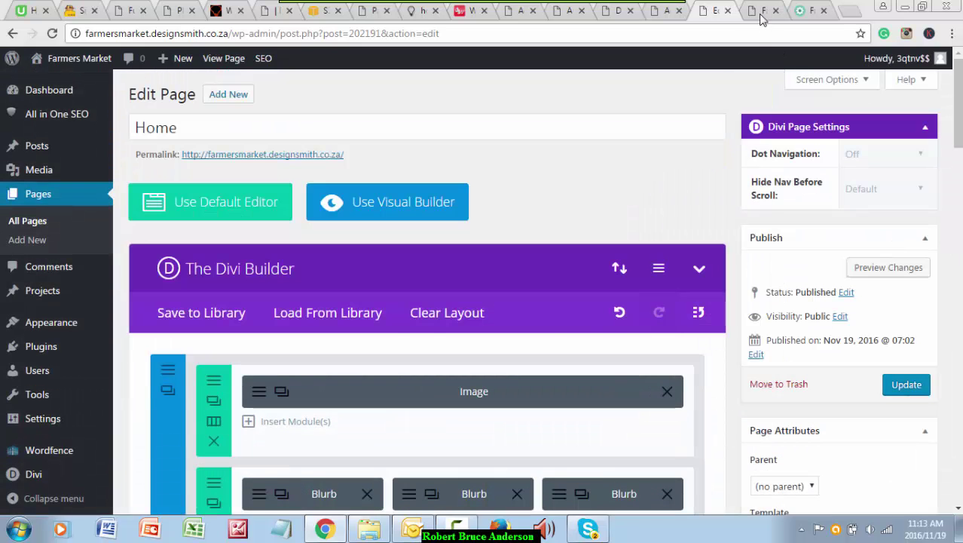
Step: Check the intro text and blurb row on the live site, and return to the Home page editor
left_click(762, 11)
scroll(393, 282, "up", 2)
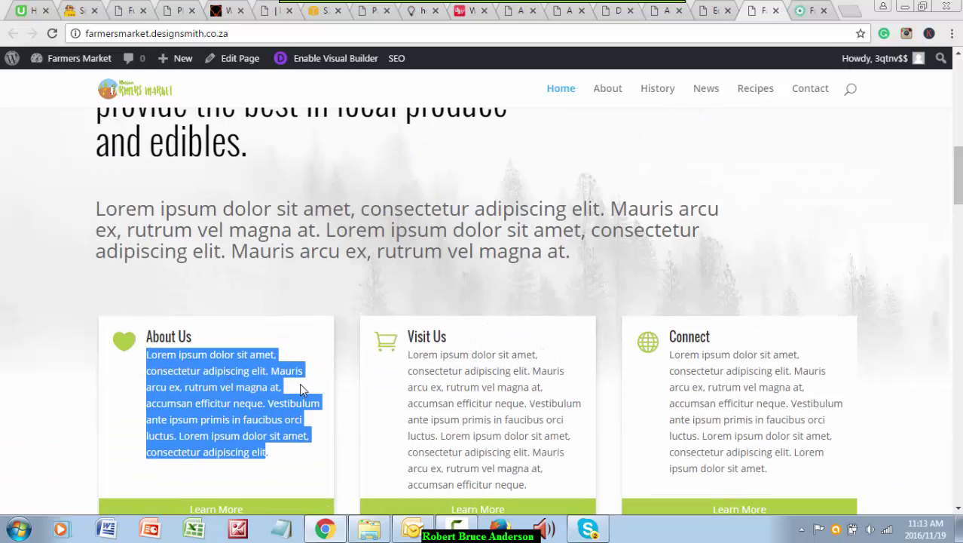
left_click(712, 11)
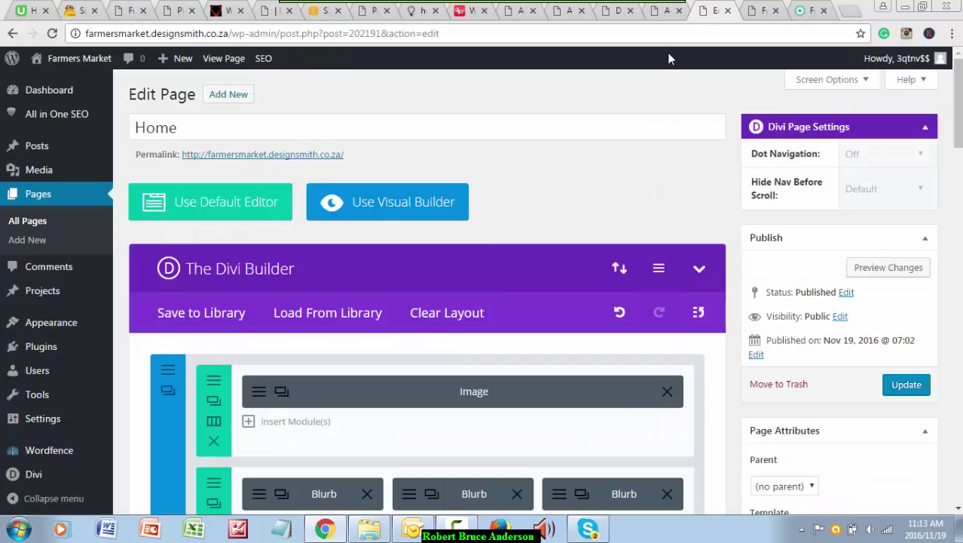
Step: Examine the Home page's SEO section below the builder, including the preview snippet, title, description and robots meta options
scroll(503, 288, "down", 3)
scroll(501, 283, "up", 2)
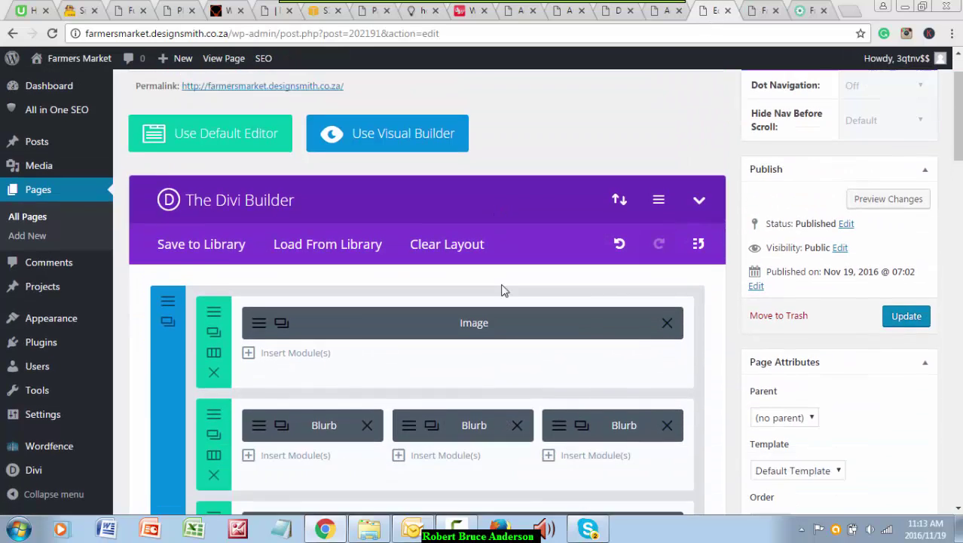
scroll(505, 290, "down", 10)
scroll(510, 295, "down", 5)
scroll(506, 295, "up", 2)
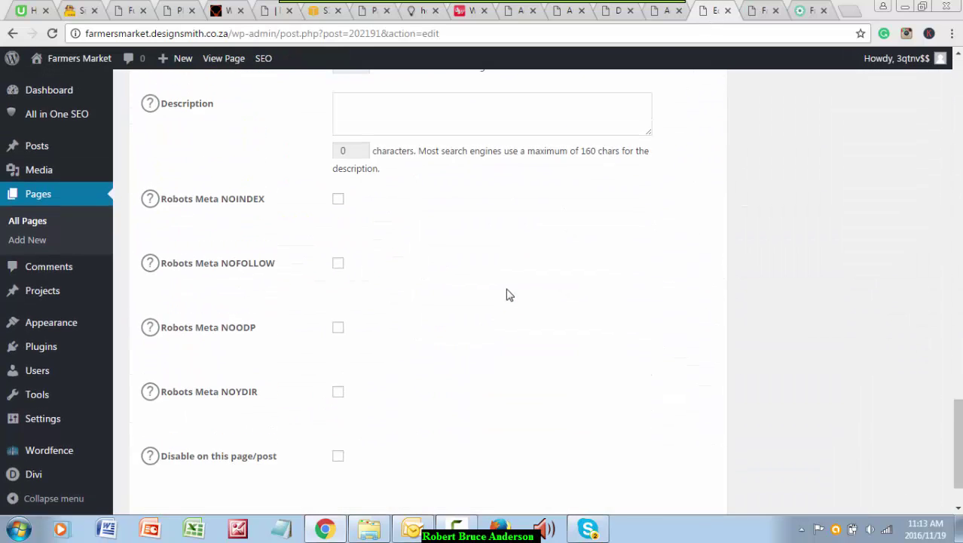
scroll(506, 294, "up", 2)
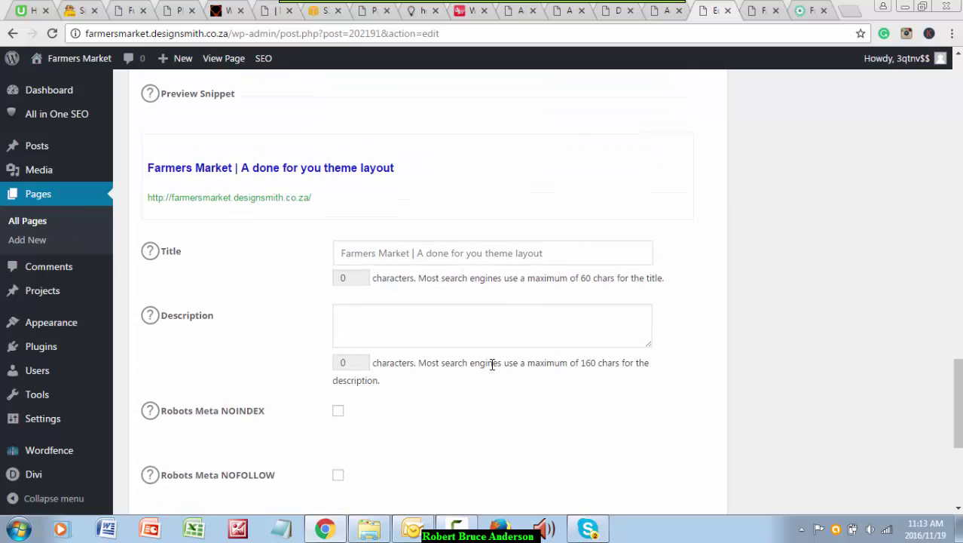
Step: Return to the live Farmers Market site and look over the Home page from the header image to the mission statement section
scroll(494, 363, "up", 15)
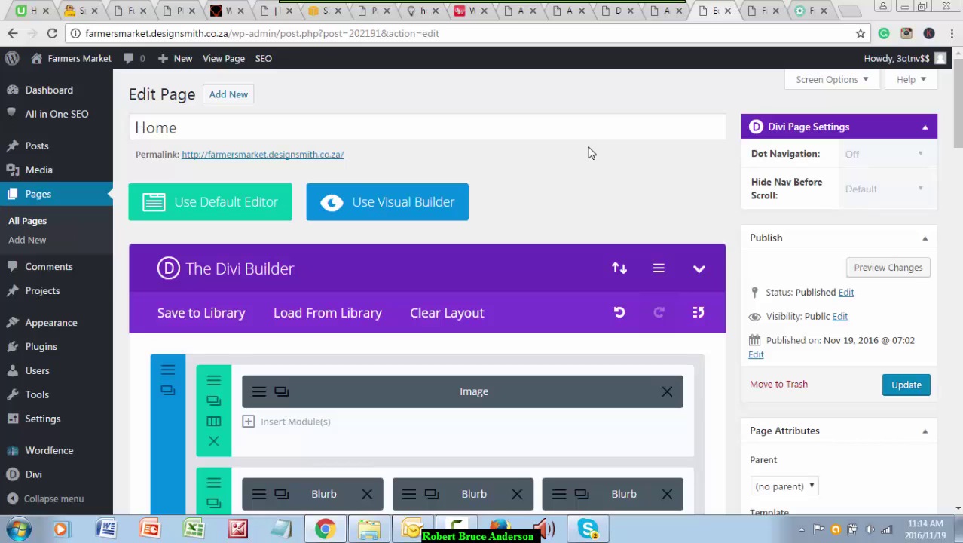
left_click(761, 11)
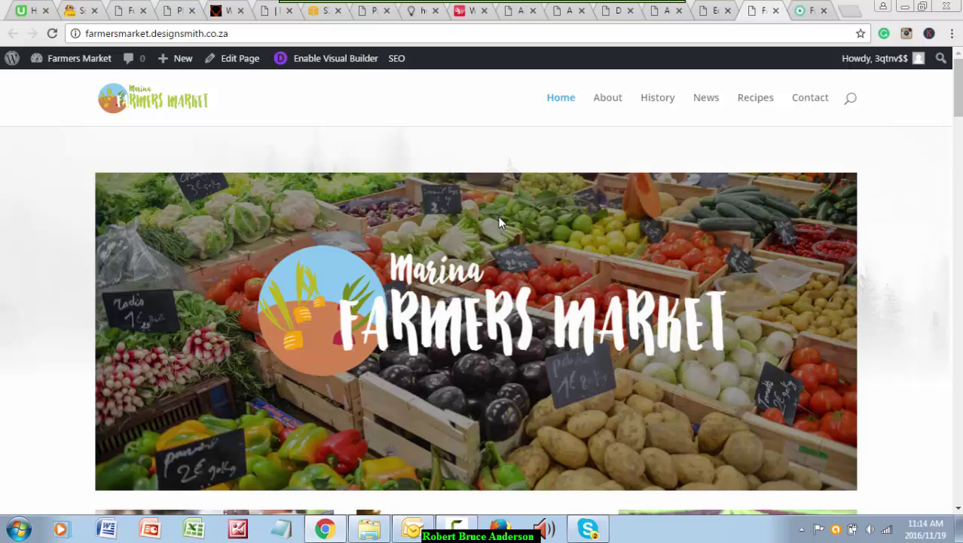
scroll(885, 362, "down", 10)
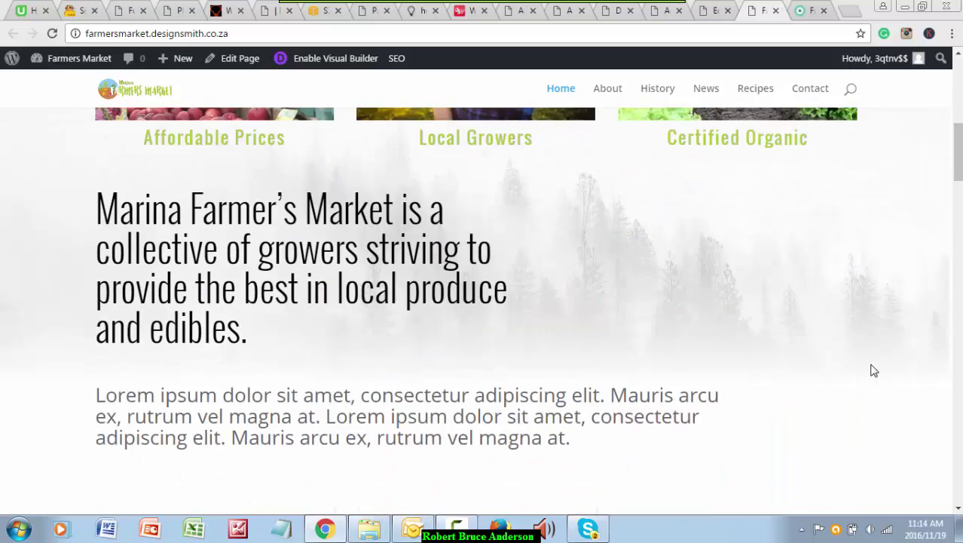
scroll(872, 364, "down", 5)
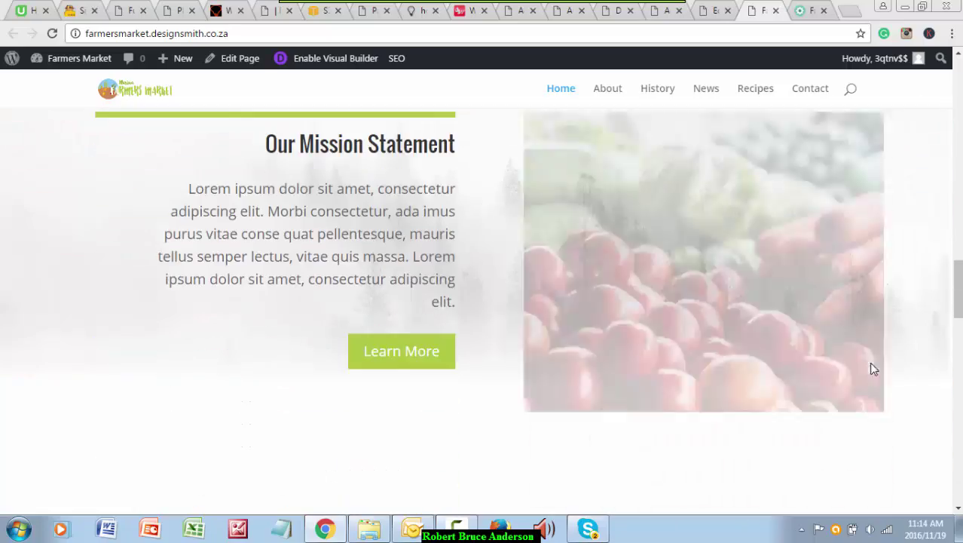
scroll(873, 370, "up", 15)
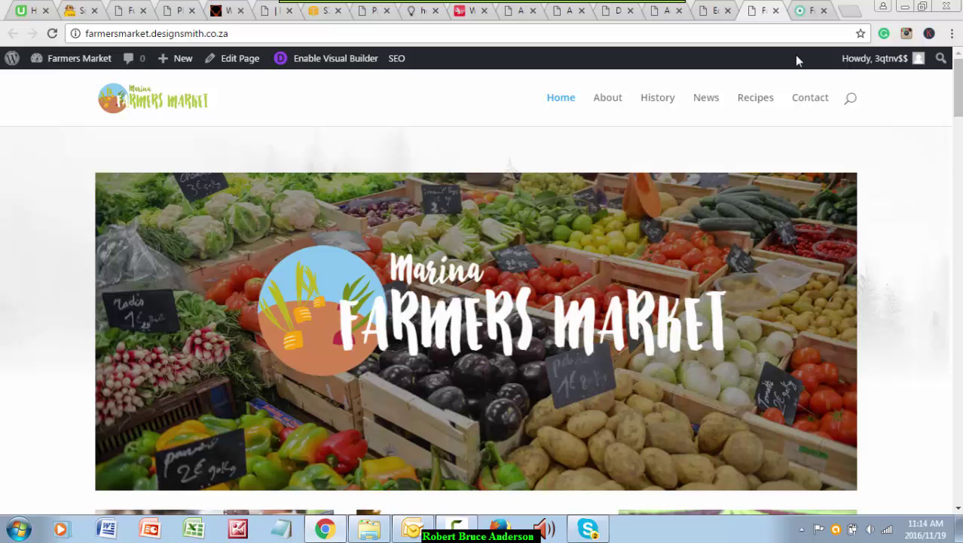
Step: Open the Free Premium Website offer page and review its offer text, hosting links and package comparison table
left_click(810, 11)
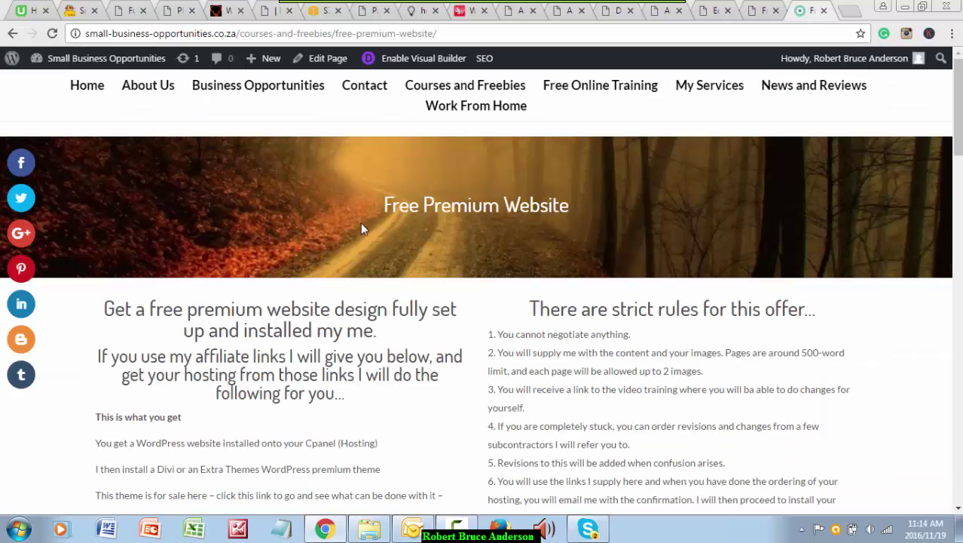
scroll(360, 223, "down", 2)
scroll(360, 260, "down", 10)
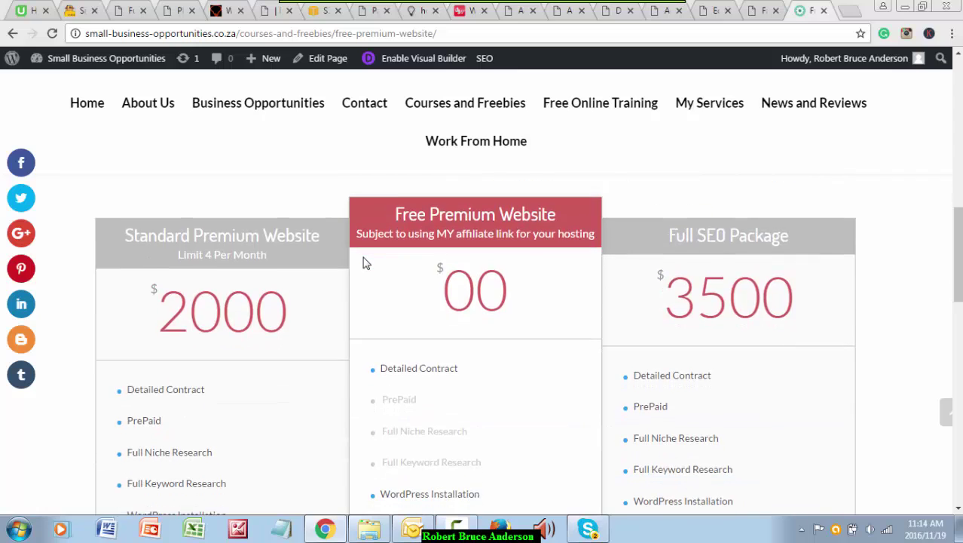
scroll(620, 262, "up", 12)
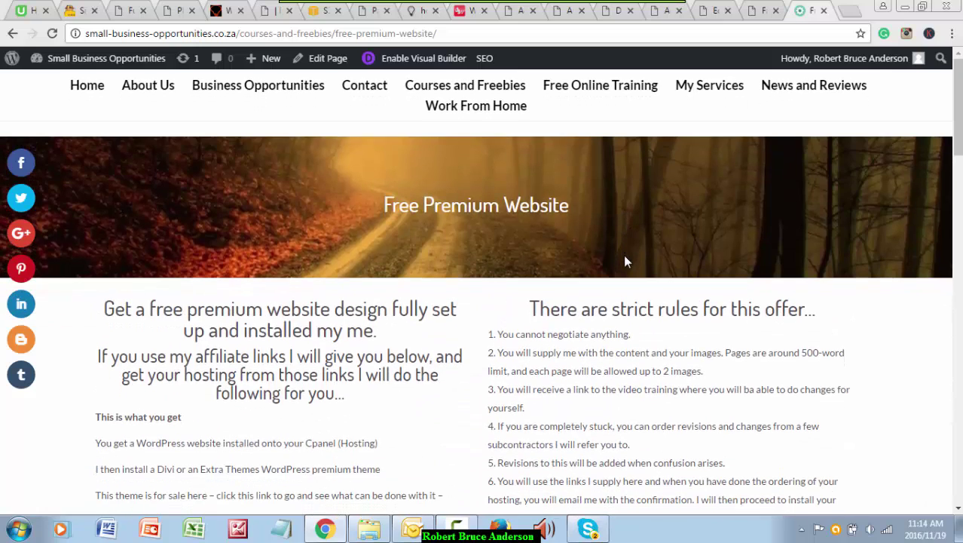
scroll(425, 362, "down", 8)
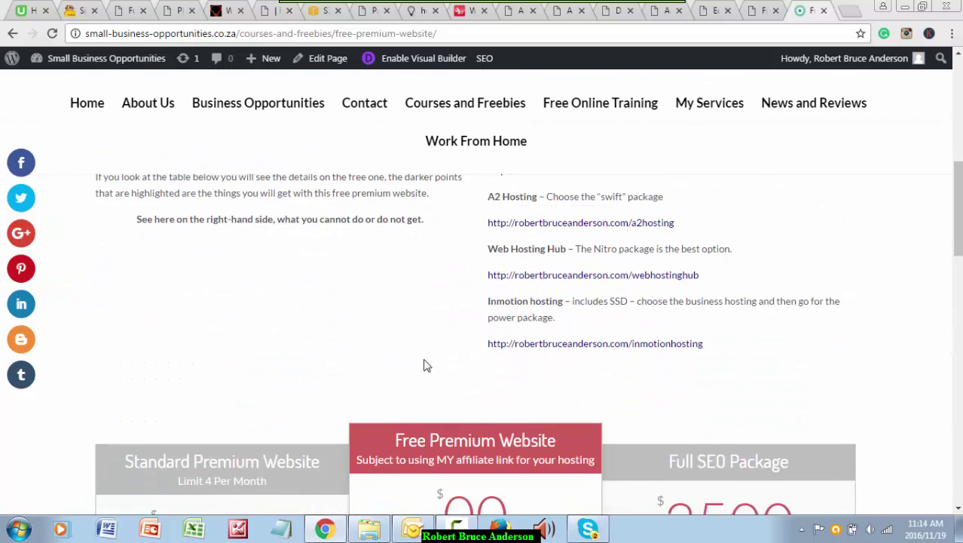